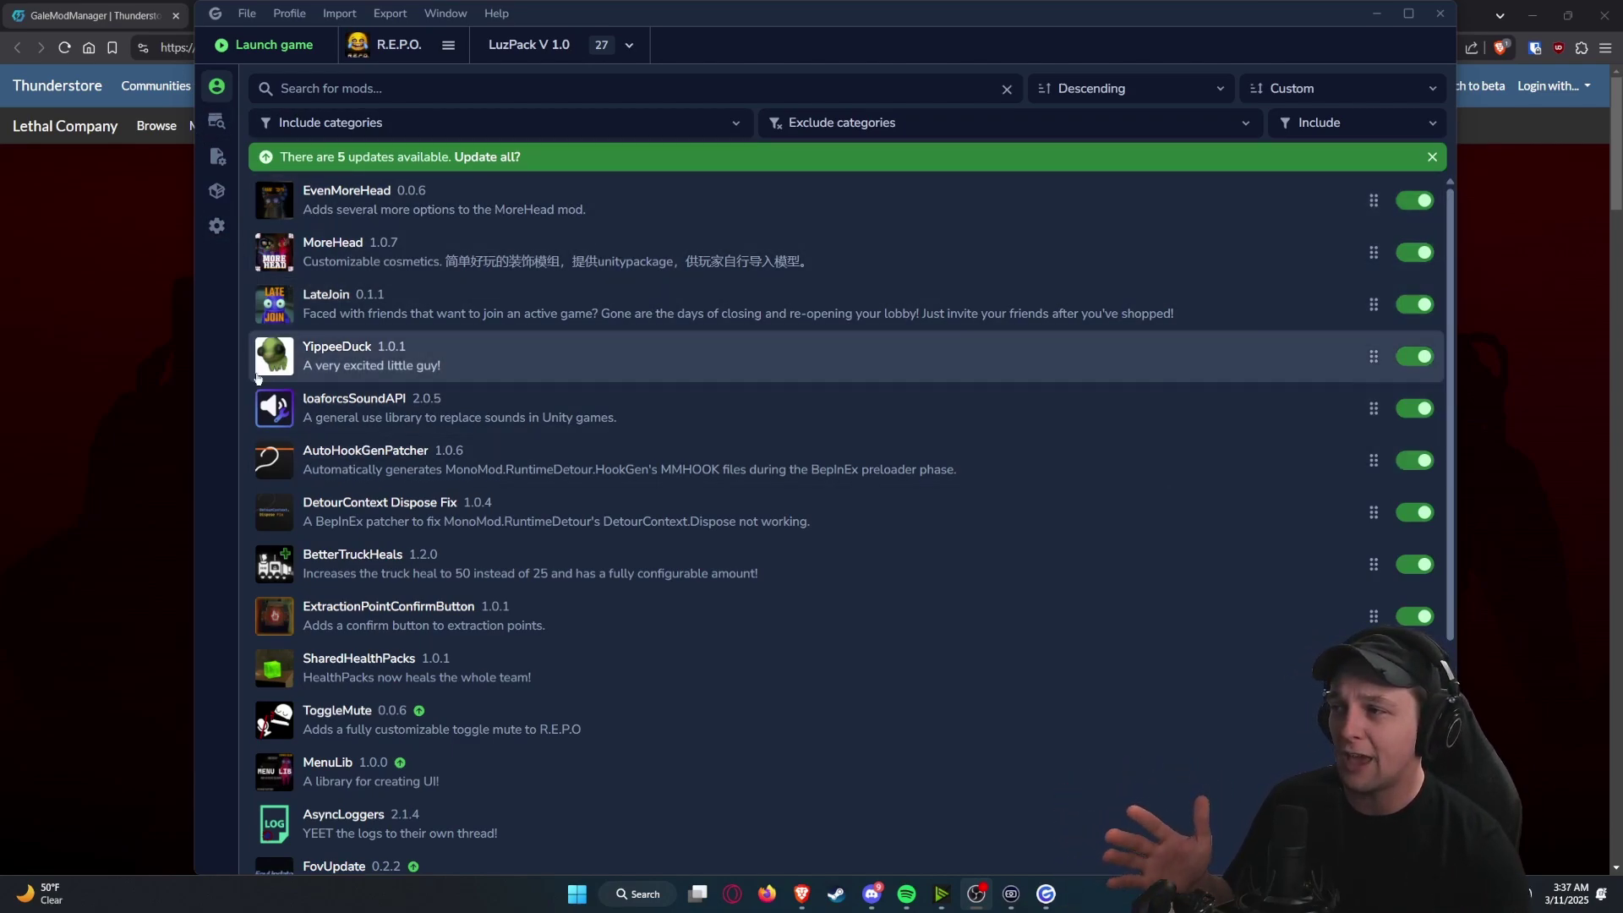
left_click(96, 328)
double_click(647, 291)
left_click(839, 293)
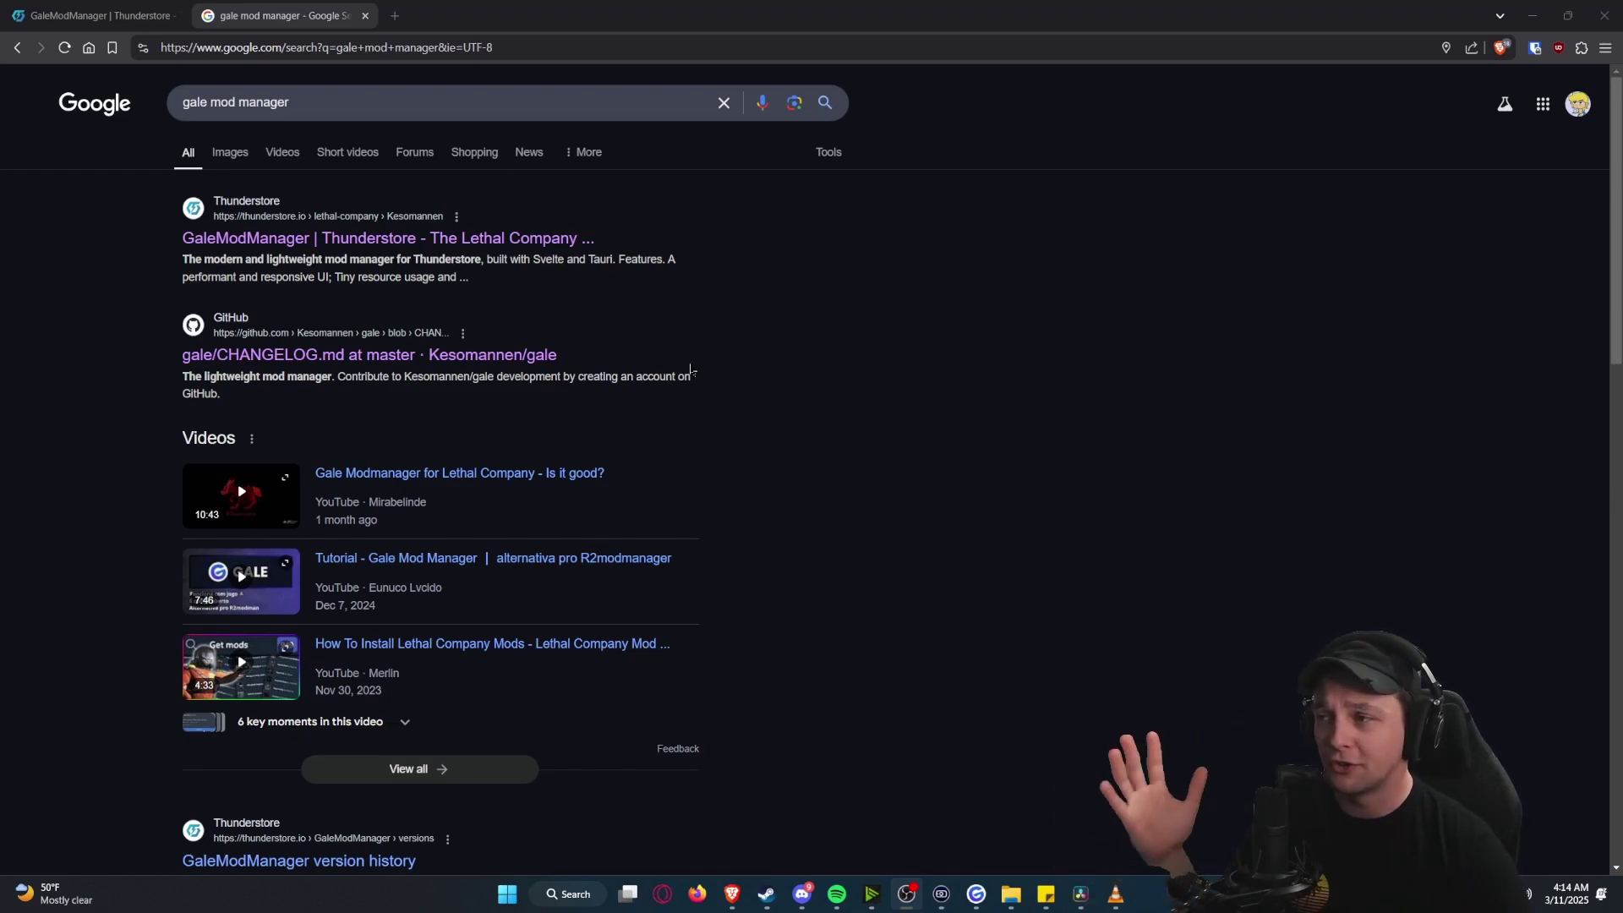
Step: Open the Thunderstore GaleModManager page from the "gale mod manager" search results and look over its download options
left_click(312, 101)
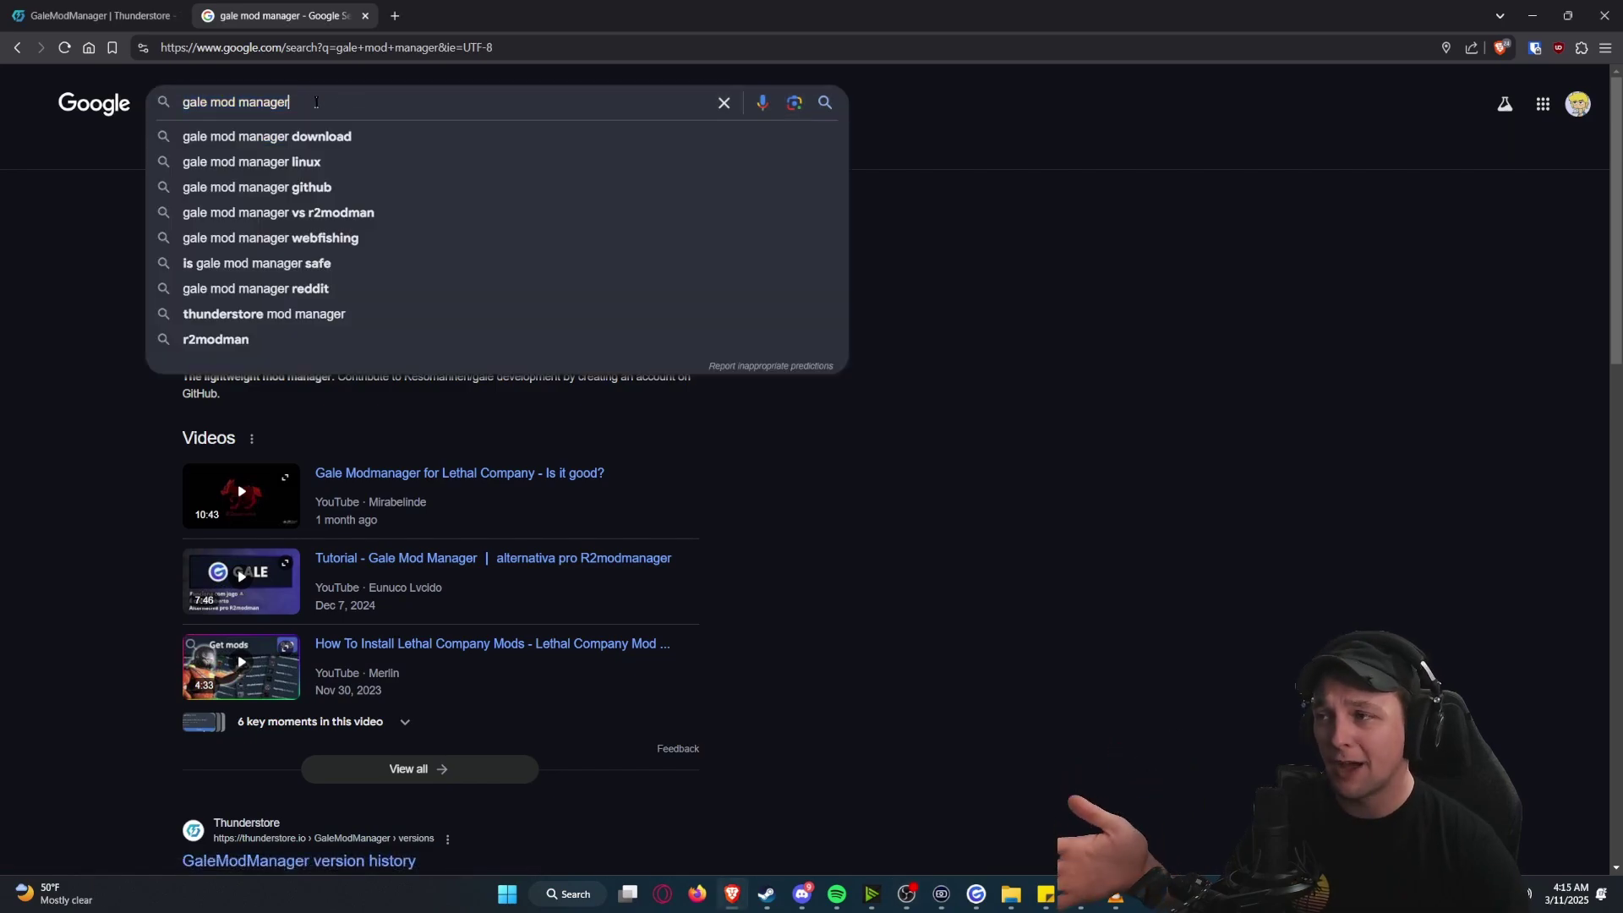
left_click(28, 320)
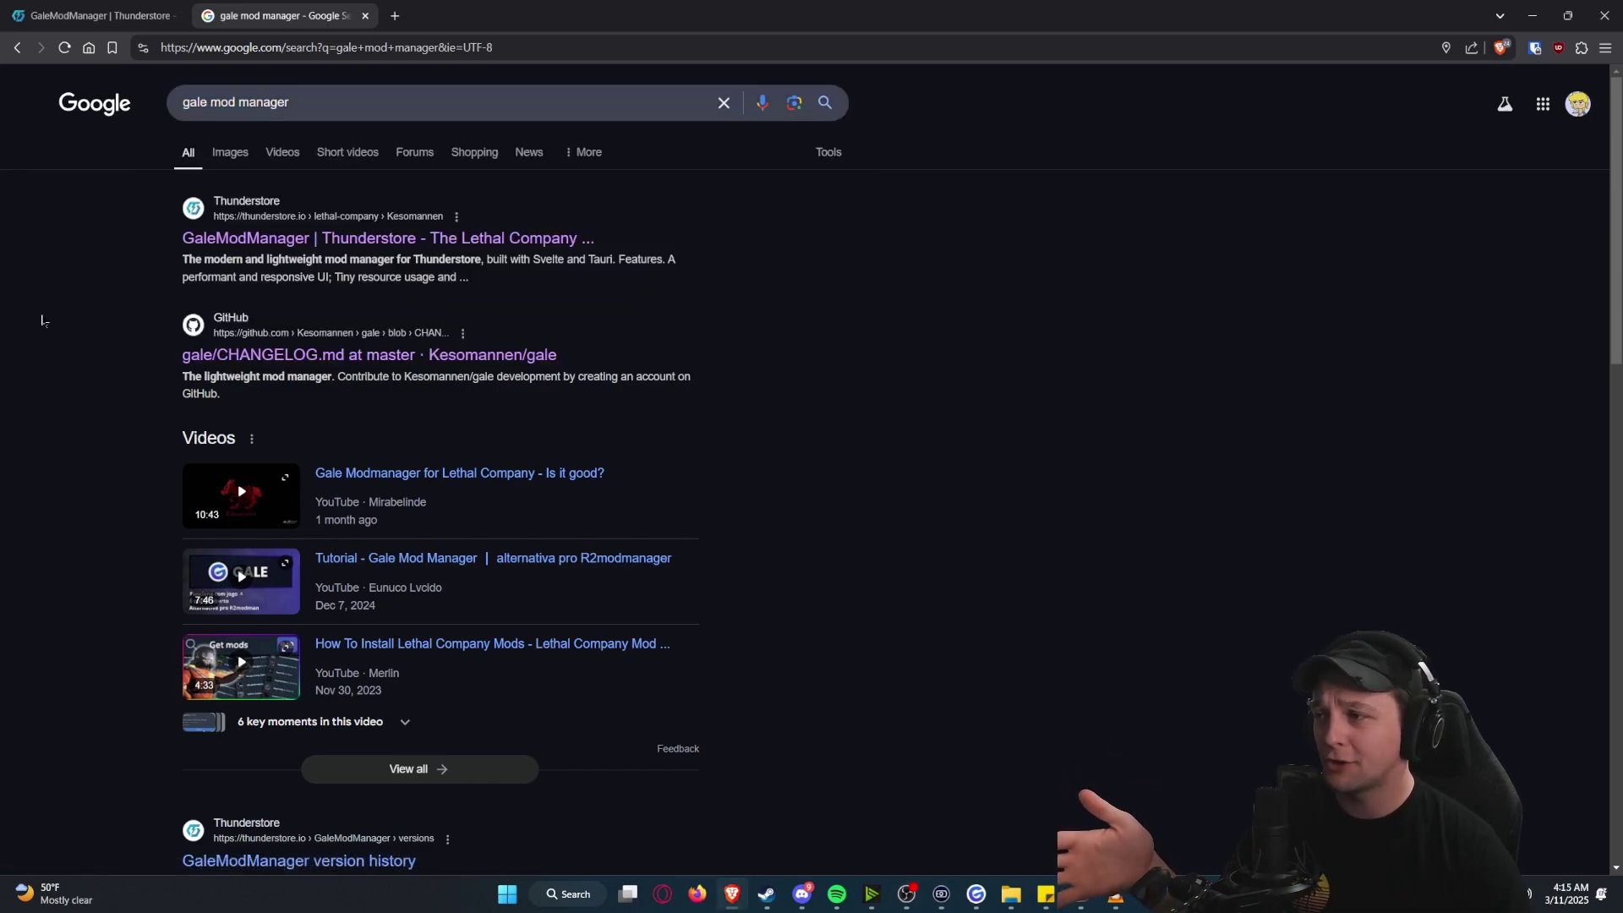
left_click(218, 239)
scroll(533, 319, "down", 3)
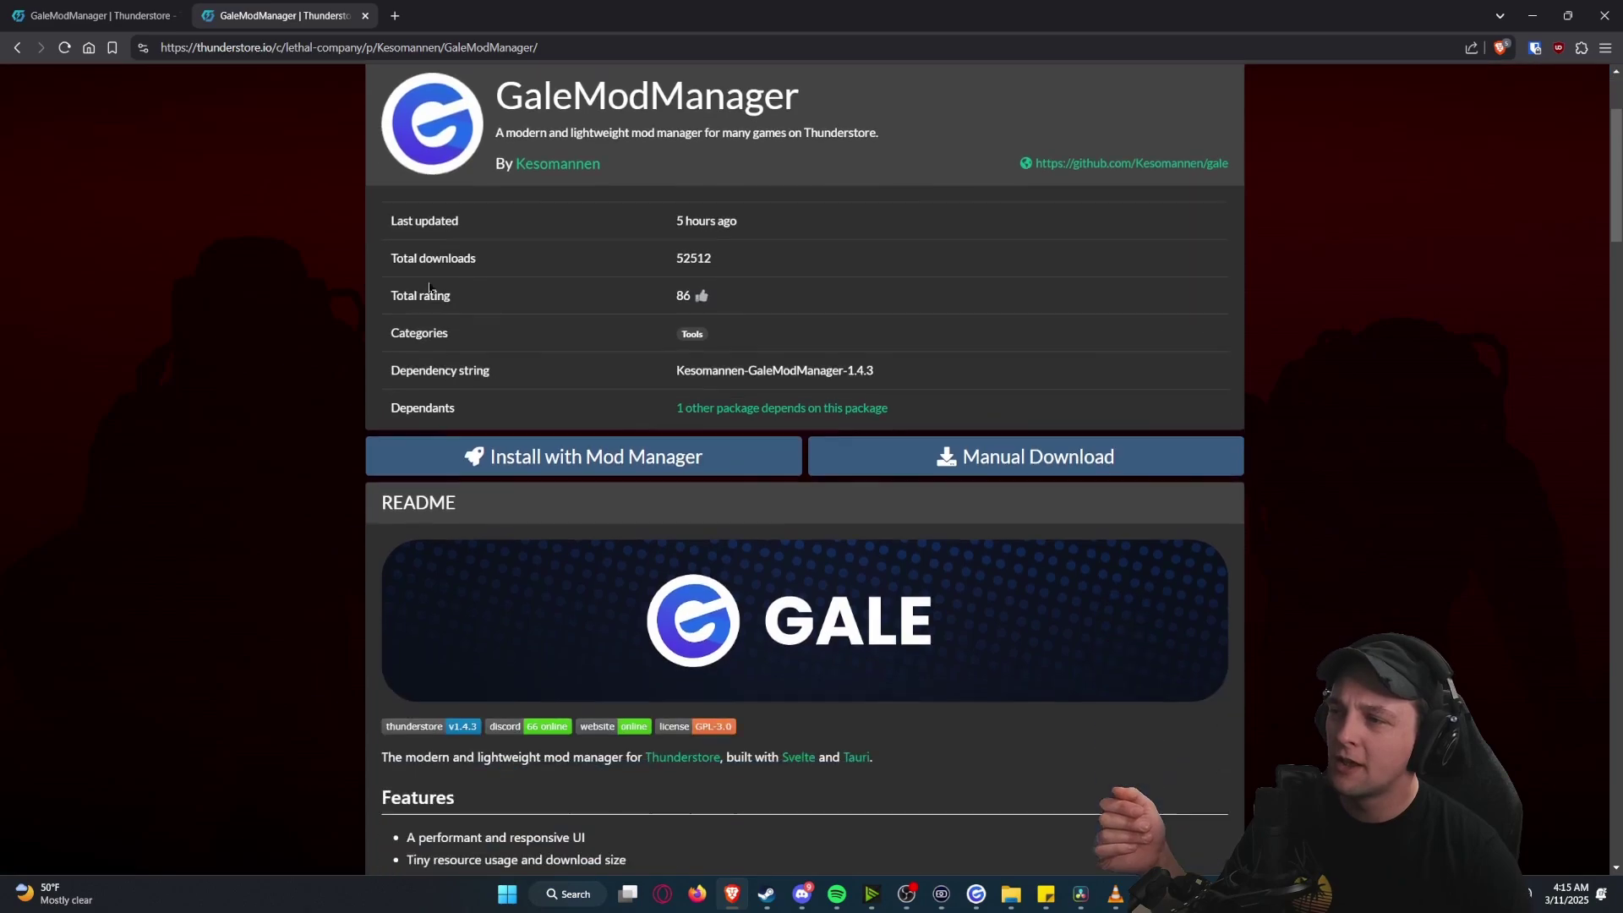
scroll(487, 242, "up", 2)
scroll(910, 205, "down", 2)
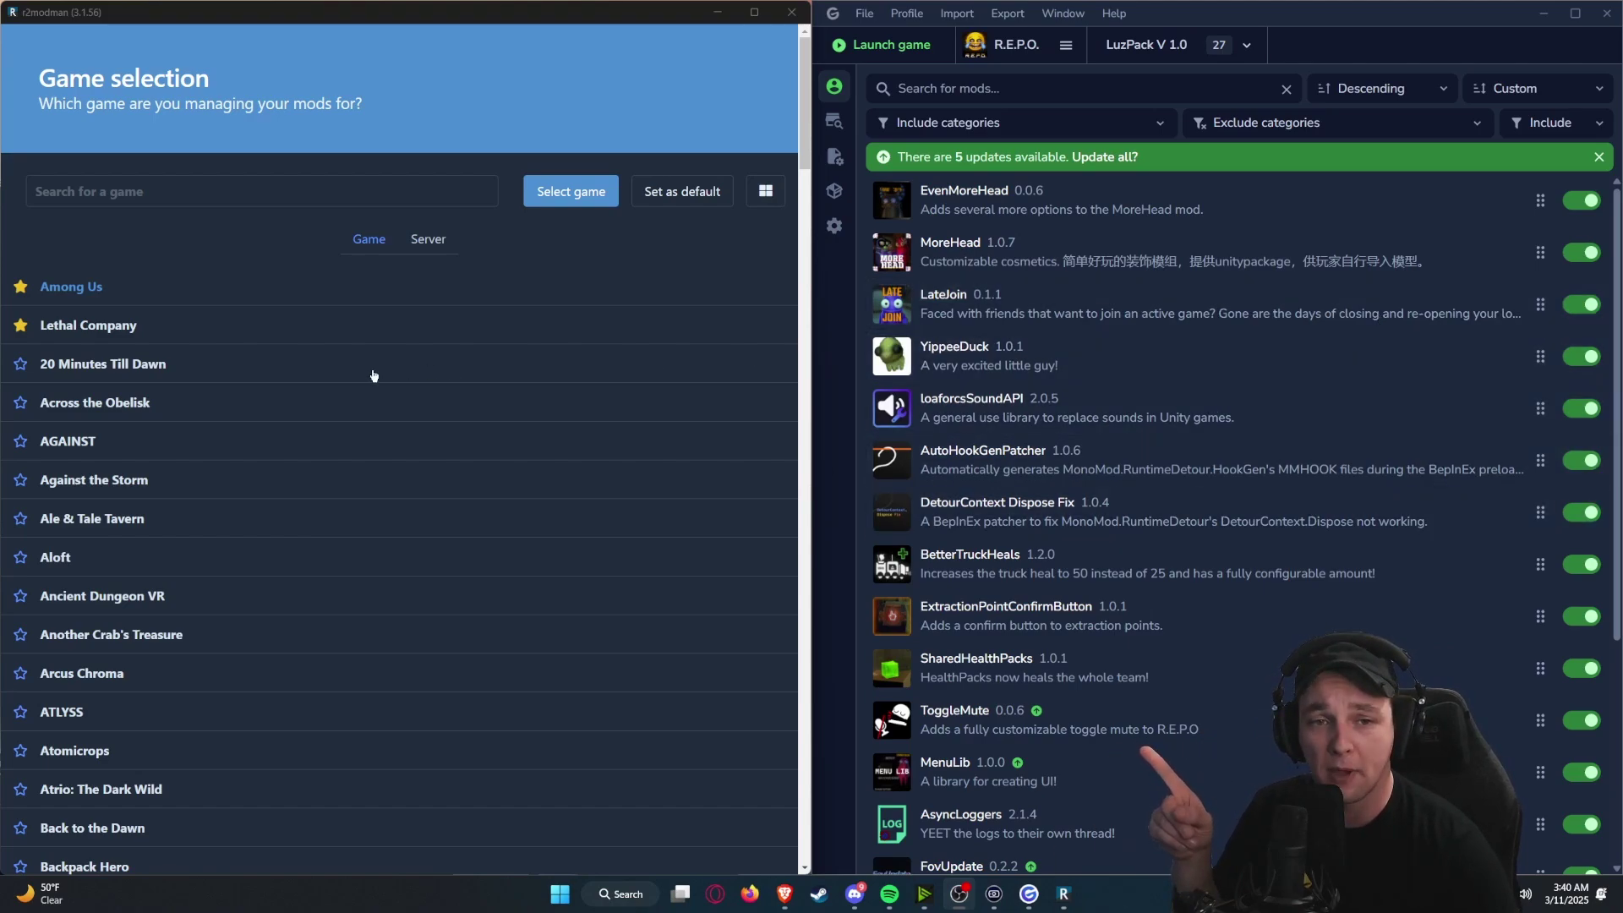
Step: Search r2modman's game list for "R.e.p" and clear the search text
left_click(306, 179)
type("R")
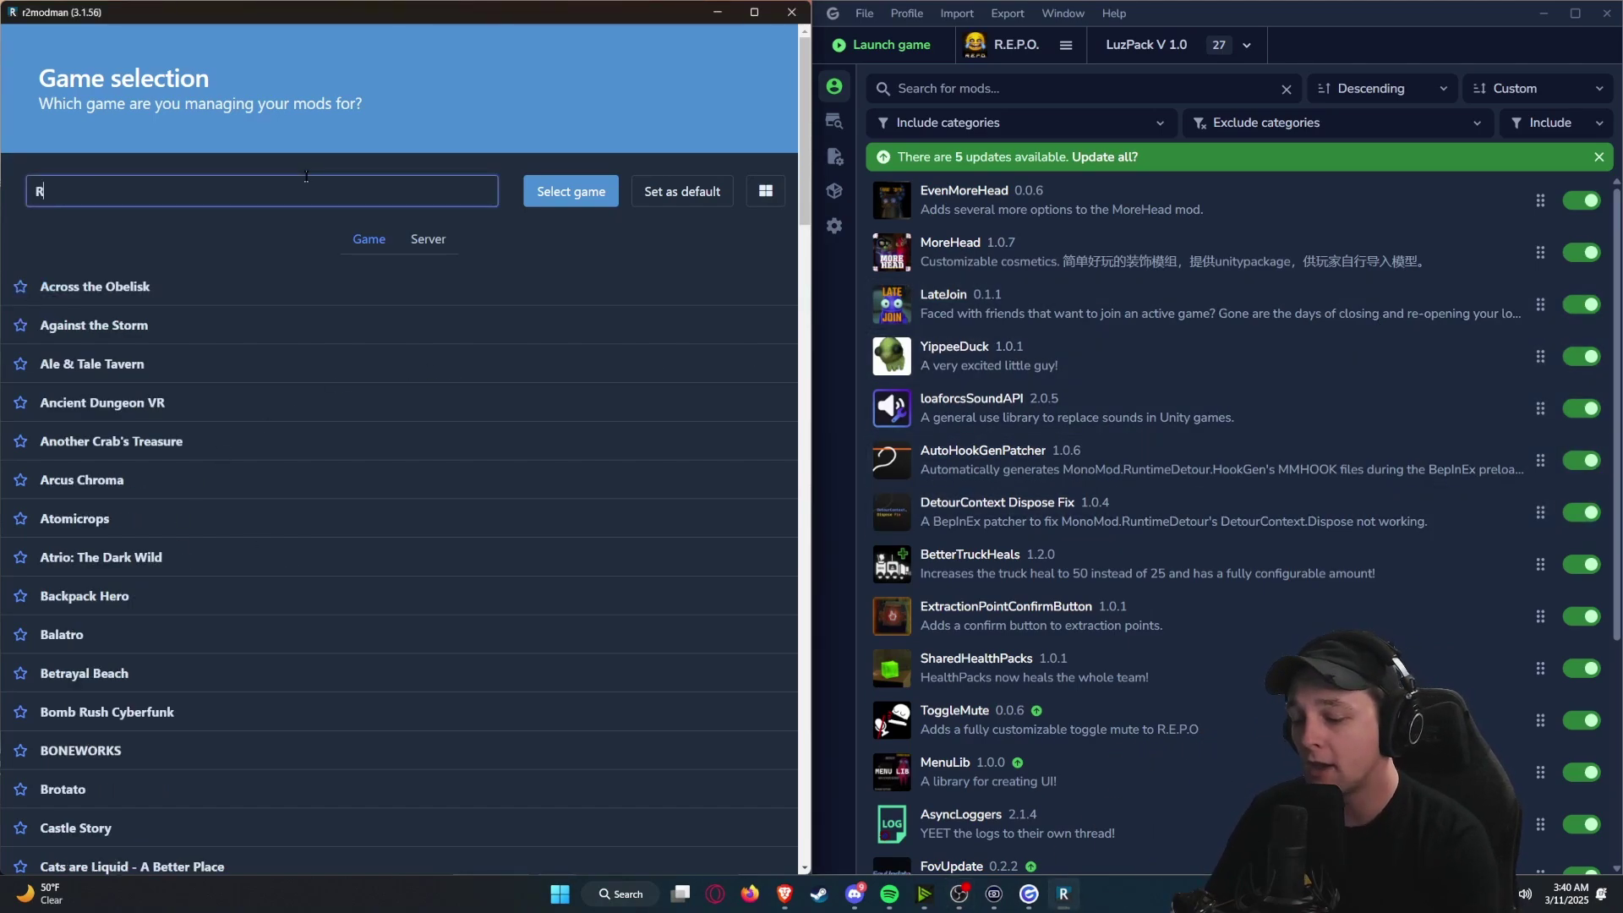
type(".e.p")
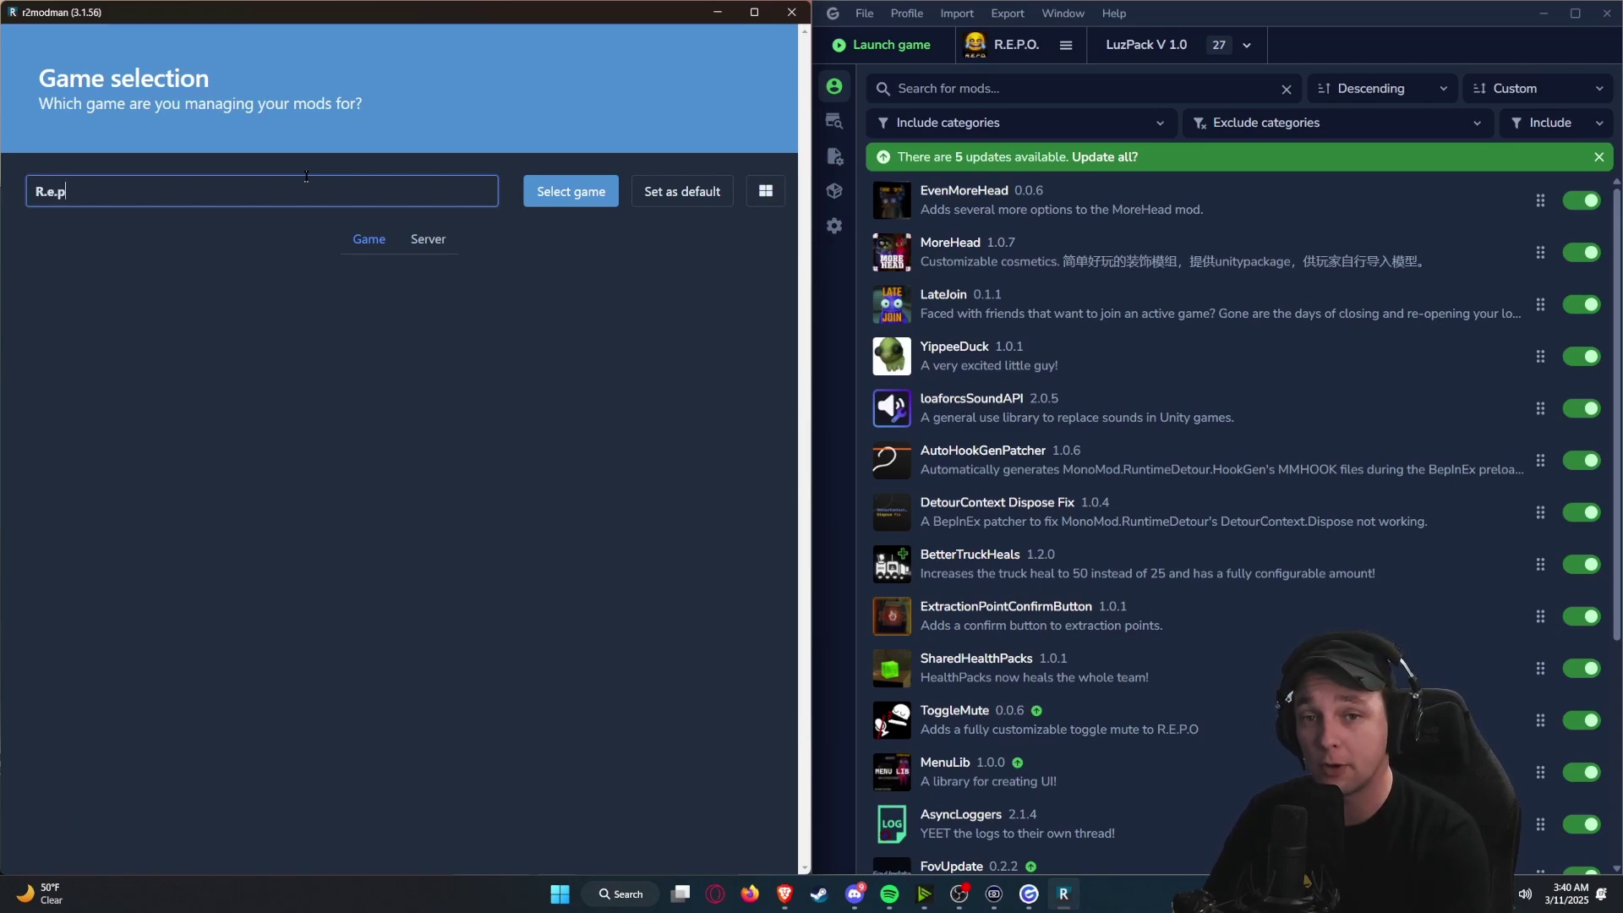
key("BackSpace")
key("BackSpace")
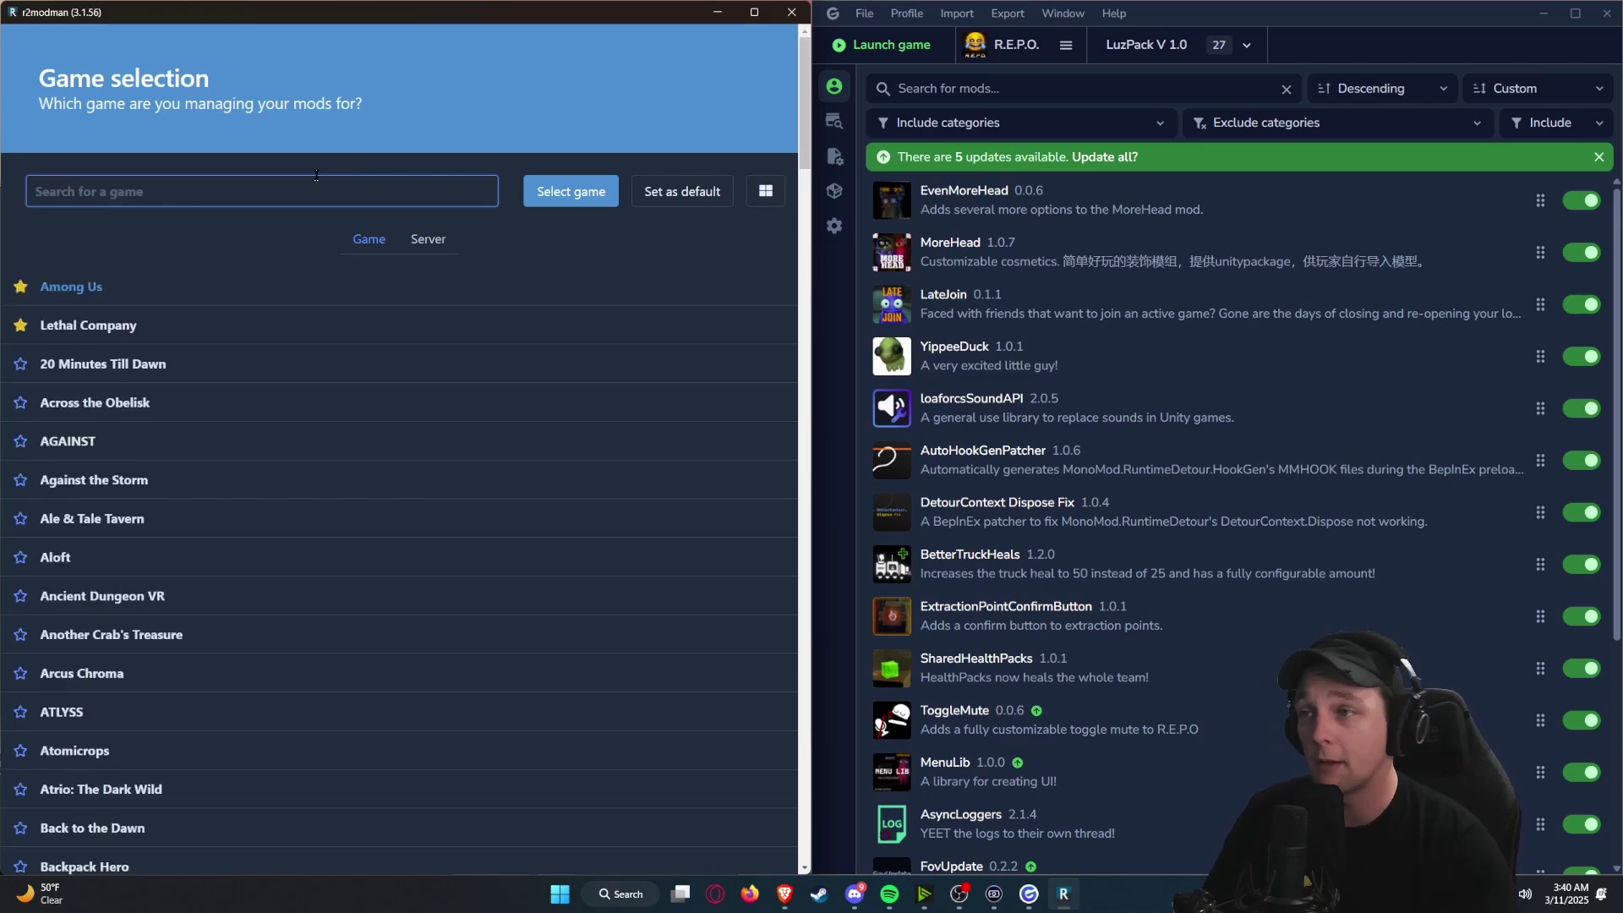
Step: Maximize Gale, browse its list of supported games from beginning to end, and close the list without choosing one
double_click(1232, 16)
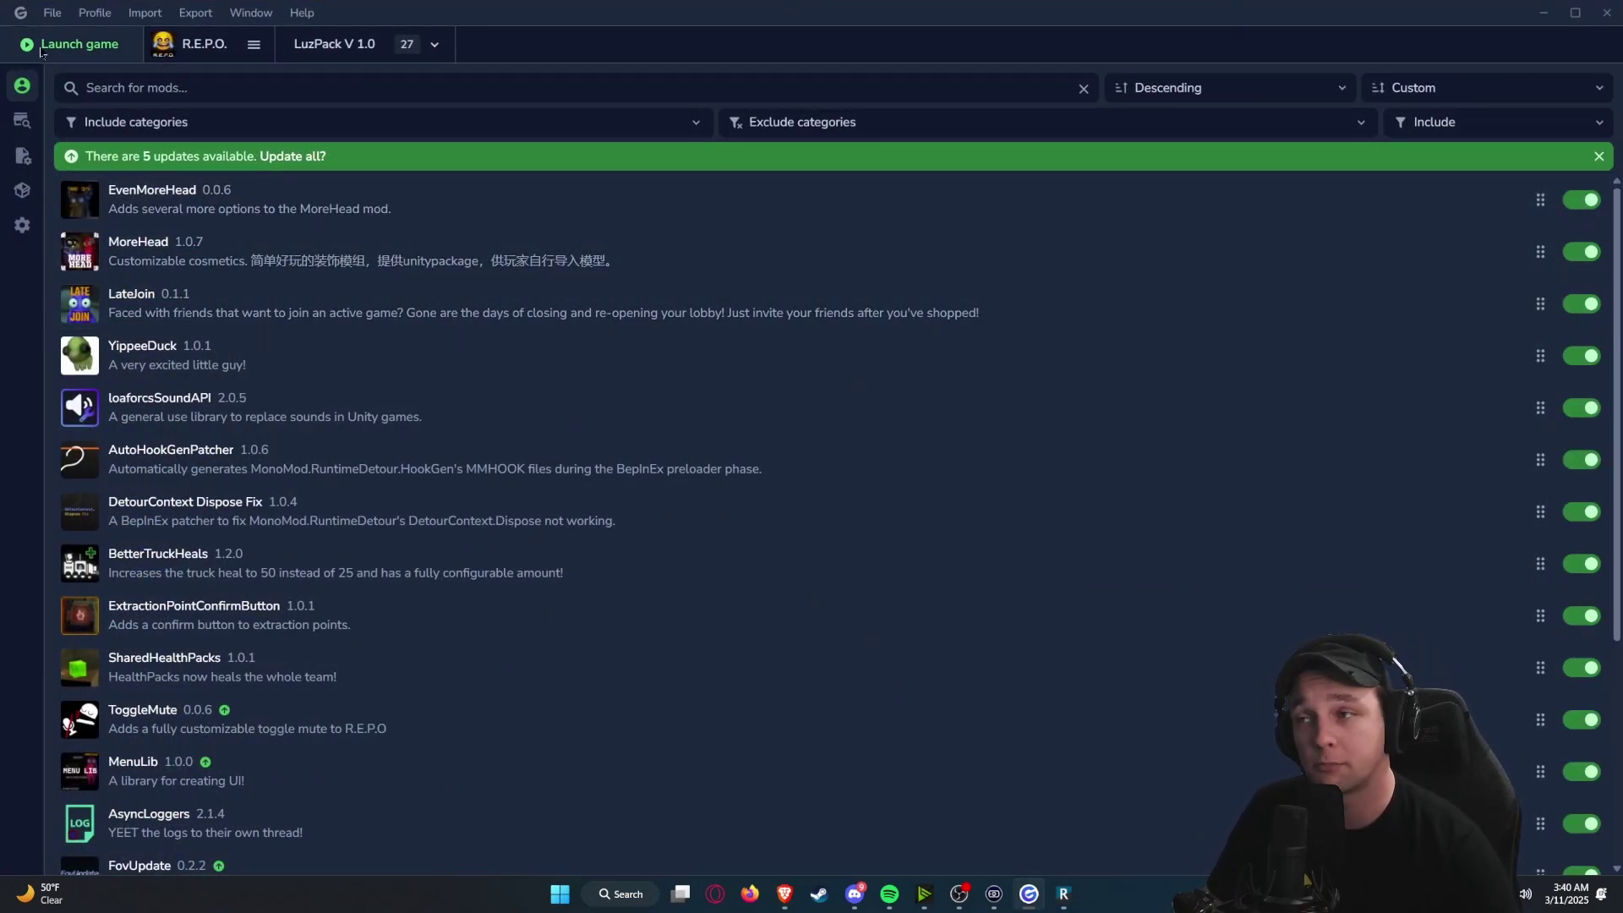
left_click(194, 44)
scroll(846, 473, "down", 20)
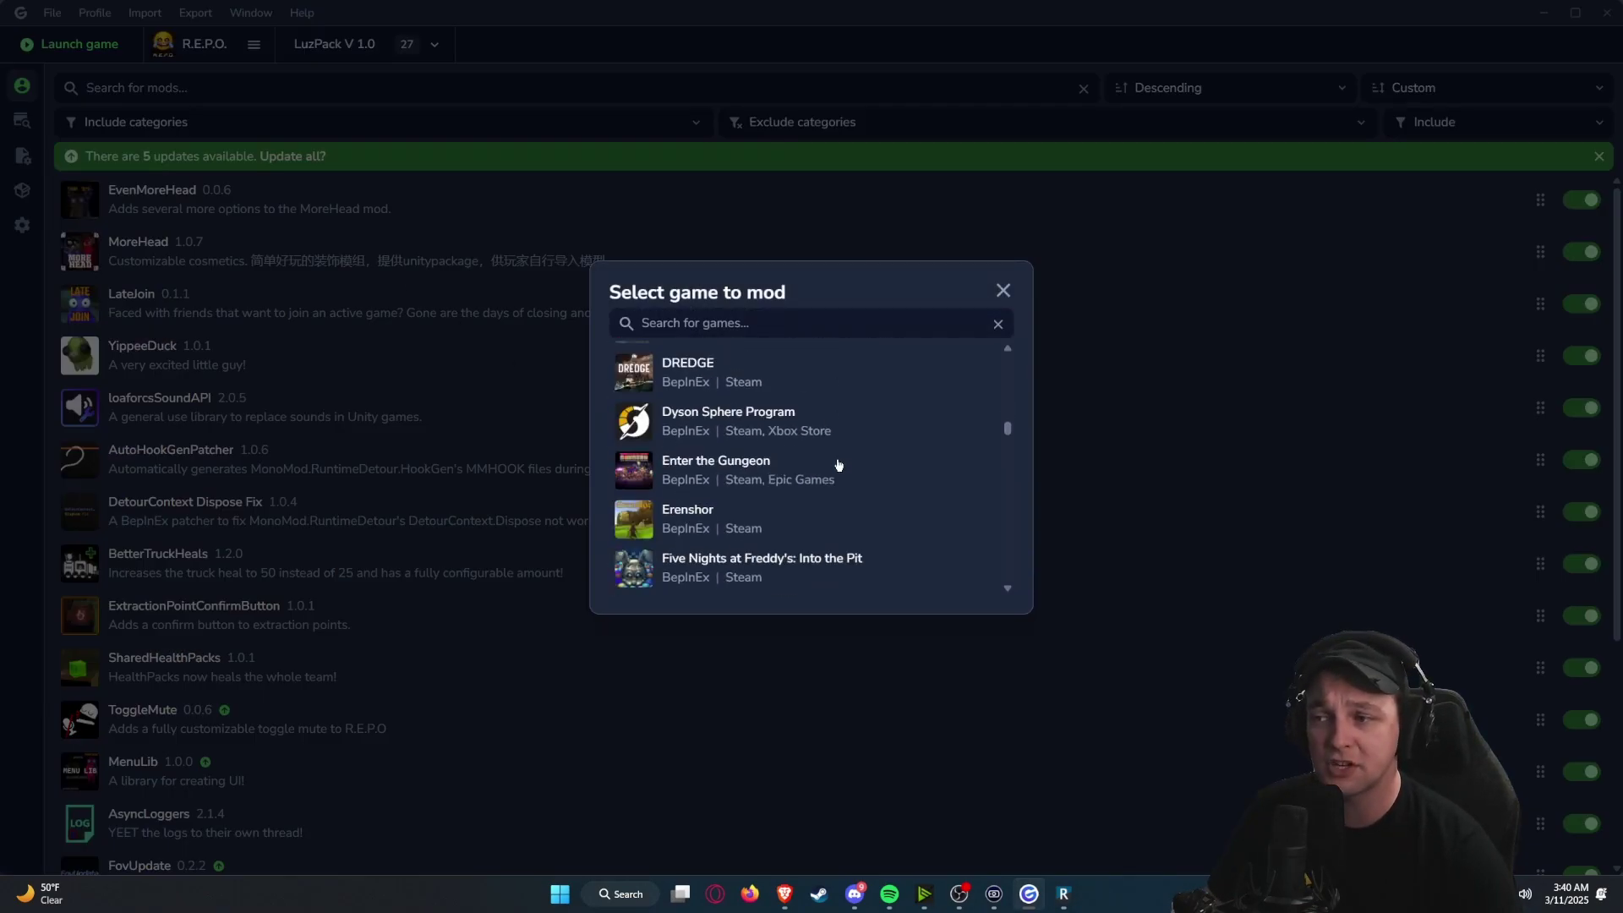
scroll(839, 466, "down", 20)
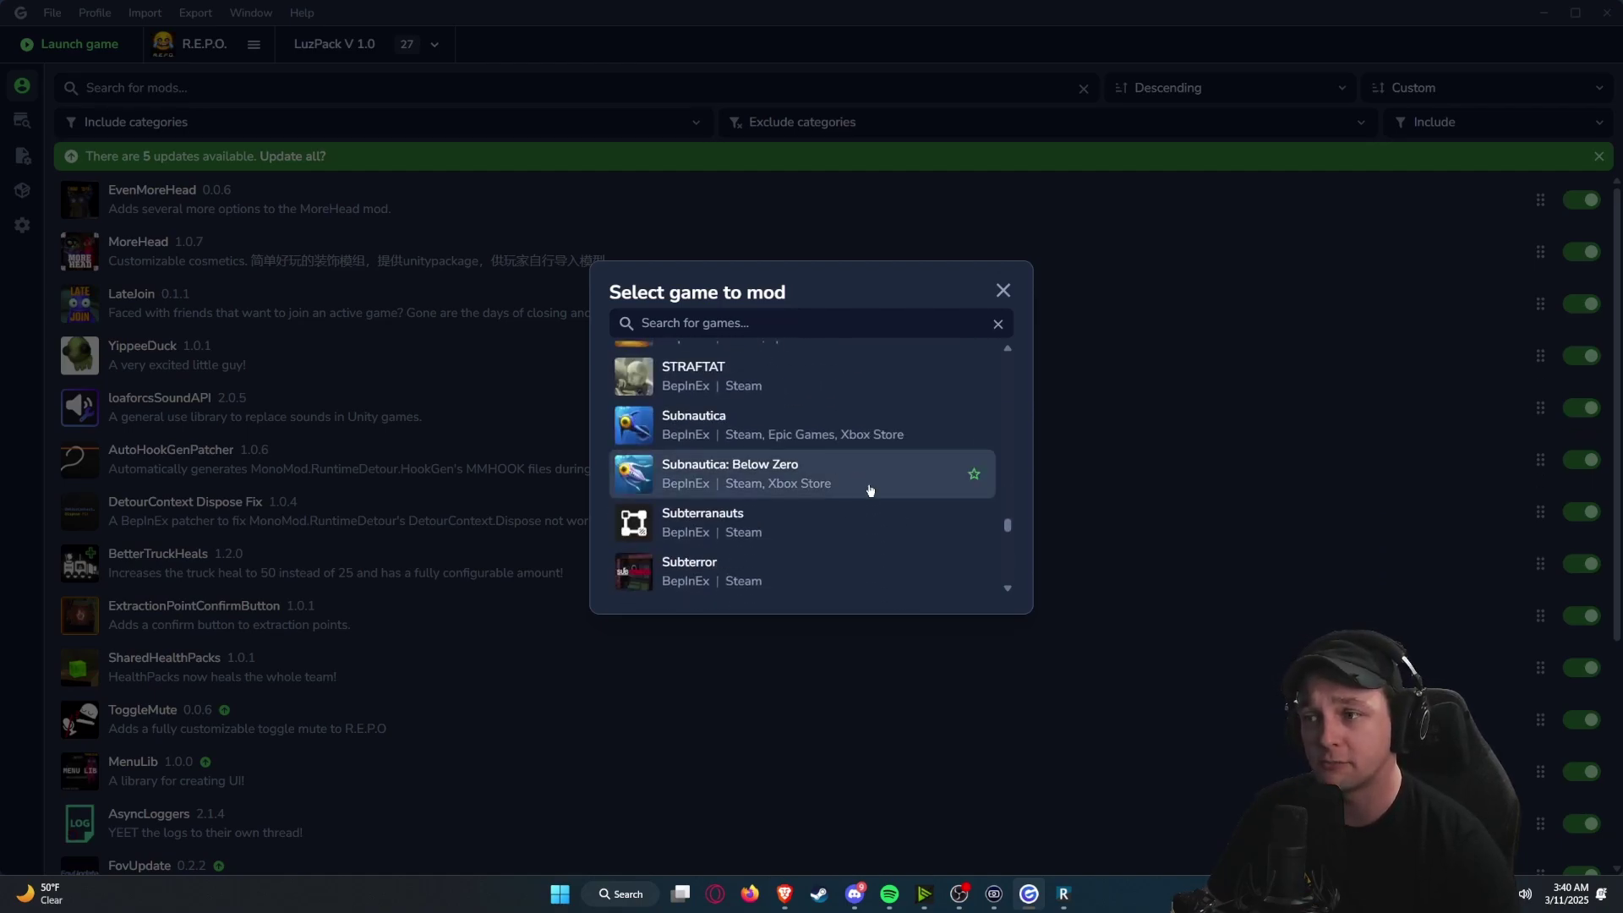
scroll(1010, 560, "up", 20)
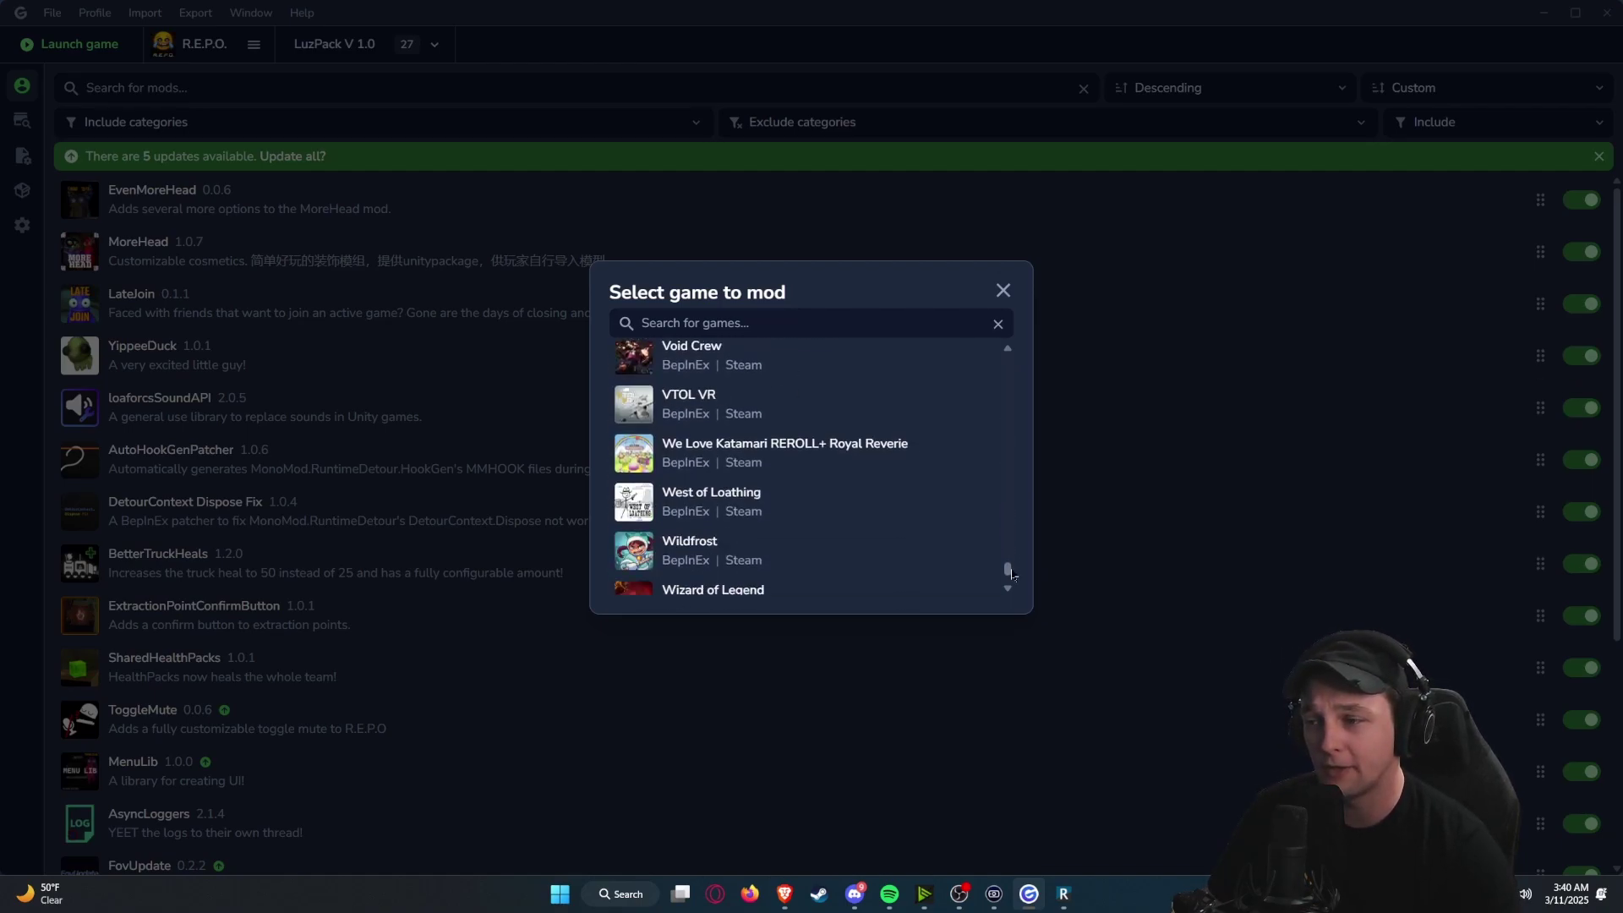
left_click(1002, 292)
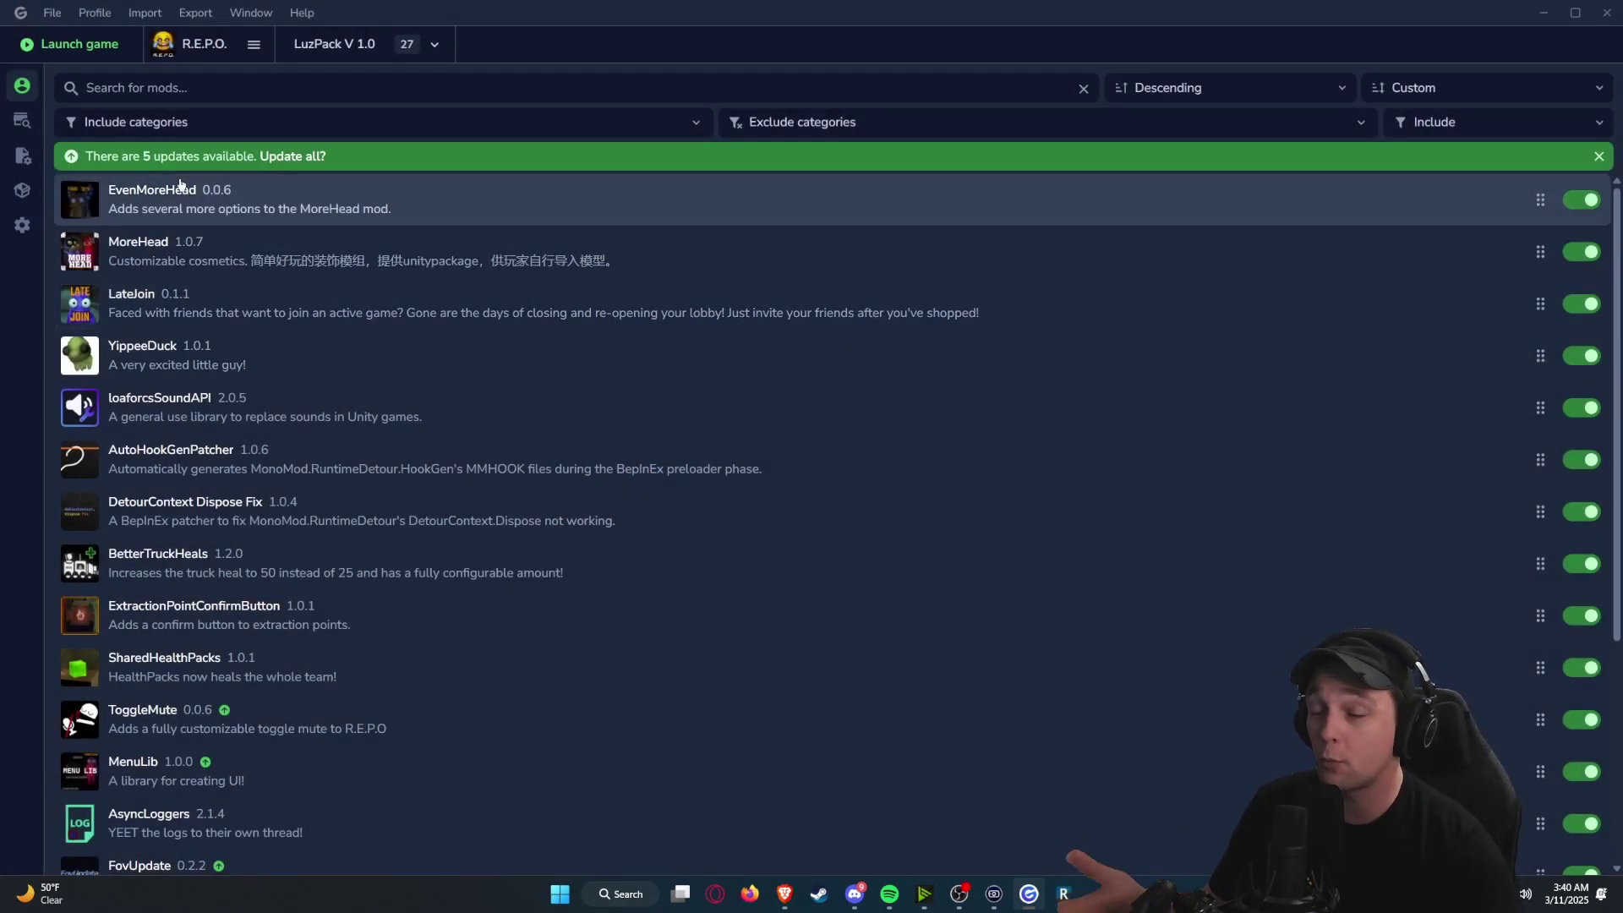
Step: Switch the managed game to Lethal Company, look through its mod list, and return to R.E.P.O
left_click(207, 47)
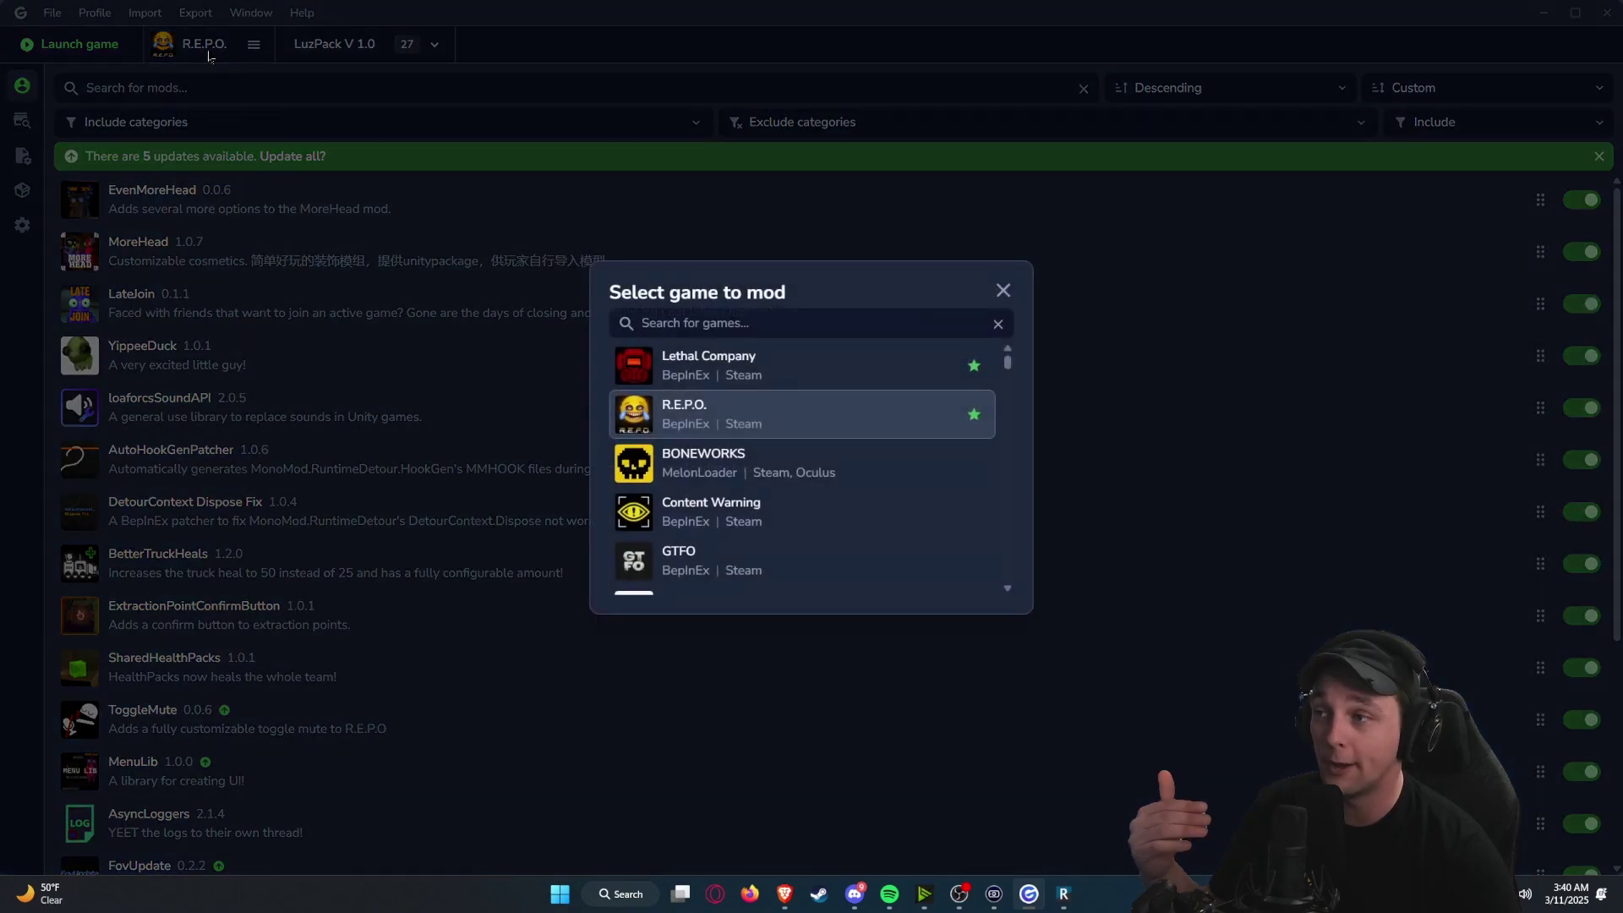
left_click(758, 364)
scroll(296, 414, "down", 3)
scroll(304, 355, "up", 3)
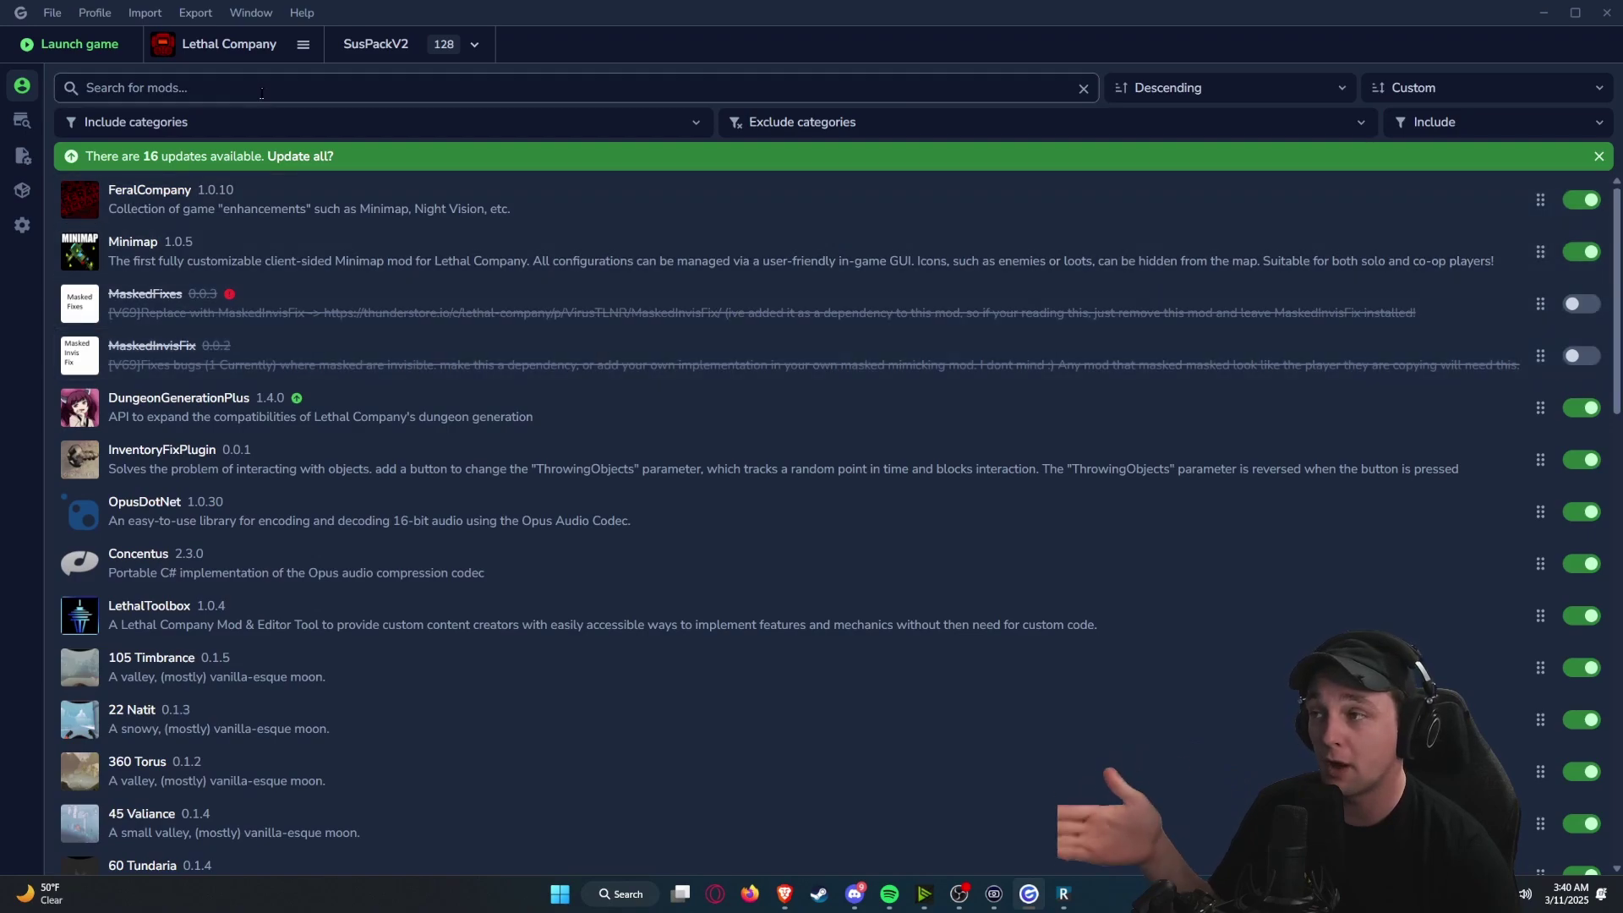
left_click(220, 44)
left_click(716, 415)
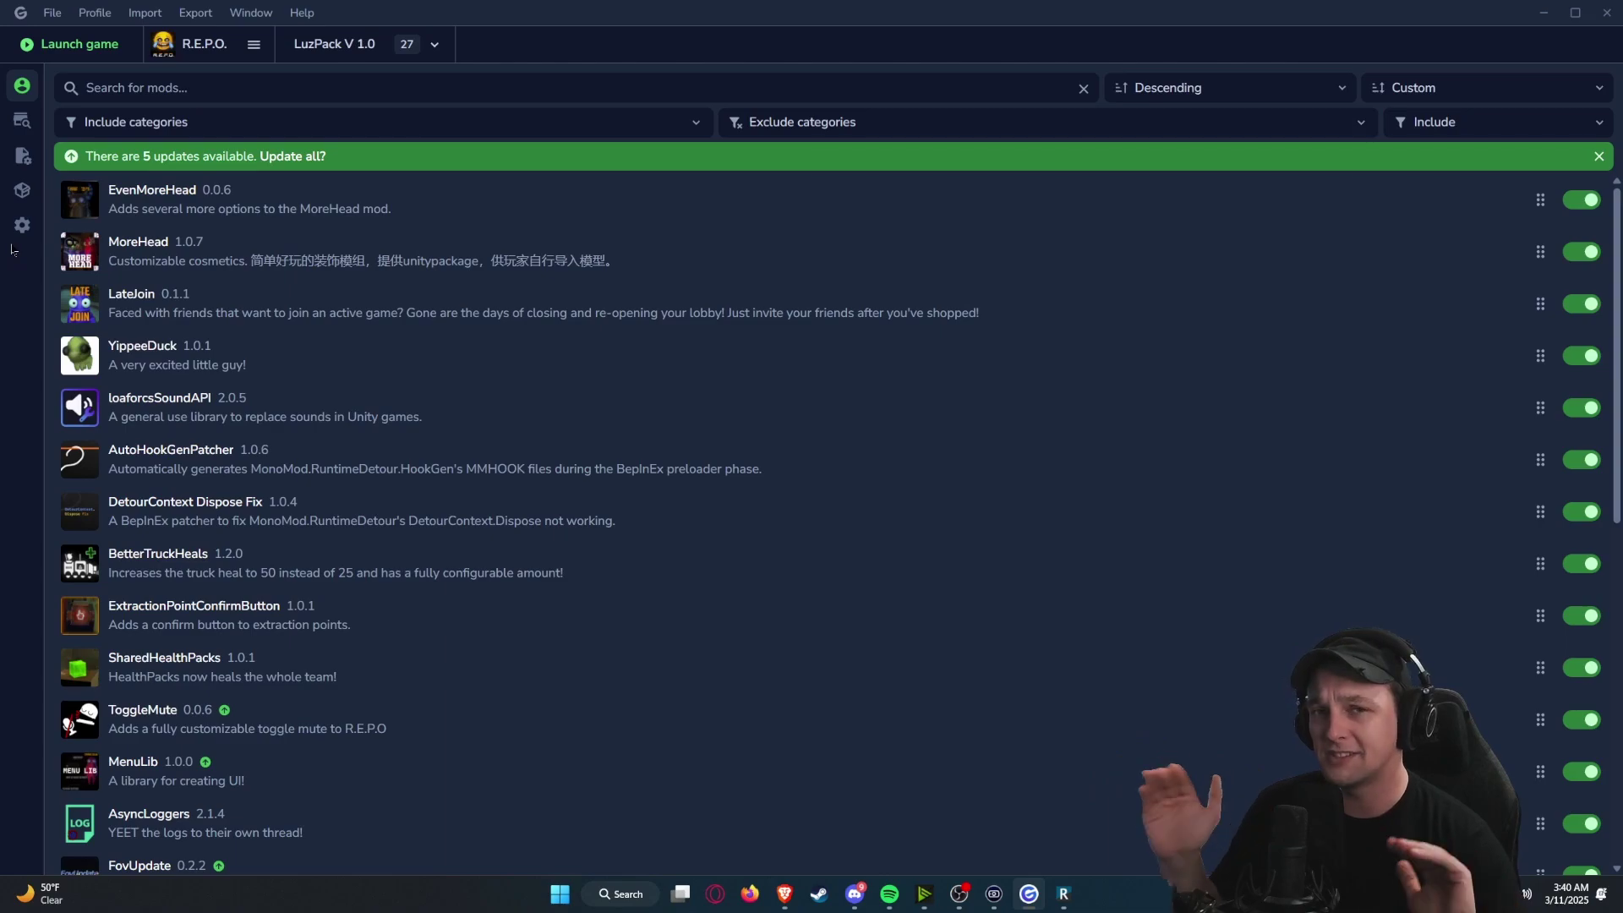
Step: Open Gale's manager settings and check the game selection list, leaving R.E.P.O. as the managed game
left_click(23, 228)
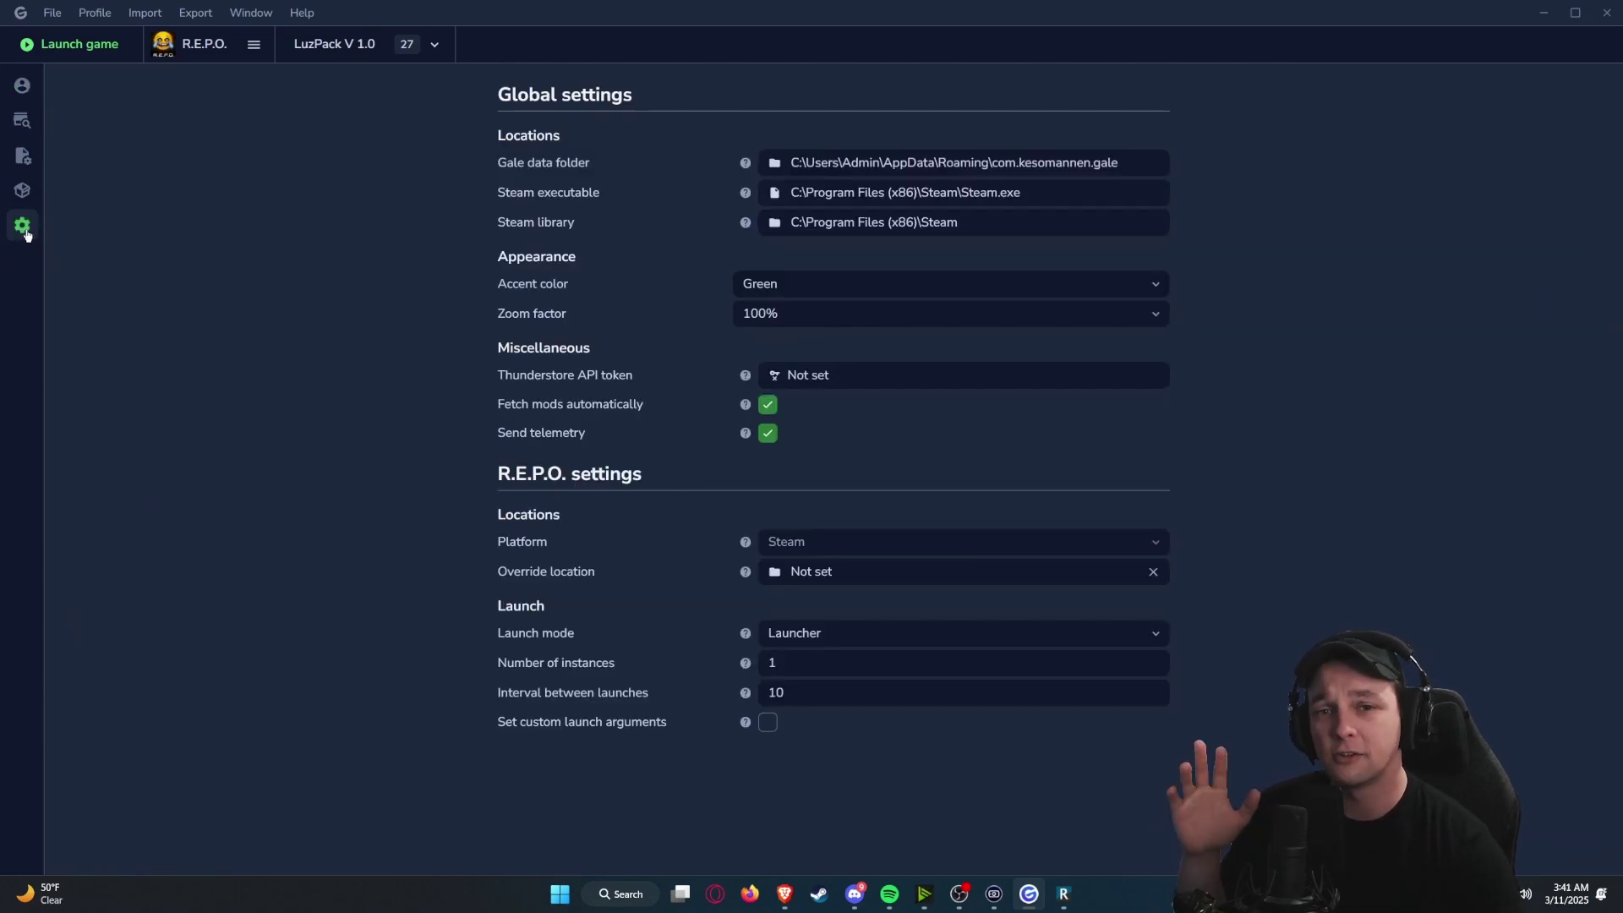
left_click(203, 45)
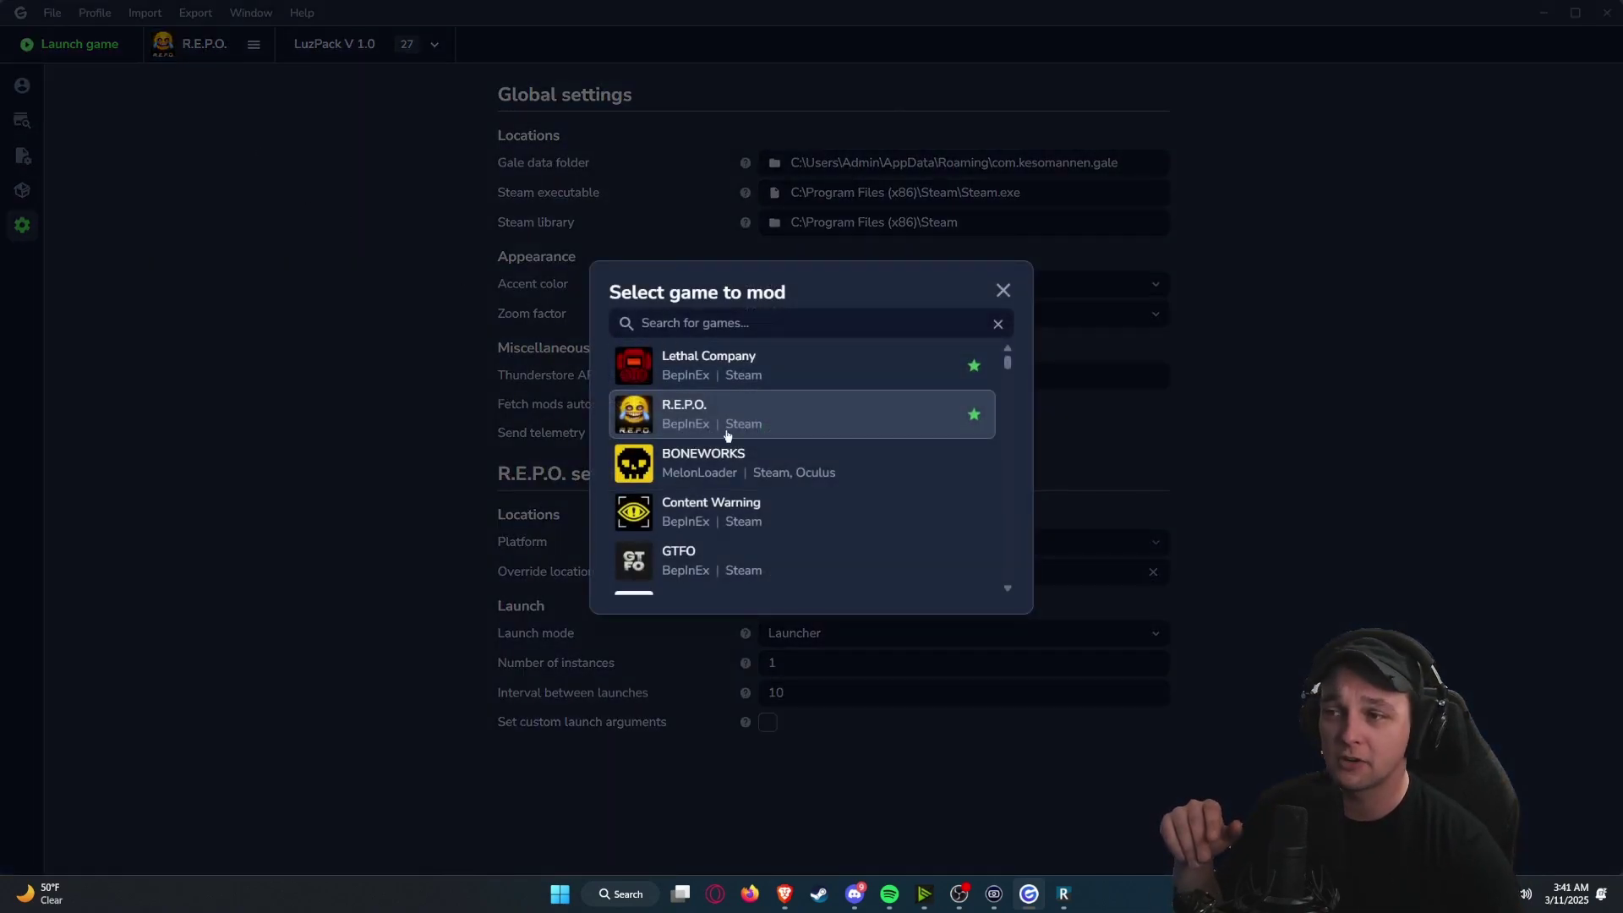
left_click(213, 258)
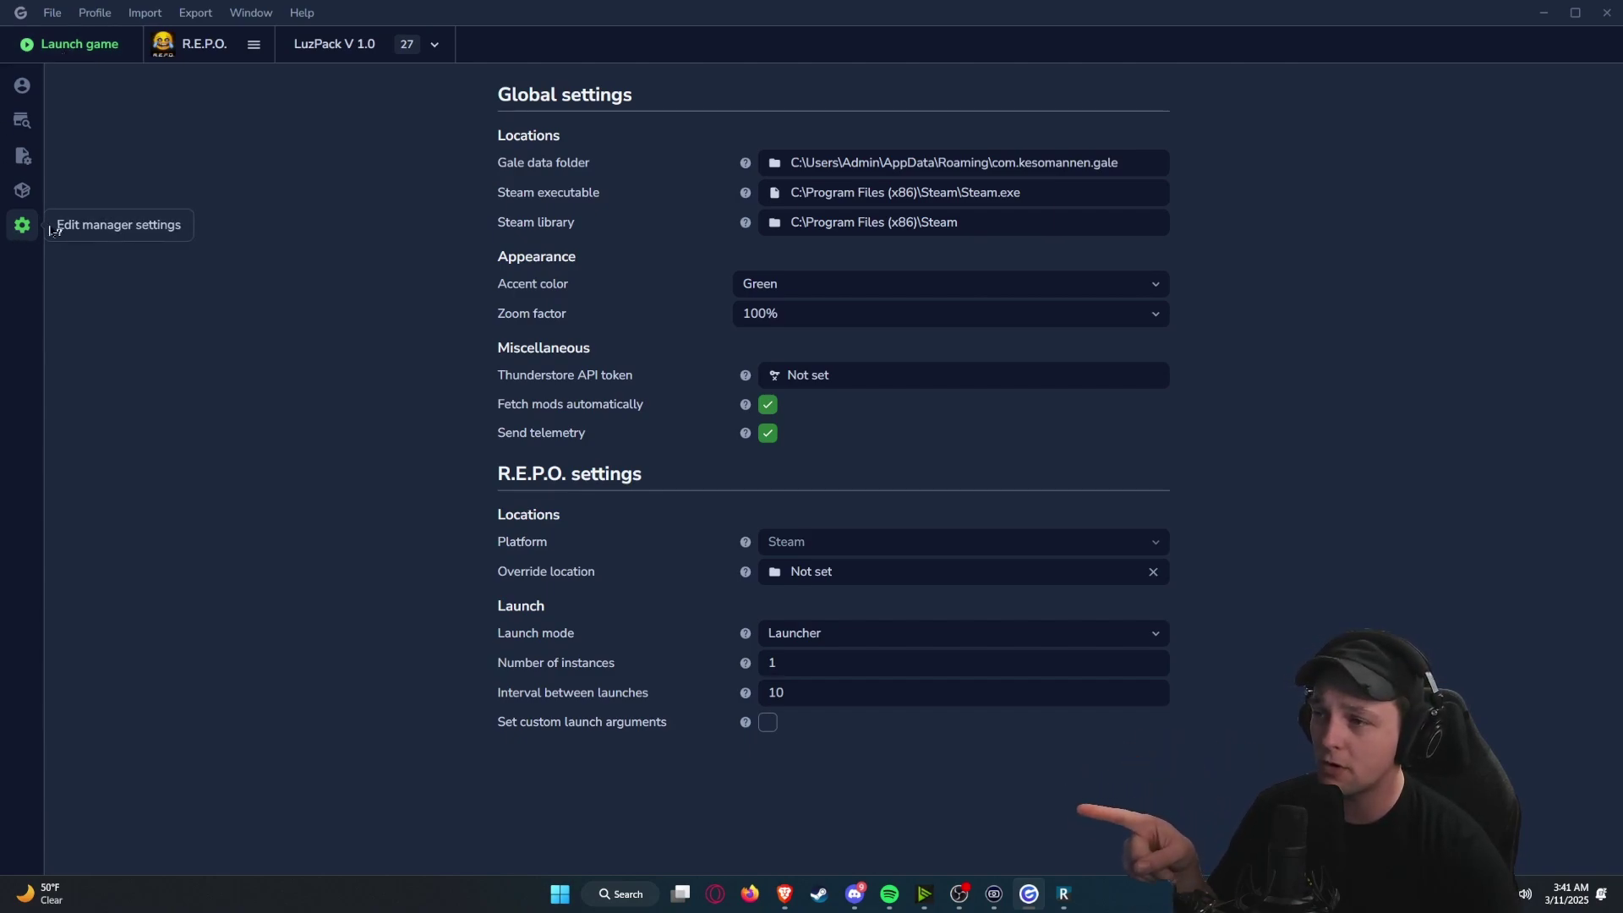
Step: Review the global location settings: Gale data folder, Steam executable and Steam library
left_click_drag(496, 94, 639, 97)
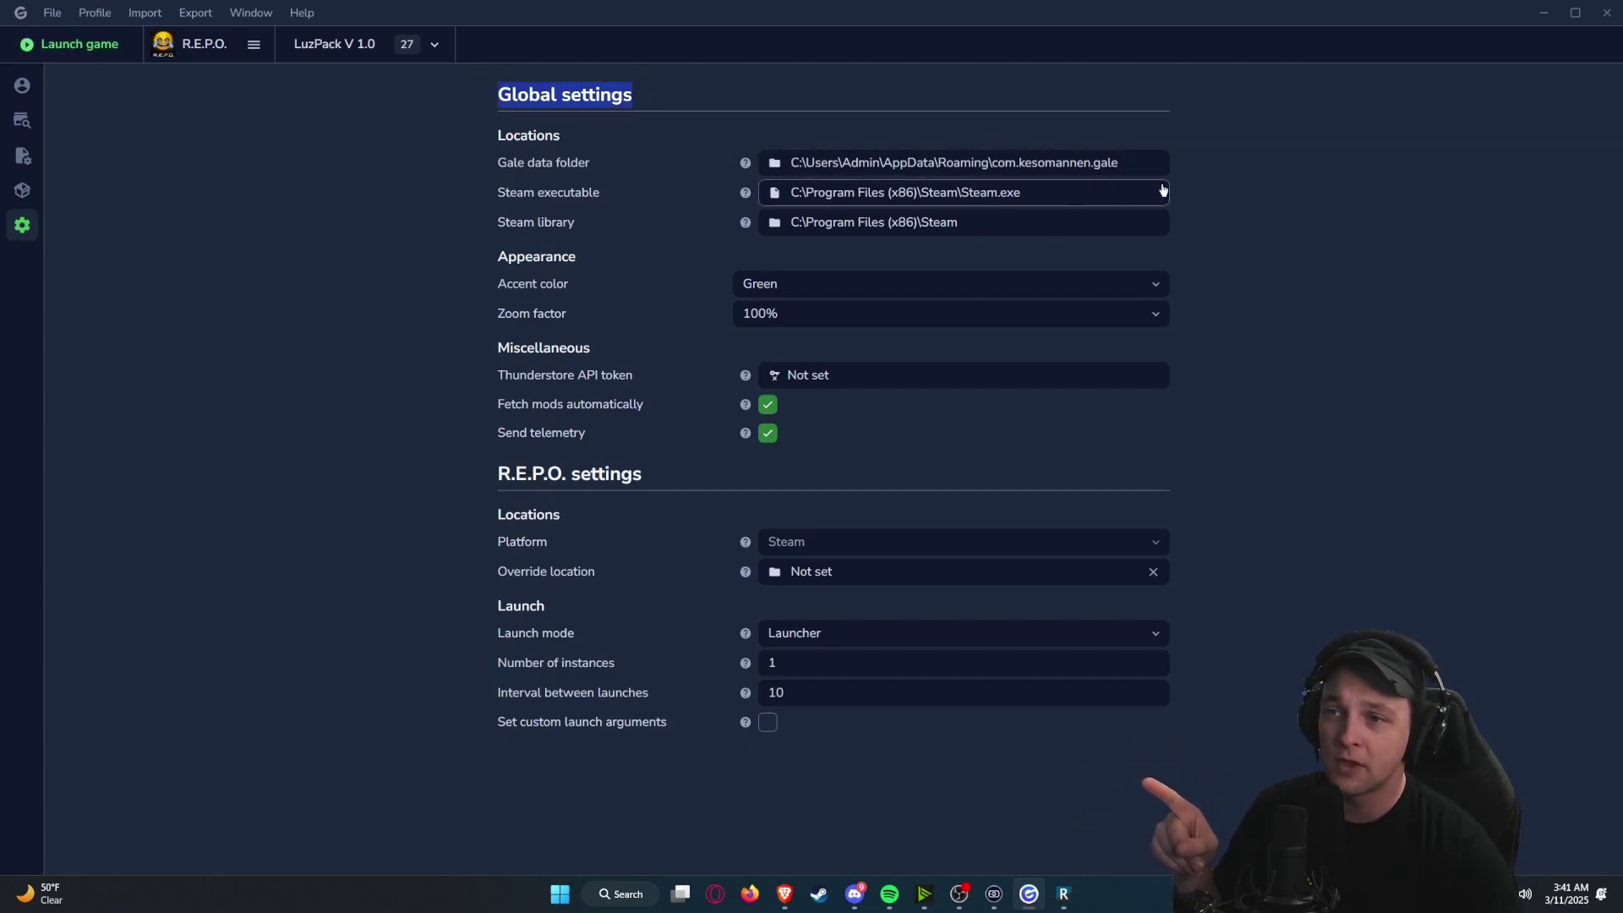
left_click_drag(499, 179, 629, 215)
left_click(581, 209)
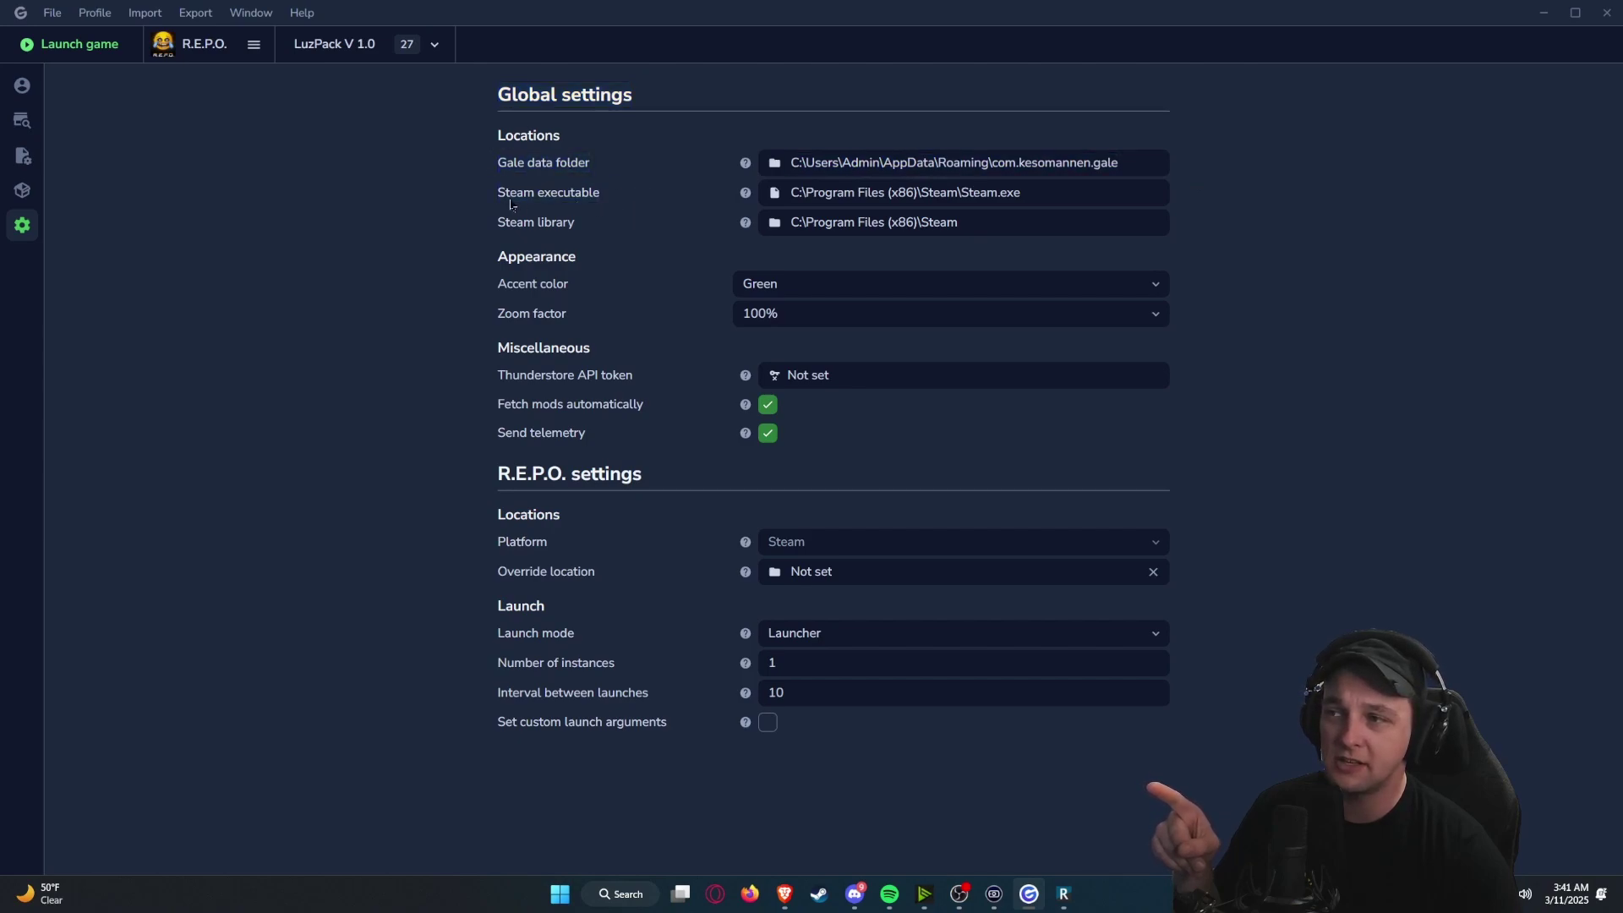
left_click_drag(509, 193, 641, 203)
left_click(545, 225)
left_click_drag(460, 214, 629, 223)
left_click_drag(499, 193, 610, 203)
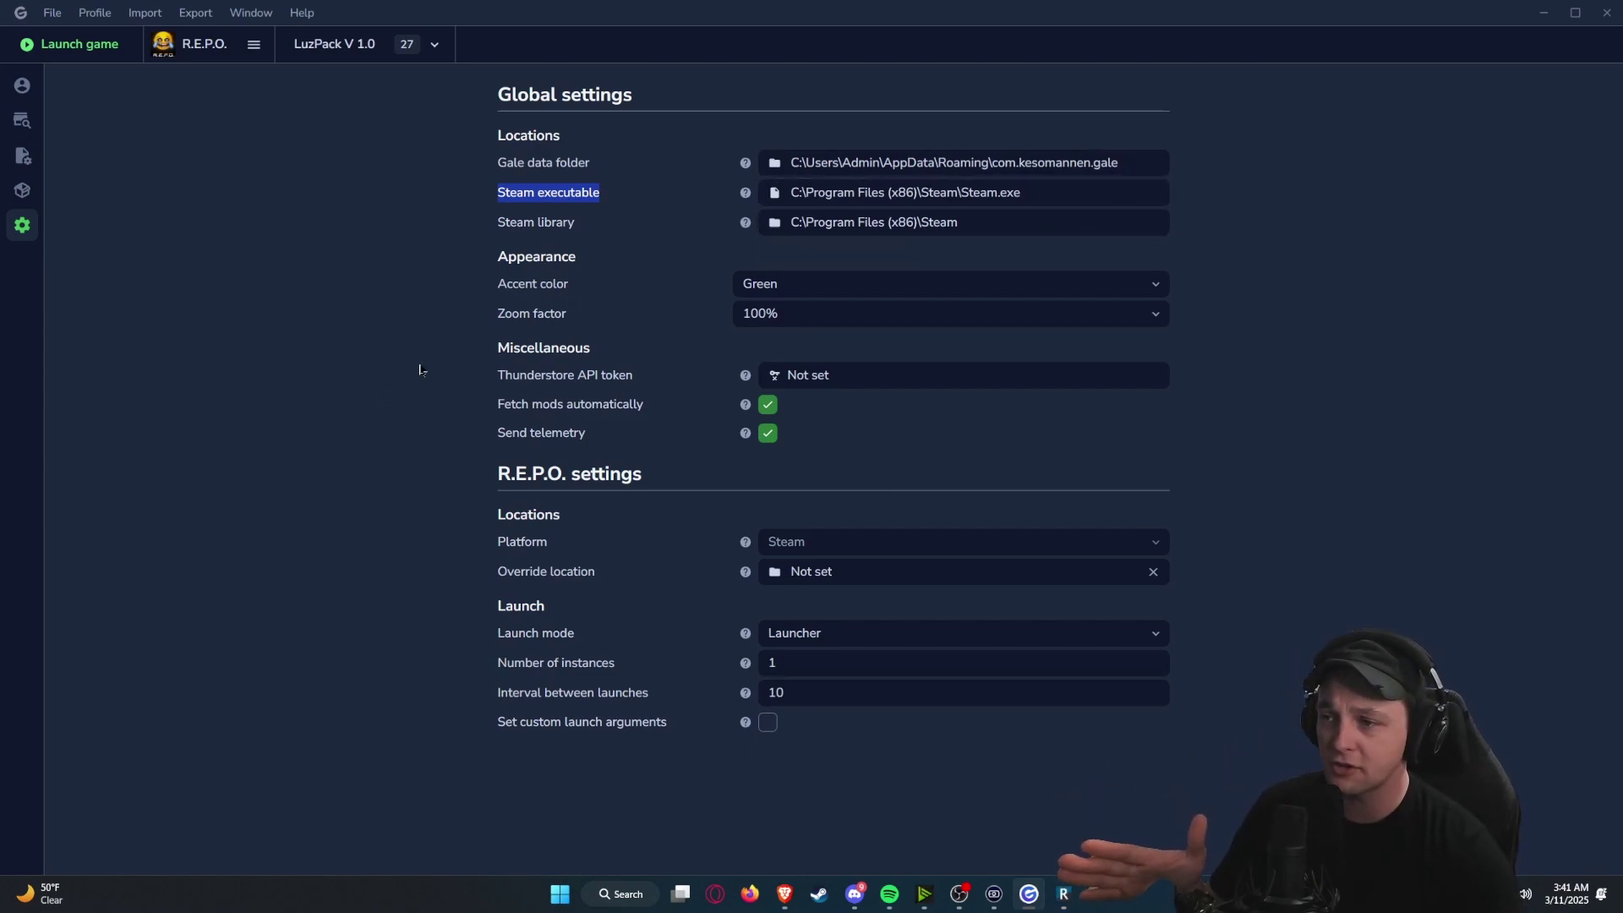
Step: Reselect R.E.P.O. as the game and review the game-specific settings, focusing on the override location
left_click_drag(517, 480, 673, 479)
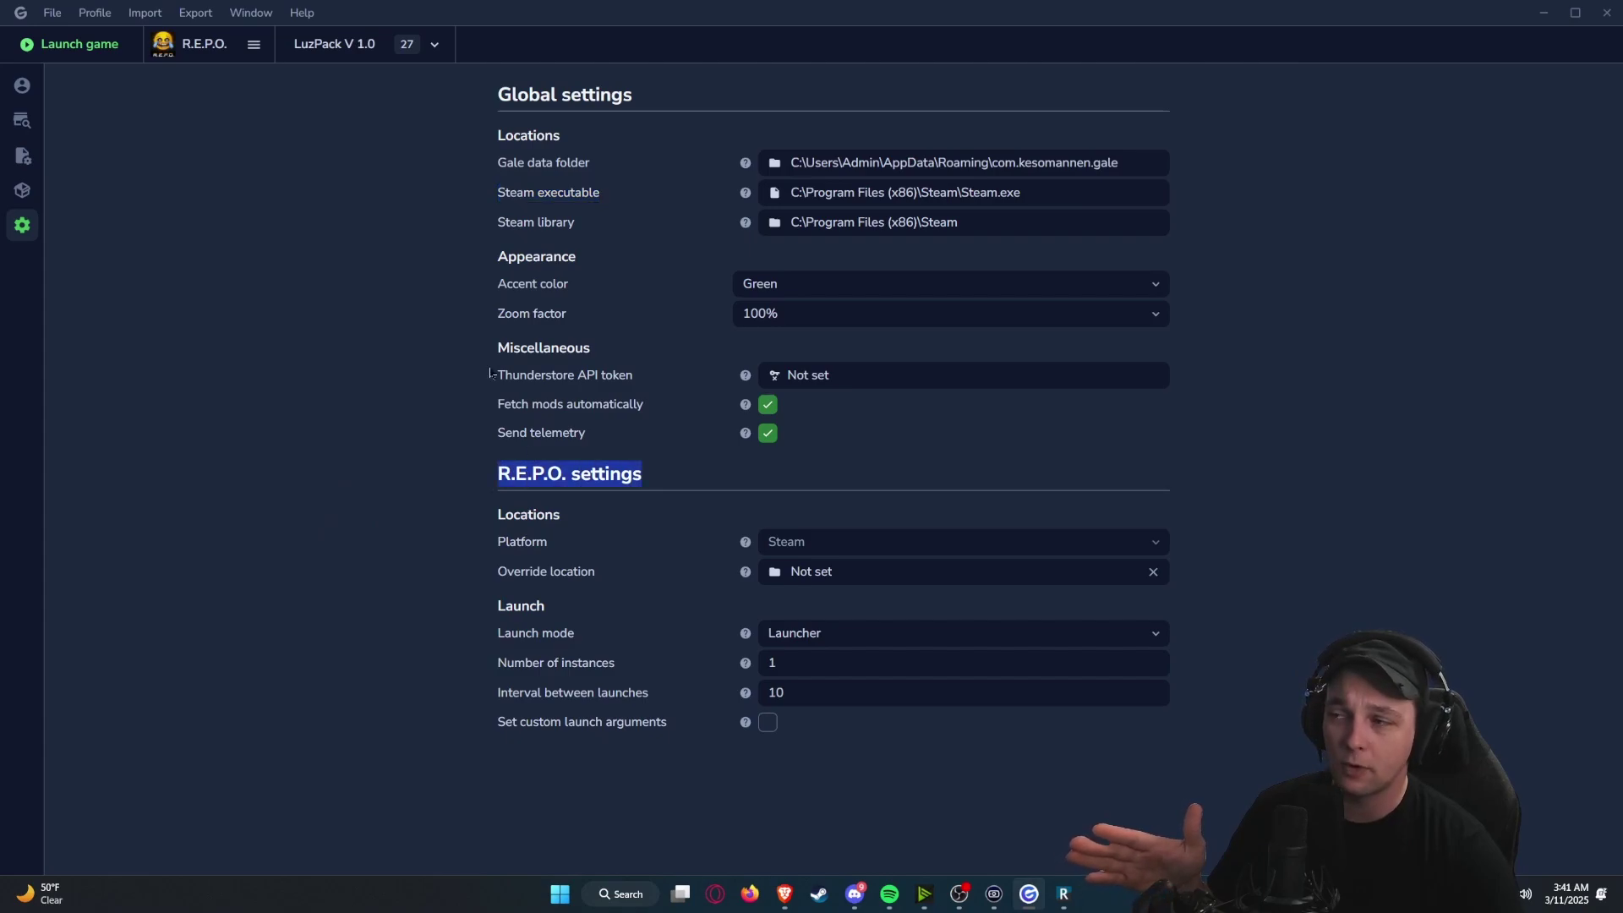
left_click(191, 47)
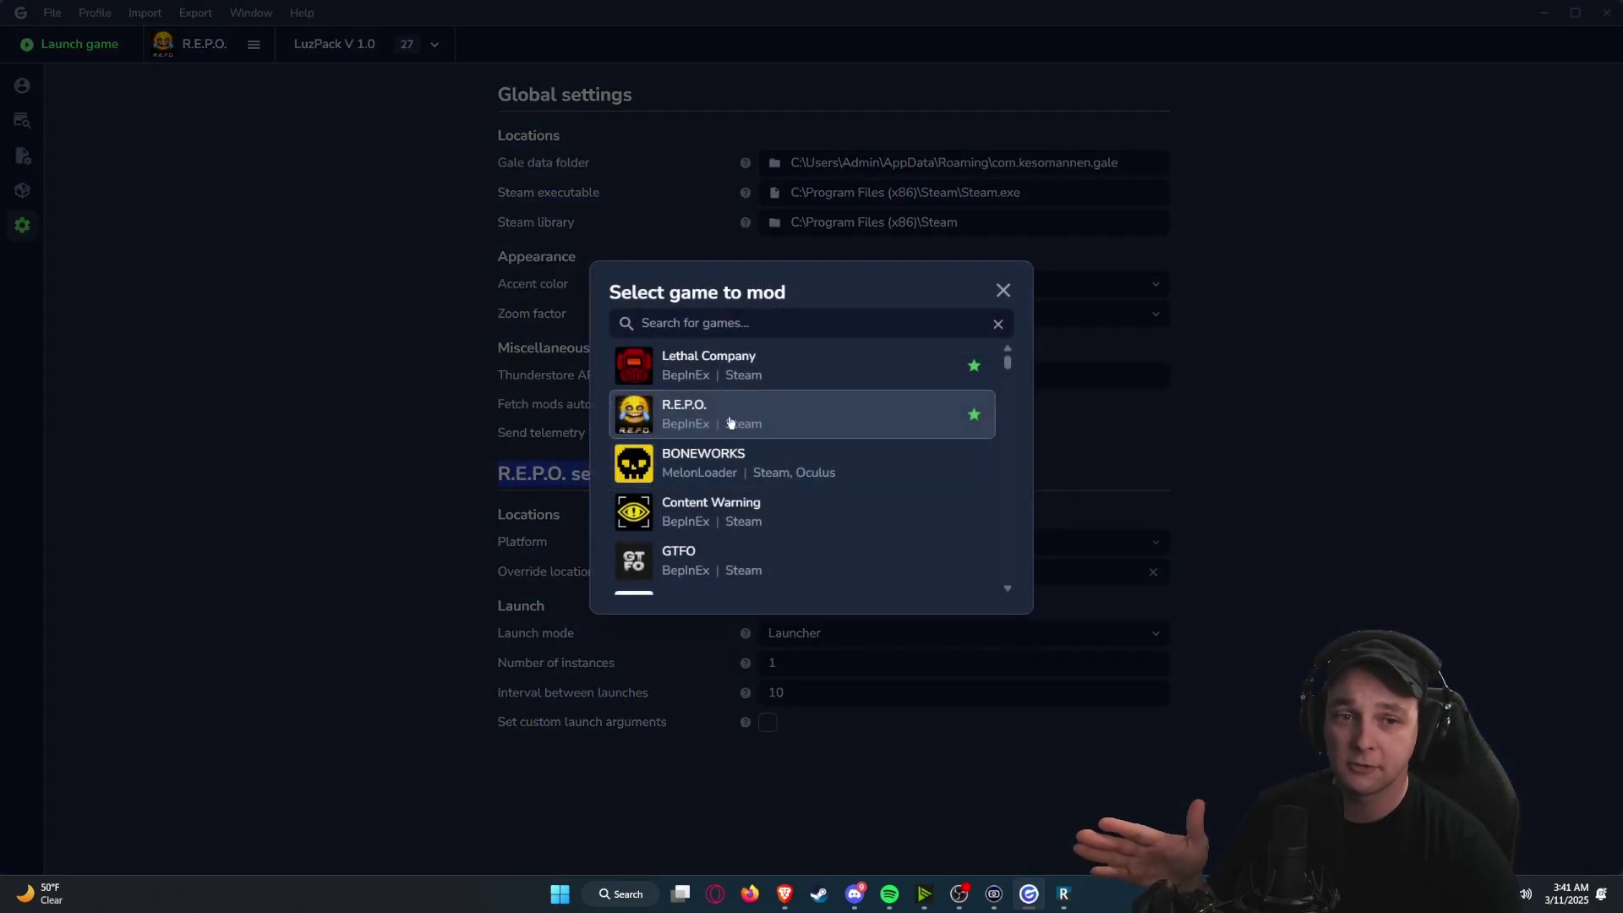
left_click(816, 412)
left_click(570, 479)
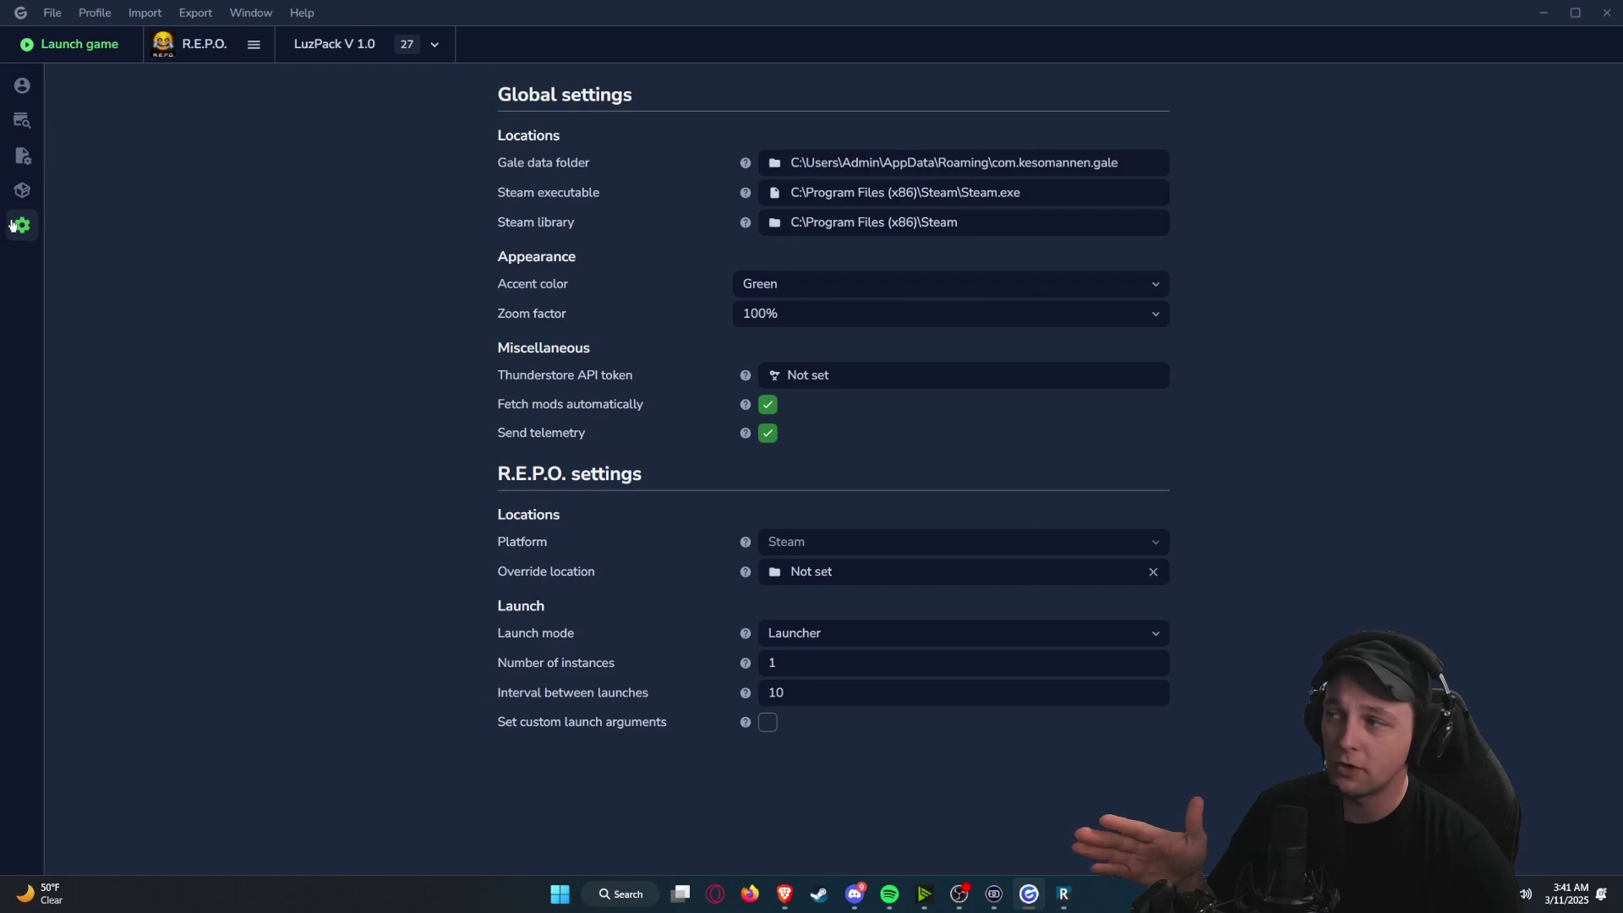
left_click_drag(499, 467, 672, 473)
left_click(672, 474)
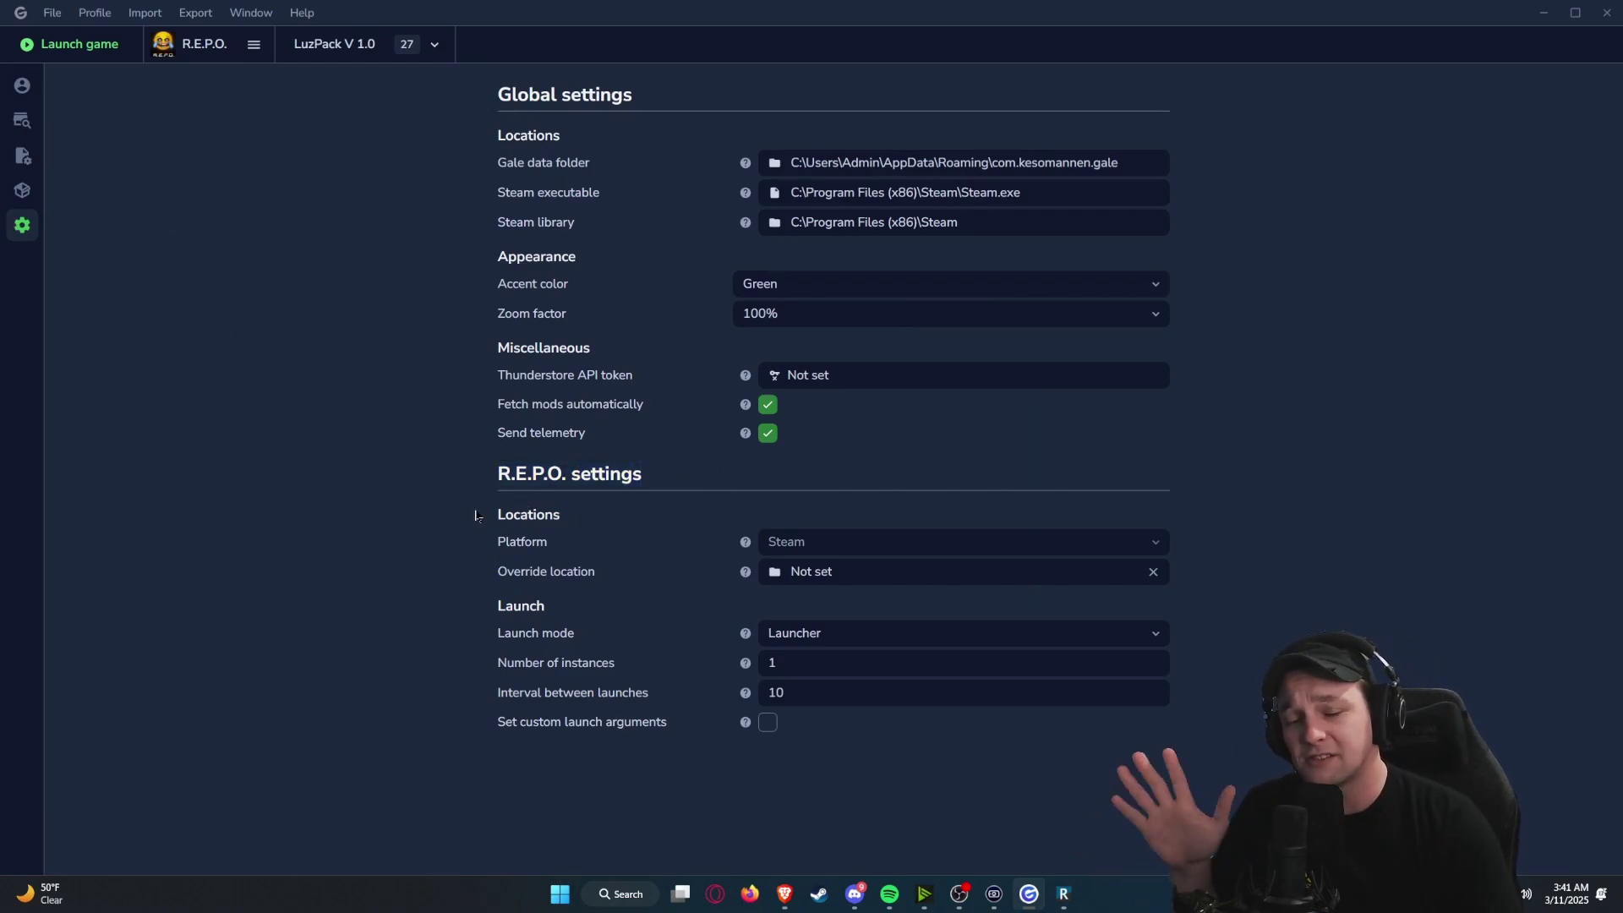
left_click_drag(496, 565, 598, 581)
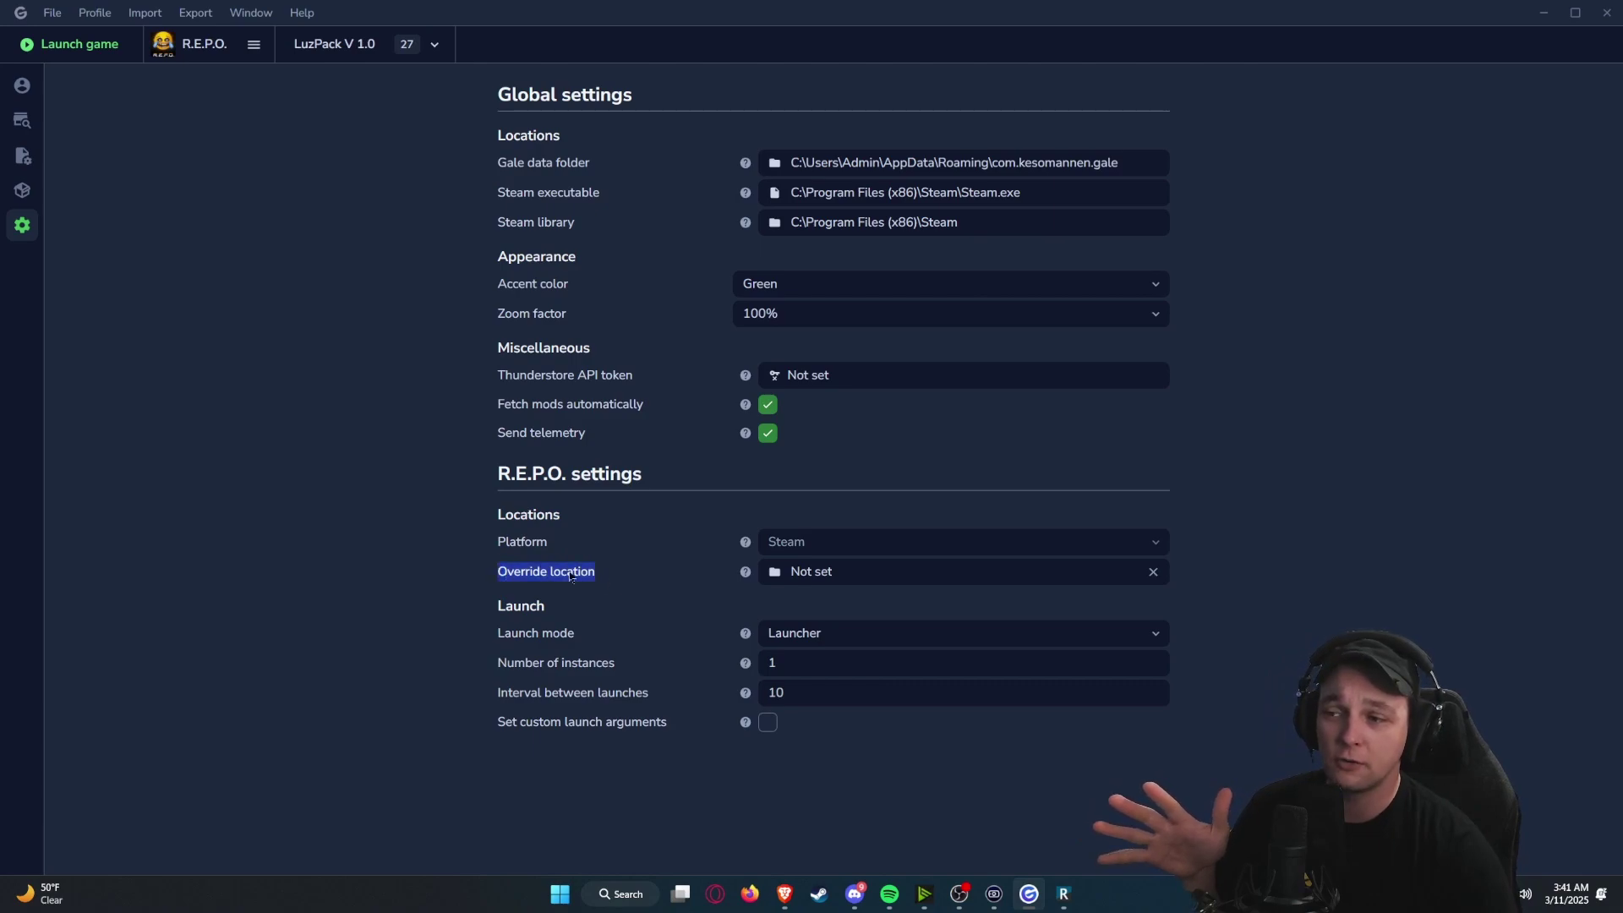
left_click(597, 574)
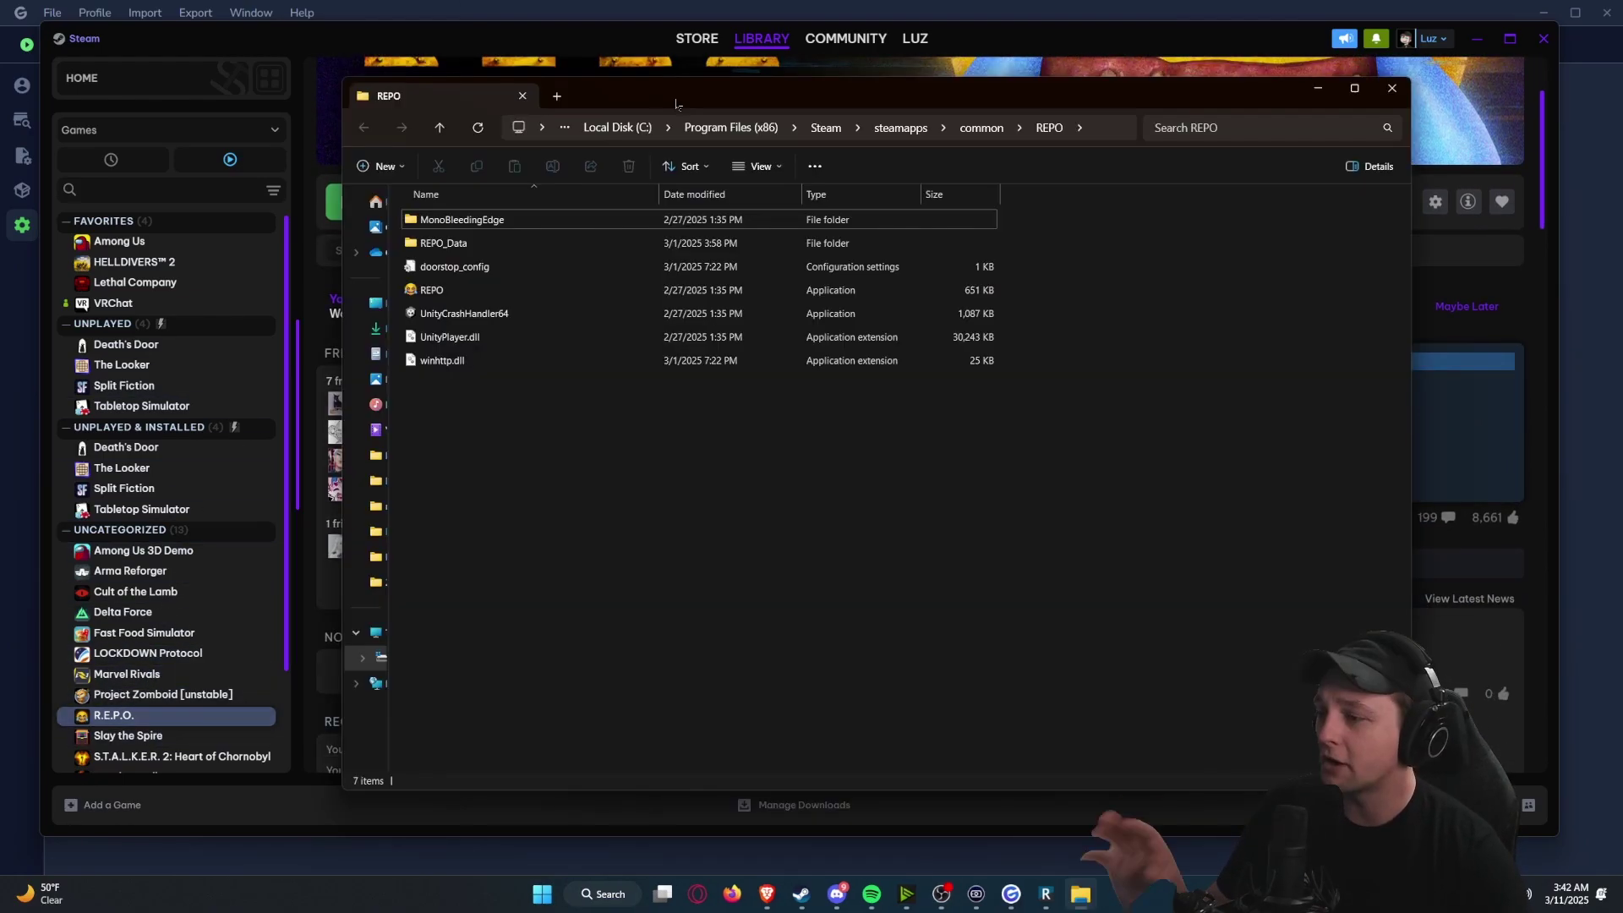
Step: Browse the local files of R.E.P.O. from the Steam library and copy the REPO folder's path
right_click(135, 715)
mouse_move(194, 680)
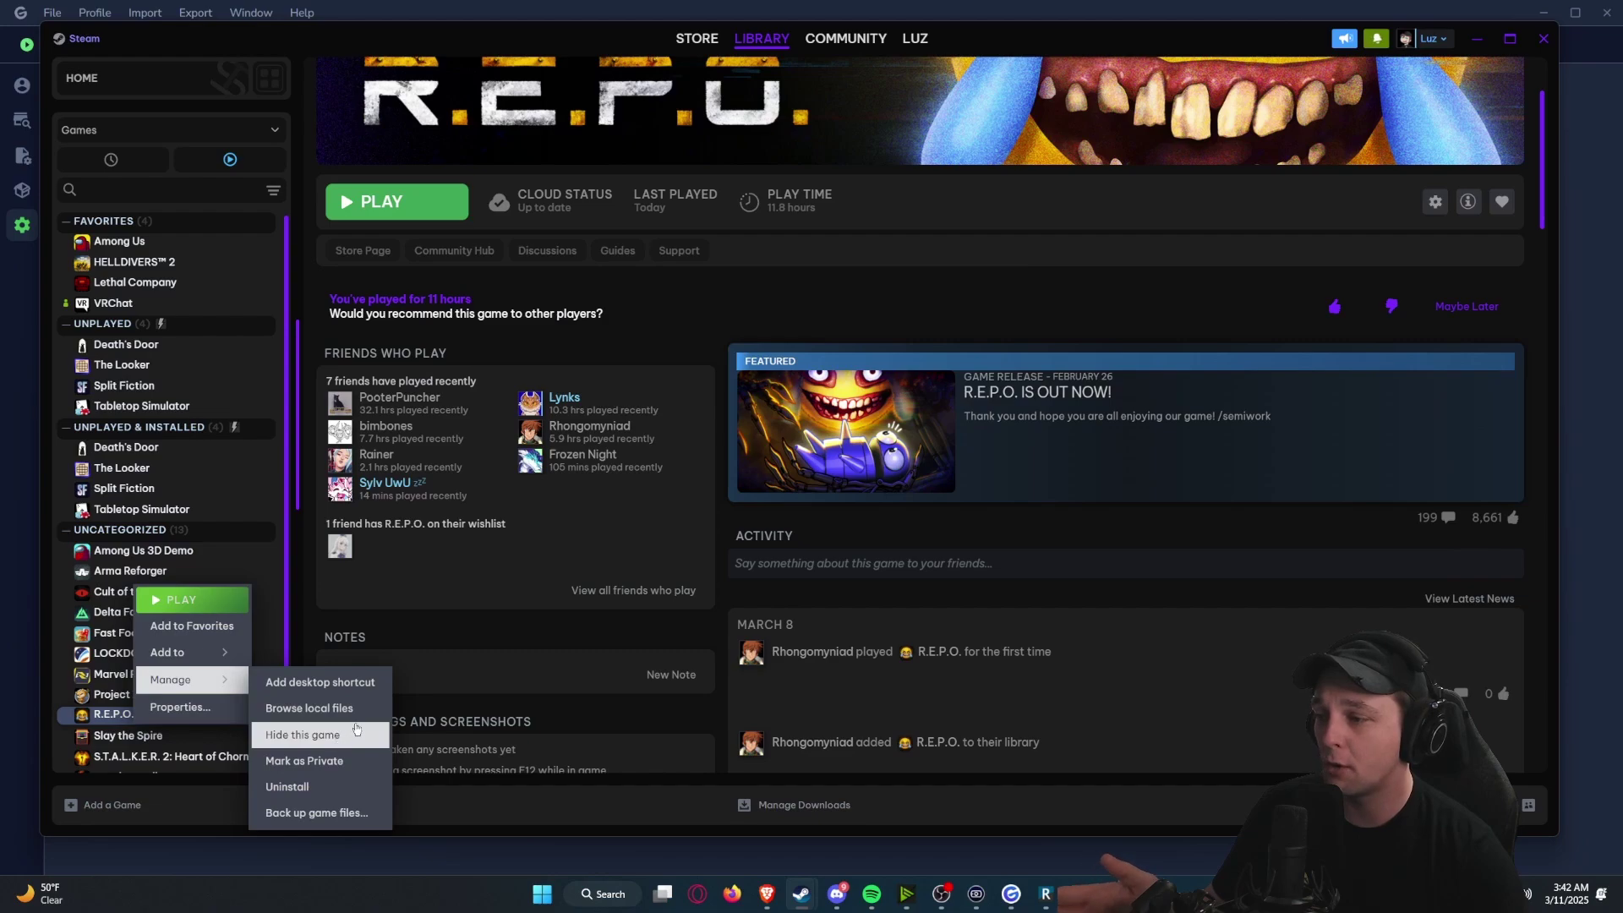
left_click(309, 708)
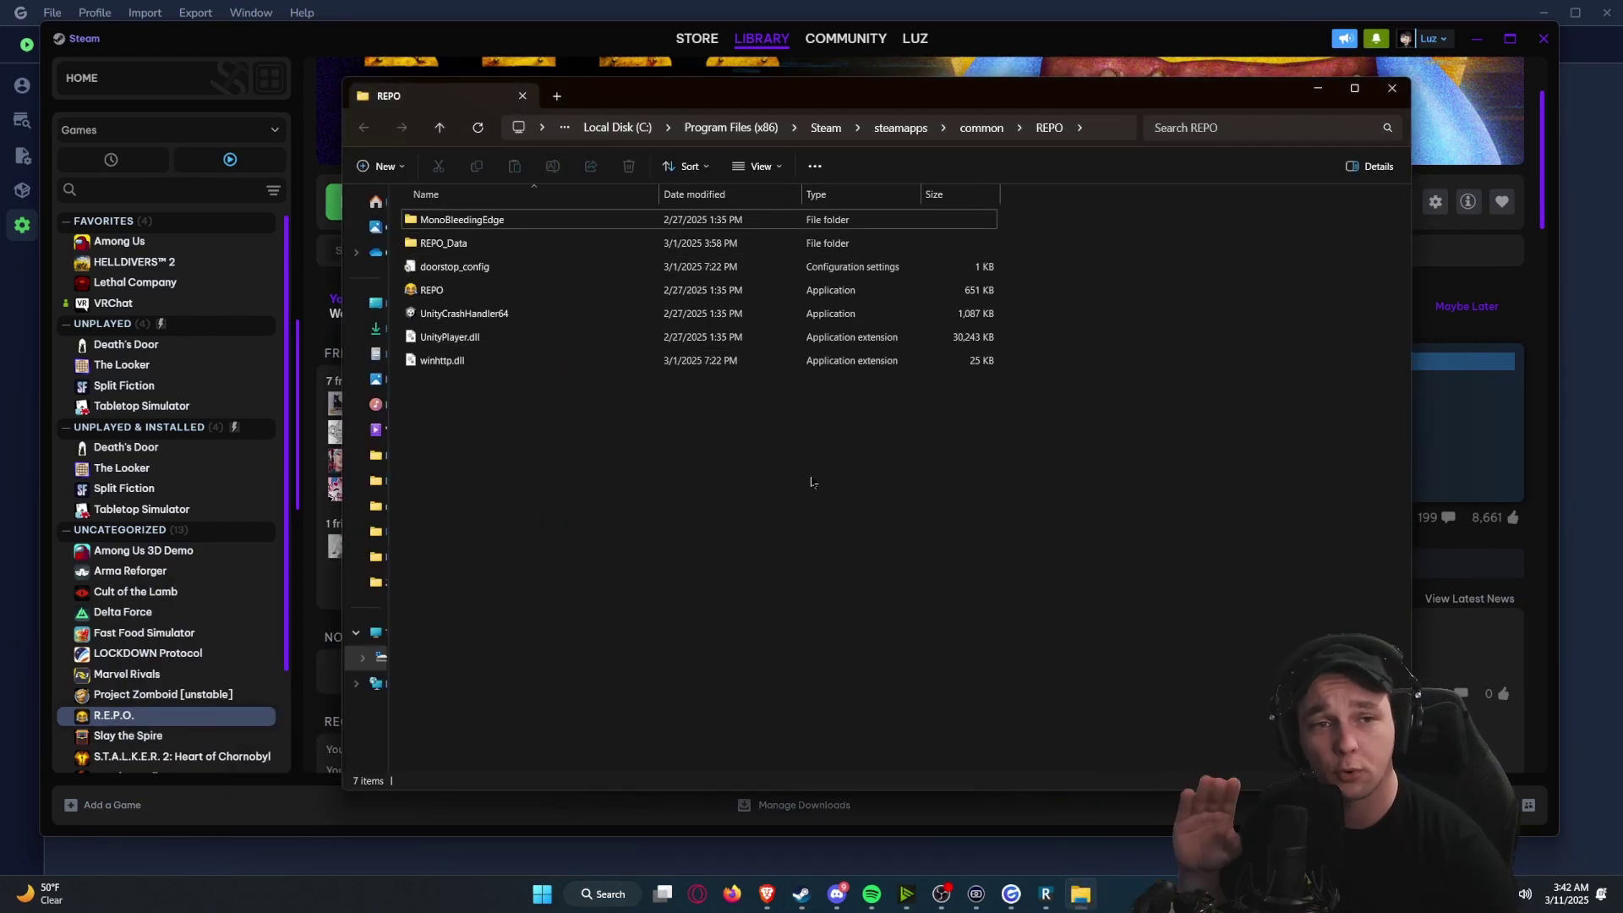
left_click(1097, 129)
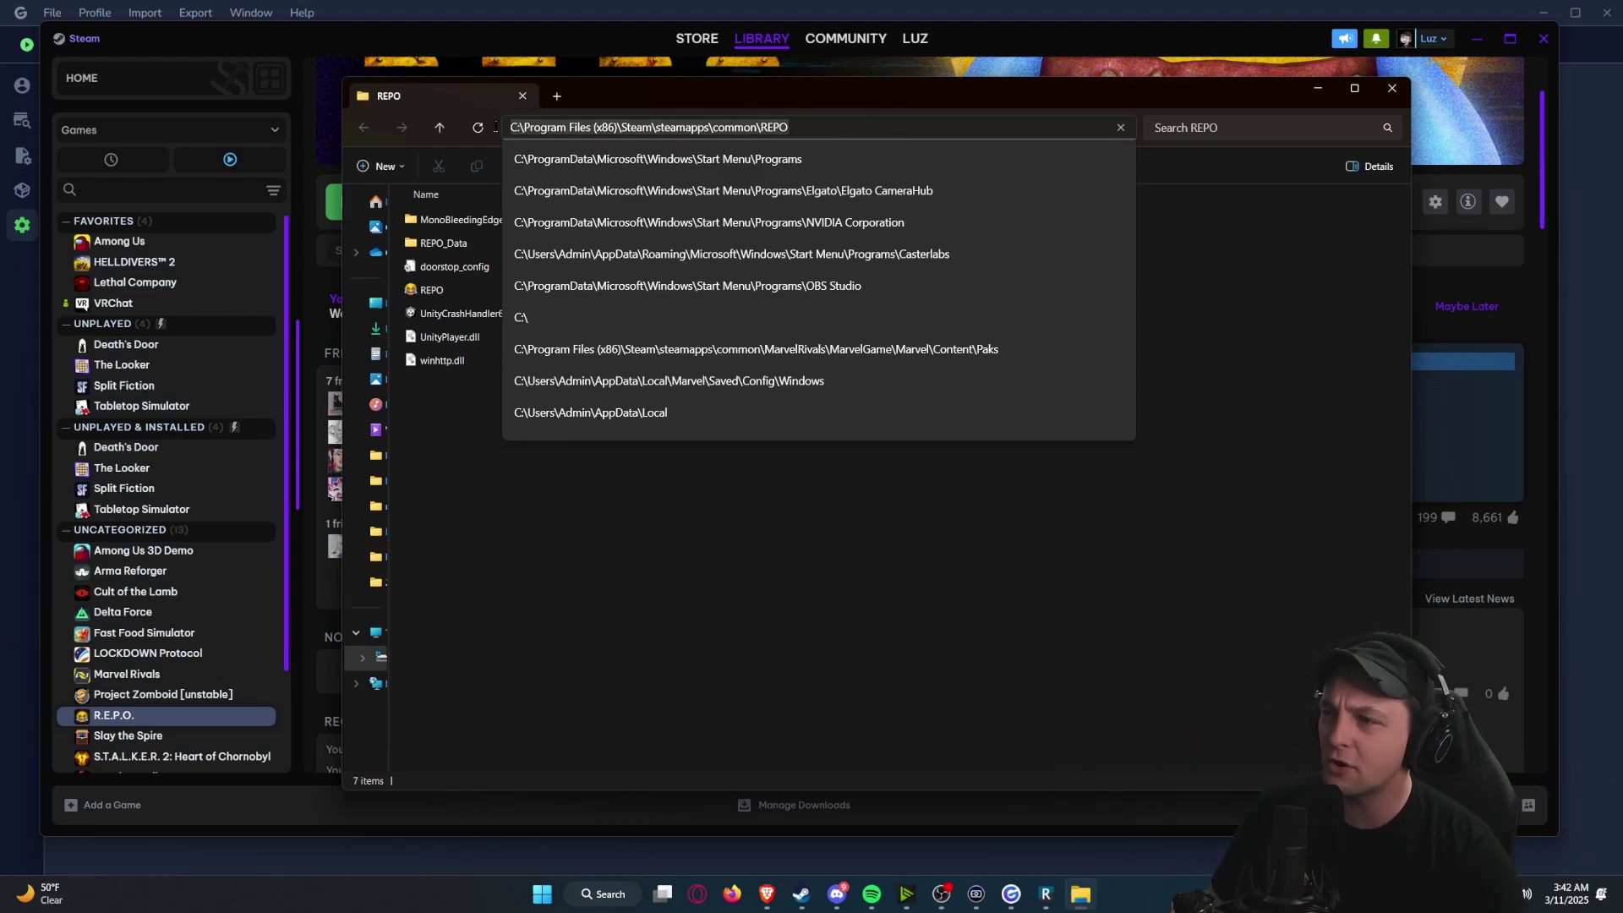
right_click(542, 124)
left_click(592, 163)
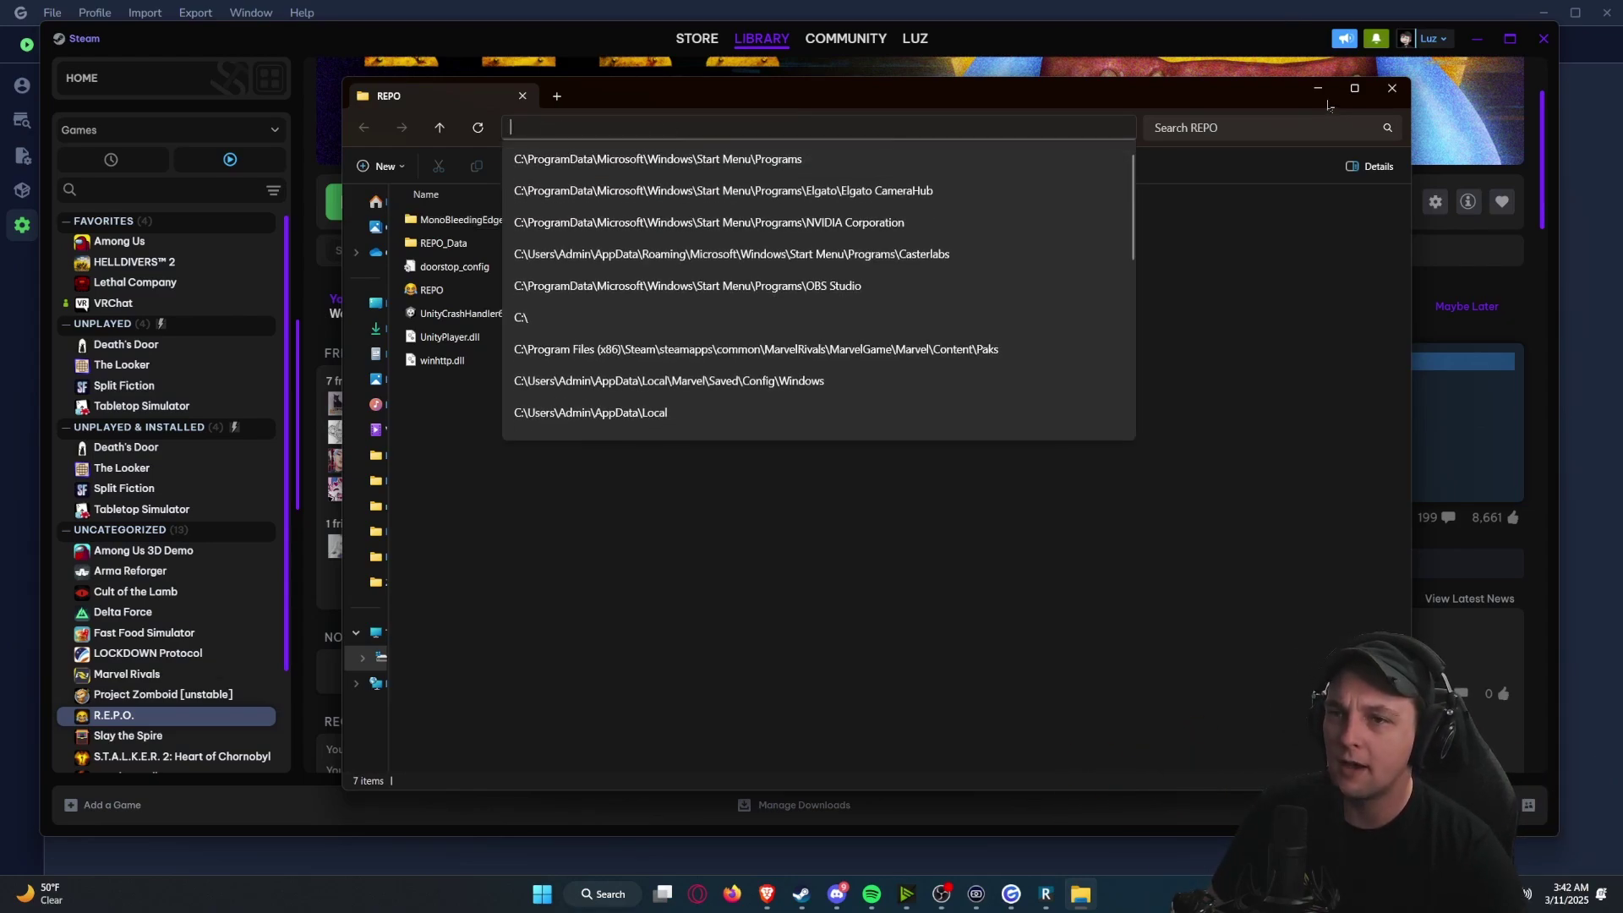
Step: Leave the file browser and minimise the Steam library and R.E.P.O. properties windows to return to Gale's settings
key("alt+Tab")
left_click(1478, 40)
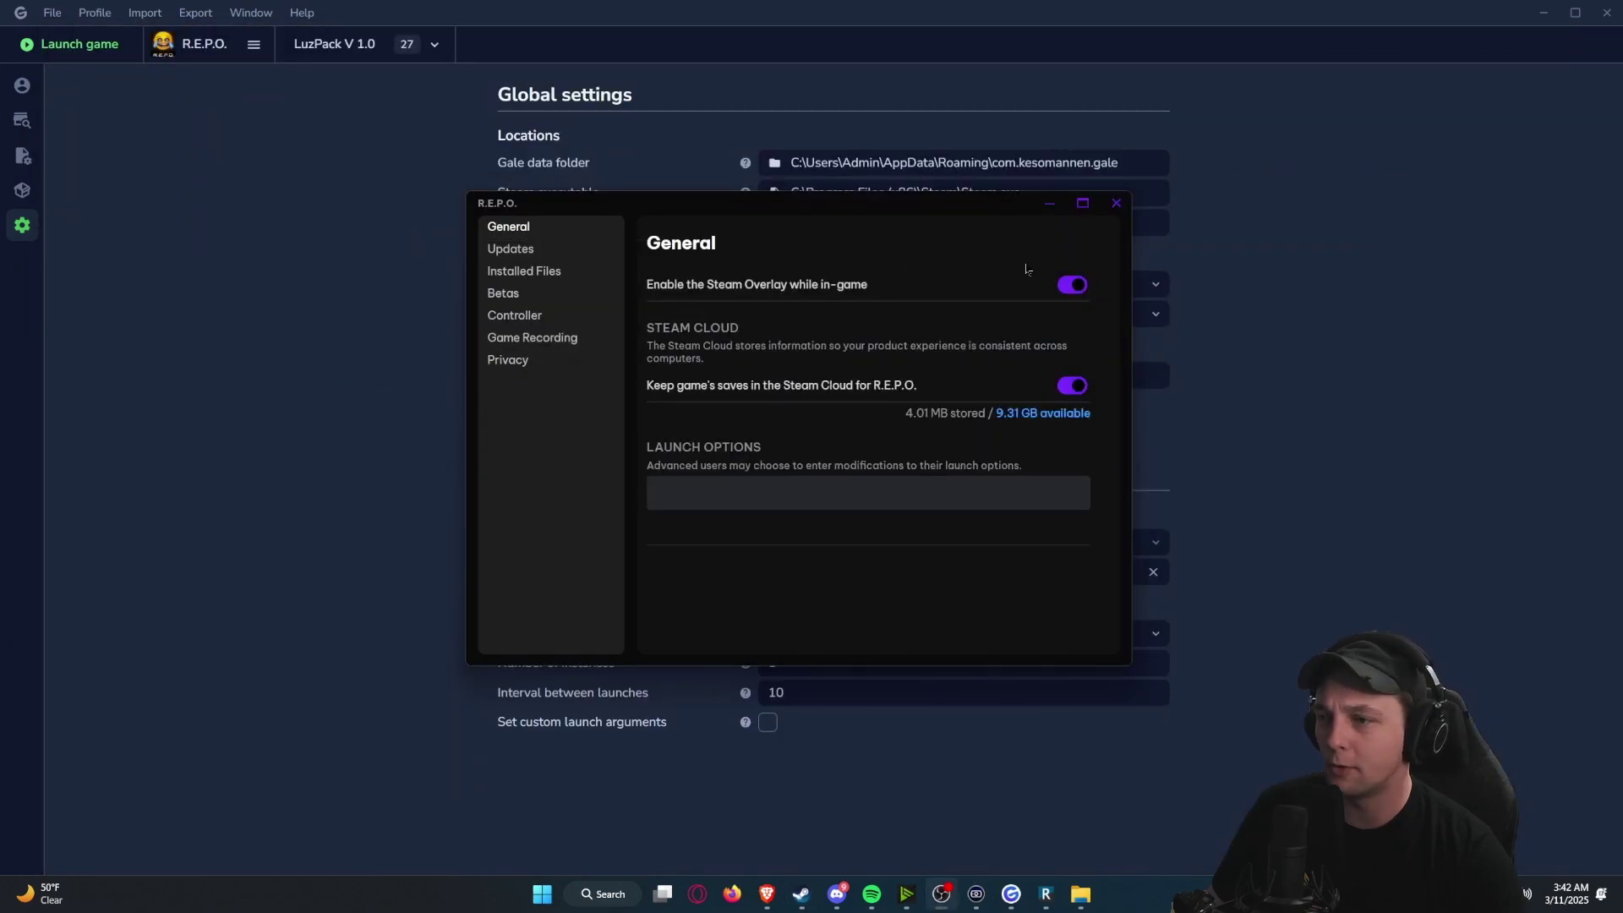
left_click(1049, 204)
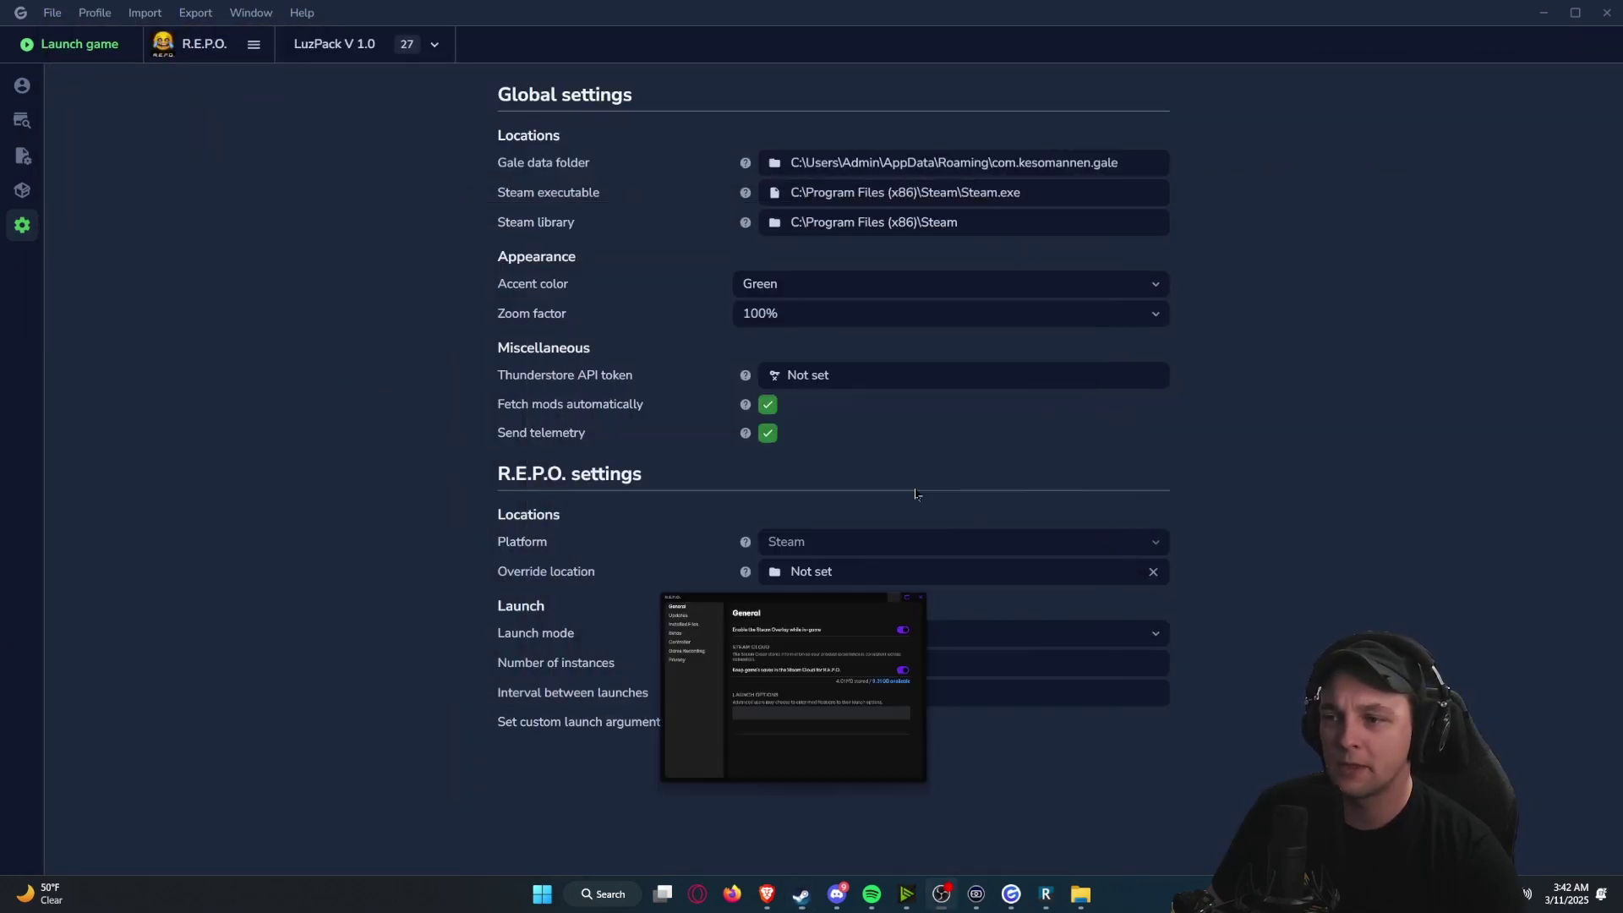
Step: Browse to C:\Program Files (x86)\Steam\steamapps\common\REPO for R.E.P.O.'s override location, and cancel the folder selection
left_click(844, 571)
left_click(749, 422)
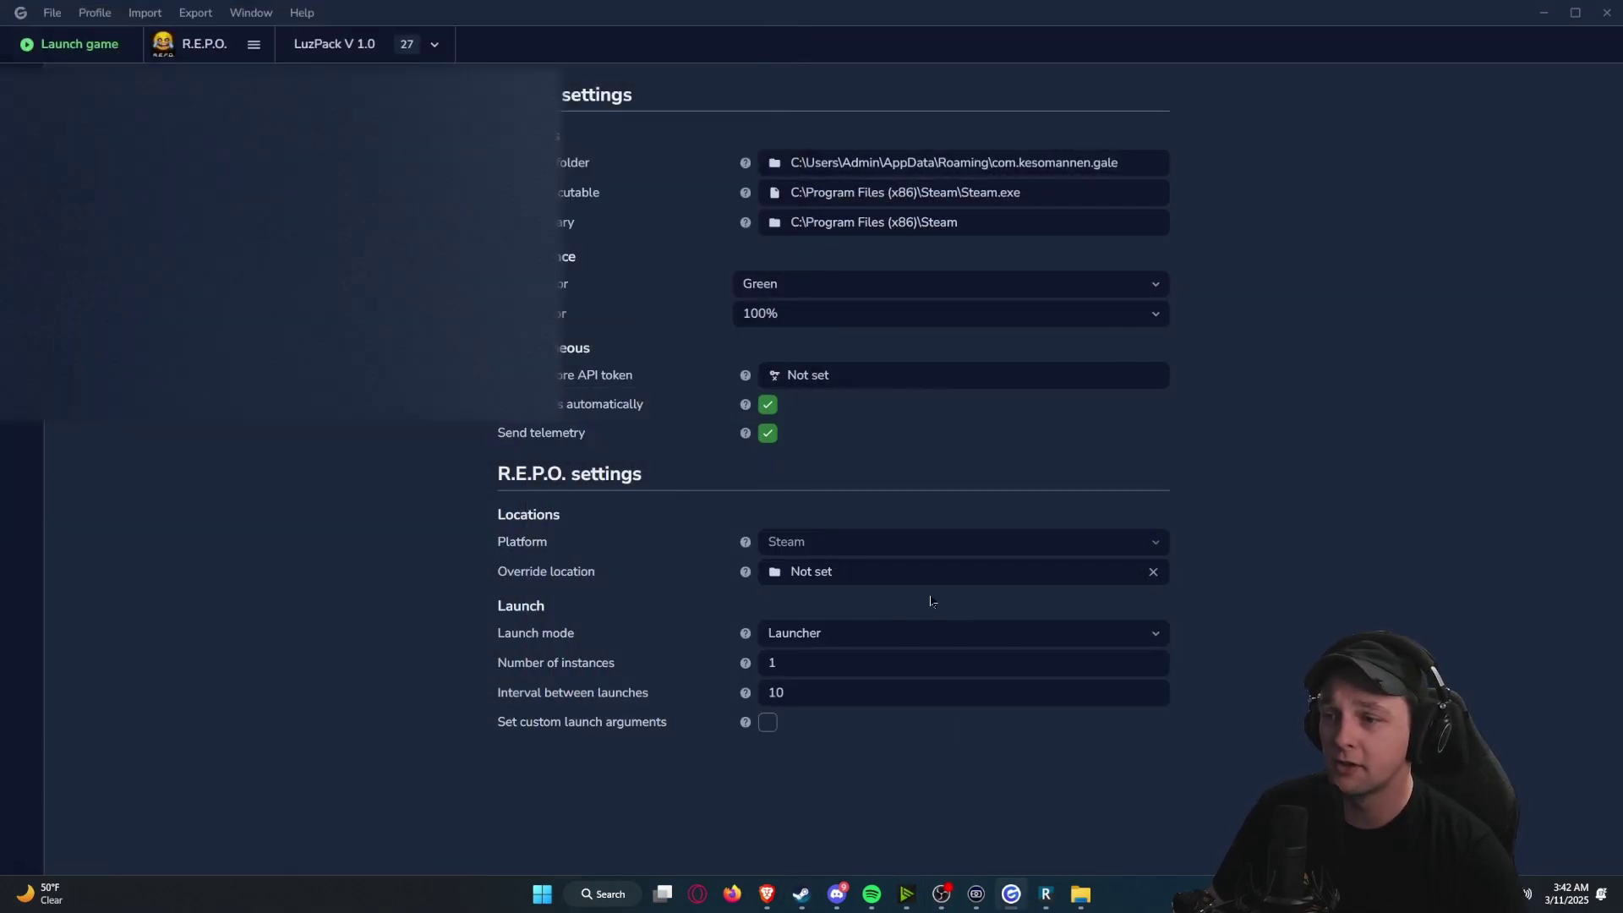
left_click(314, 48)
type("C:\\Program Files (x86)\\Steam\\steamapps\\common\\REPO")
key("Return")
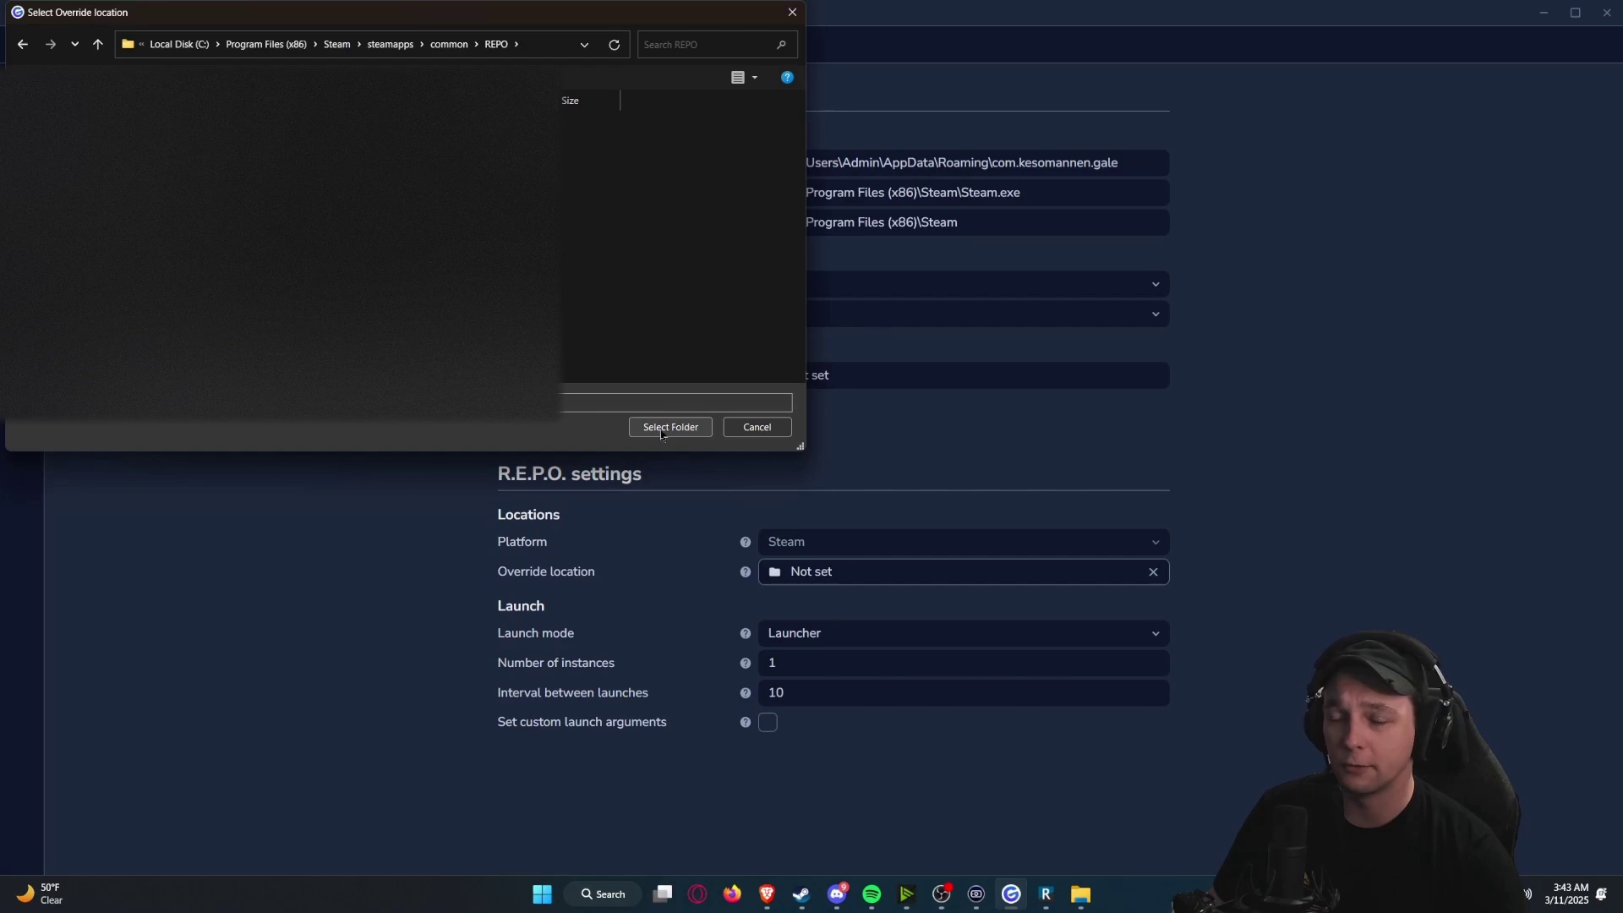
left_click(757, 427)
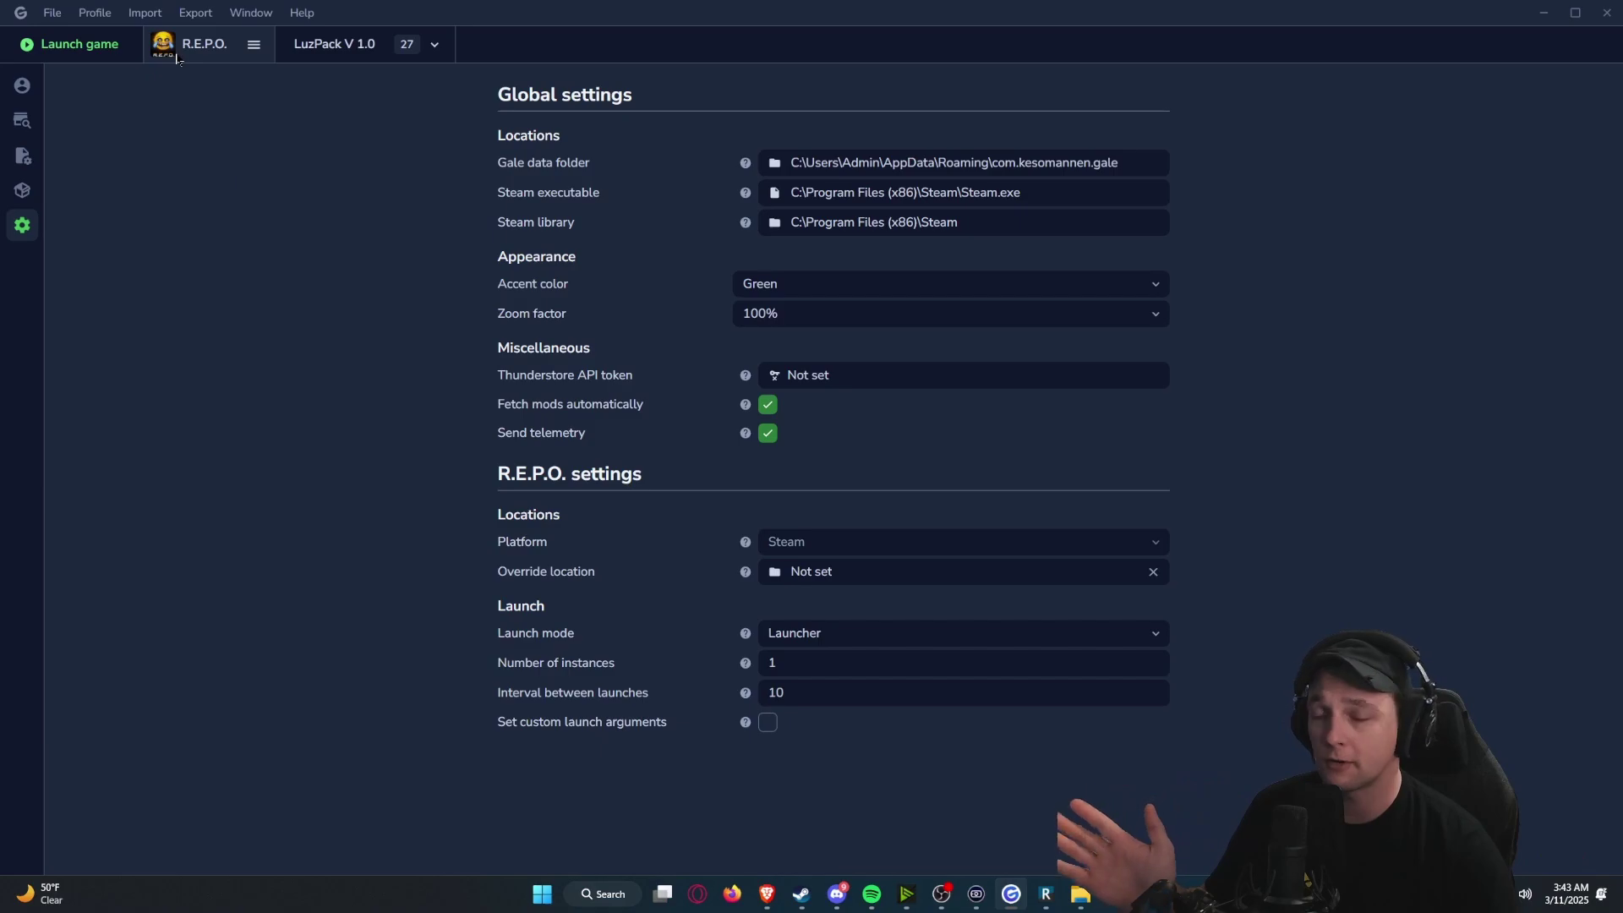
Step: Look through the list of games that can be modded and close it without changing the game
left_click(176, 57)
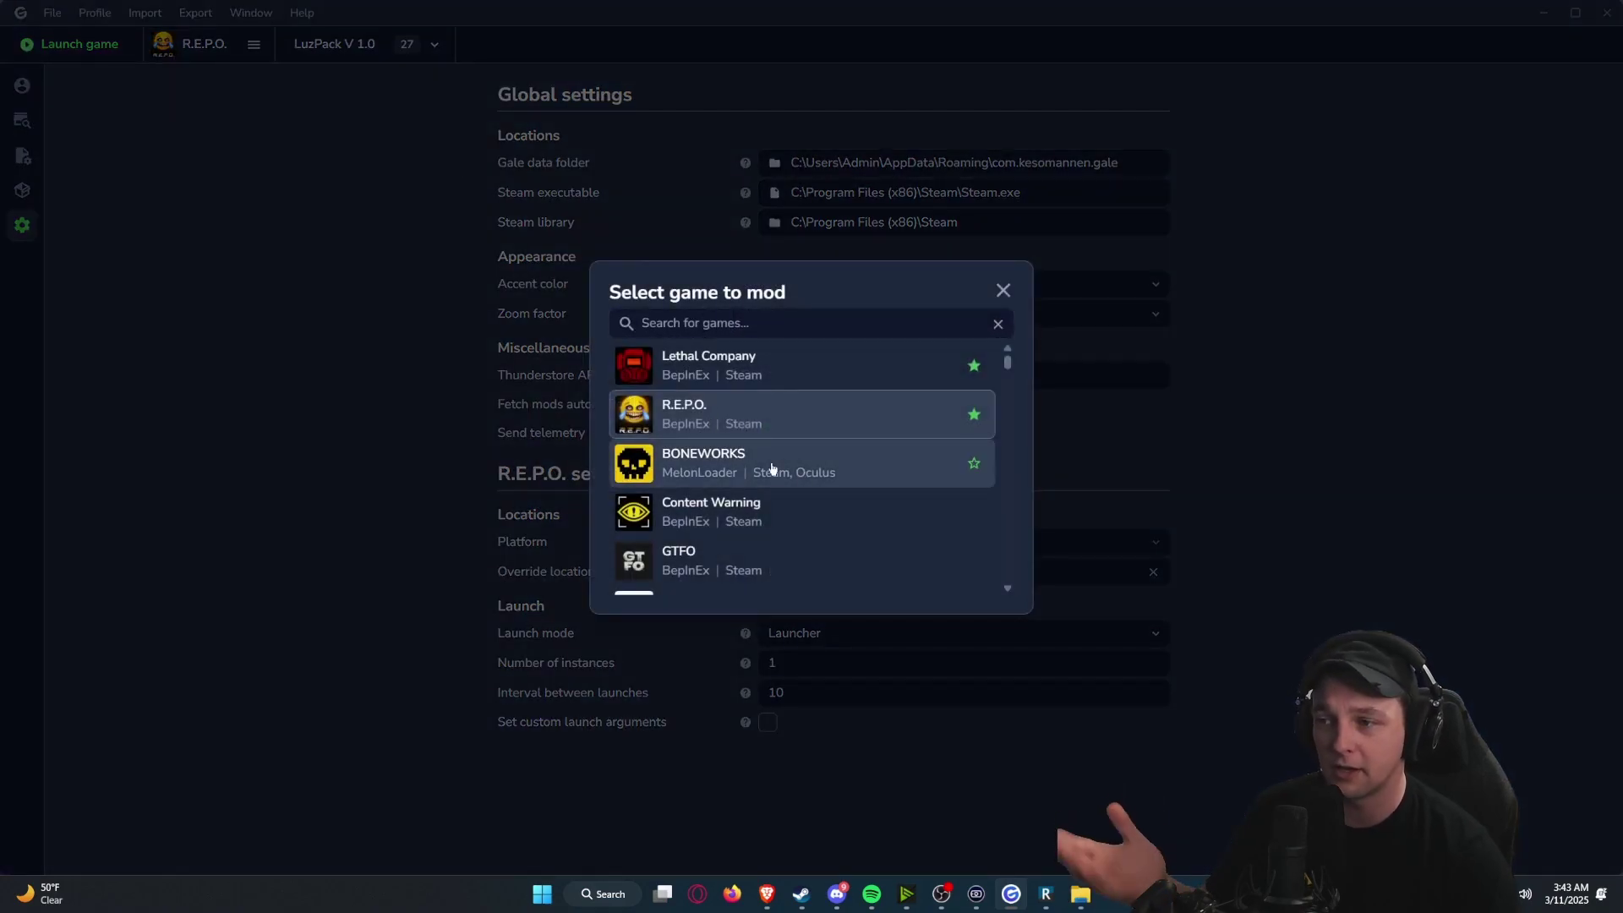
scroll(772, 457, "down", 3)
scroll(874, 464, "down", 2)
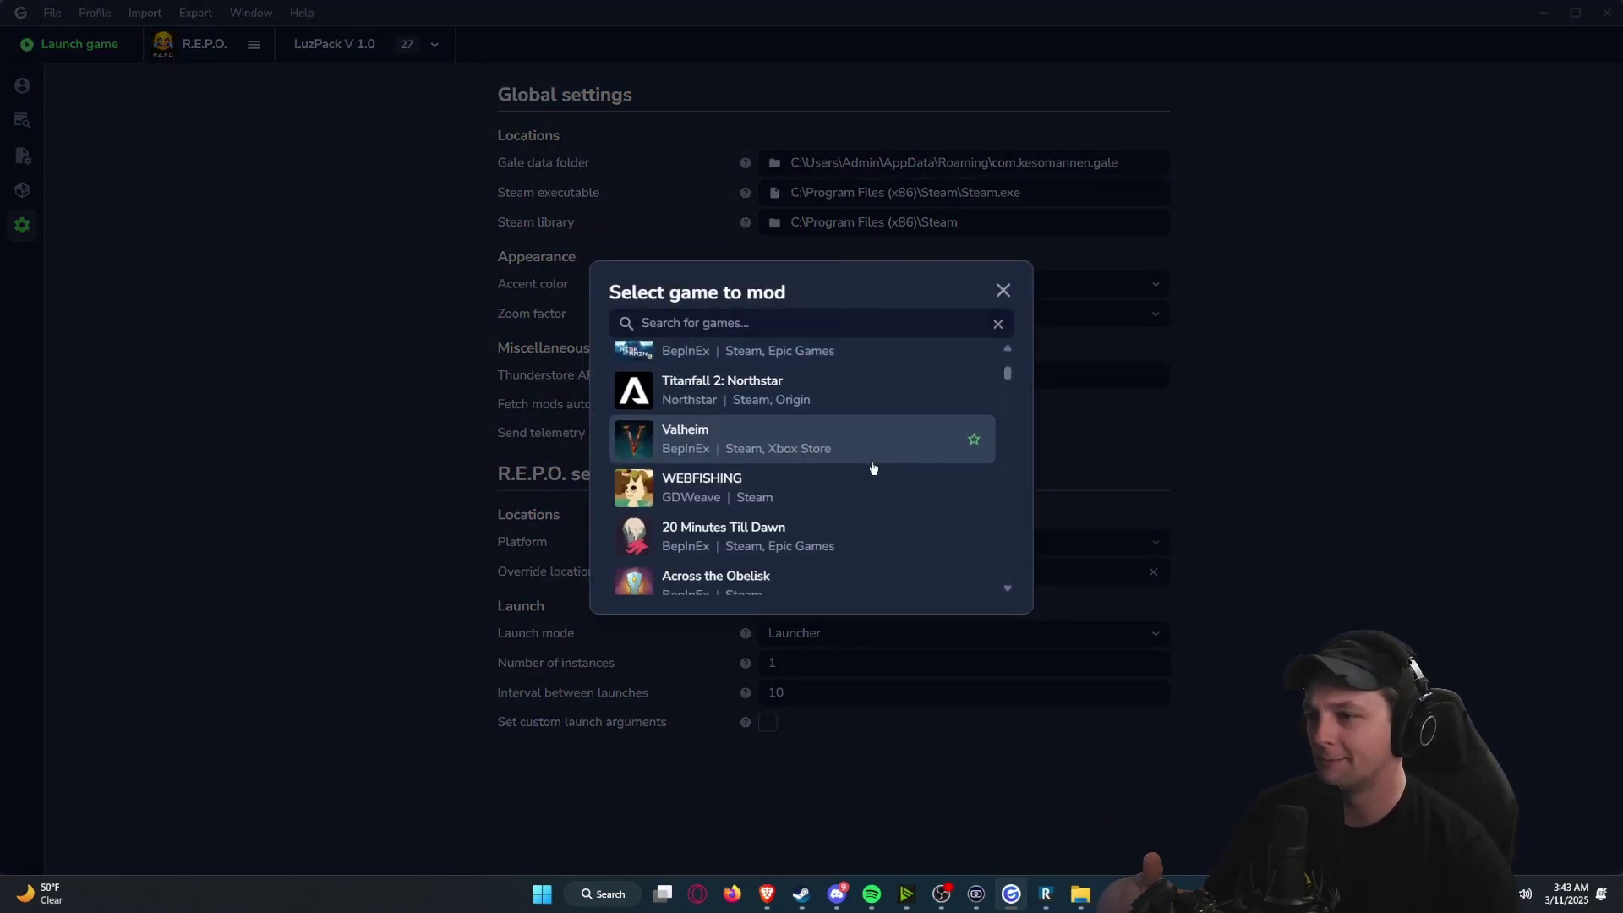
scroll(870, 465, "up", 4)
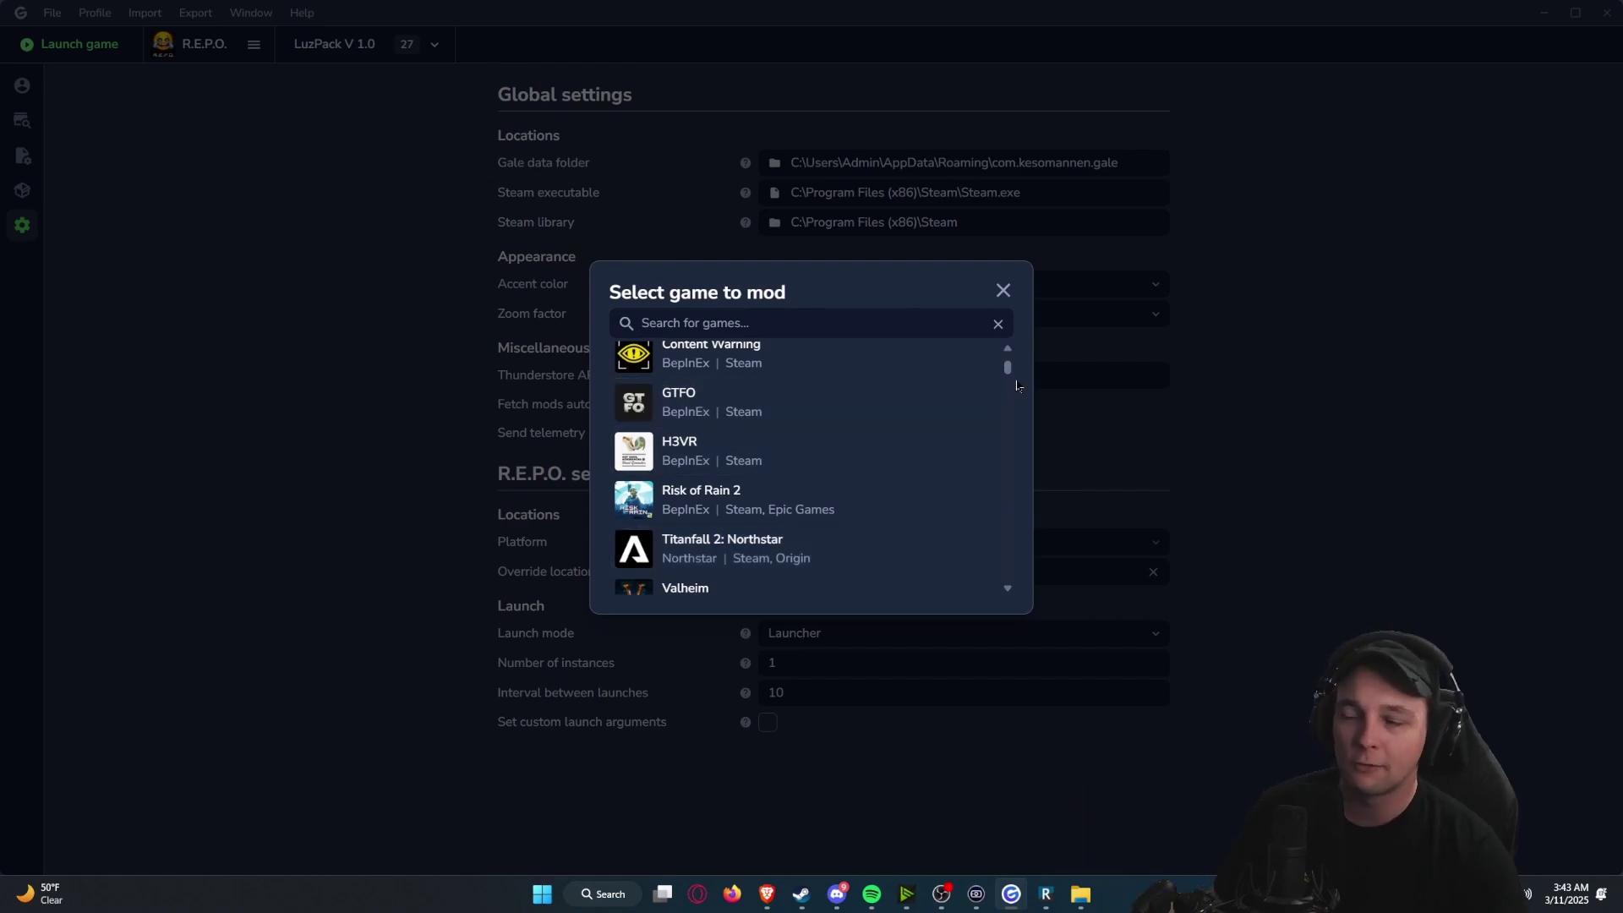
left_click(1001, 293)
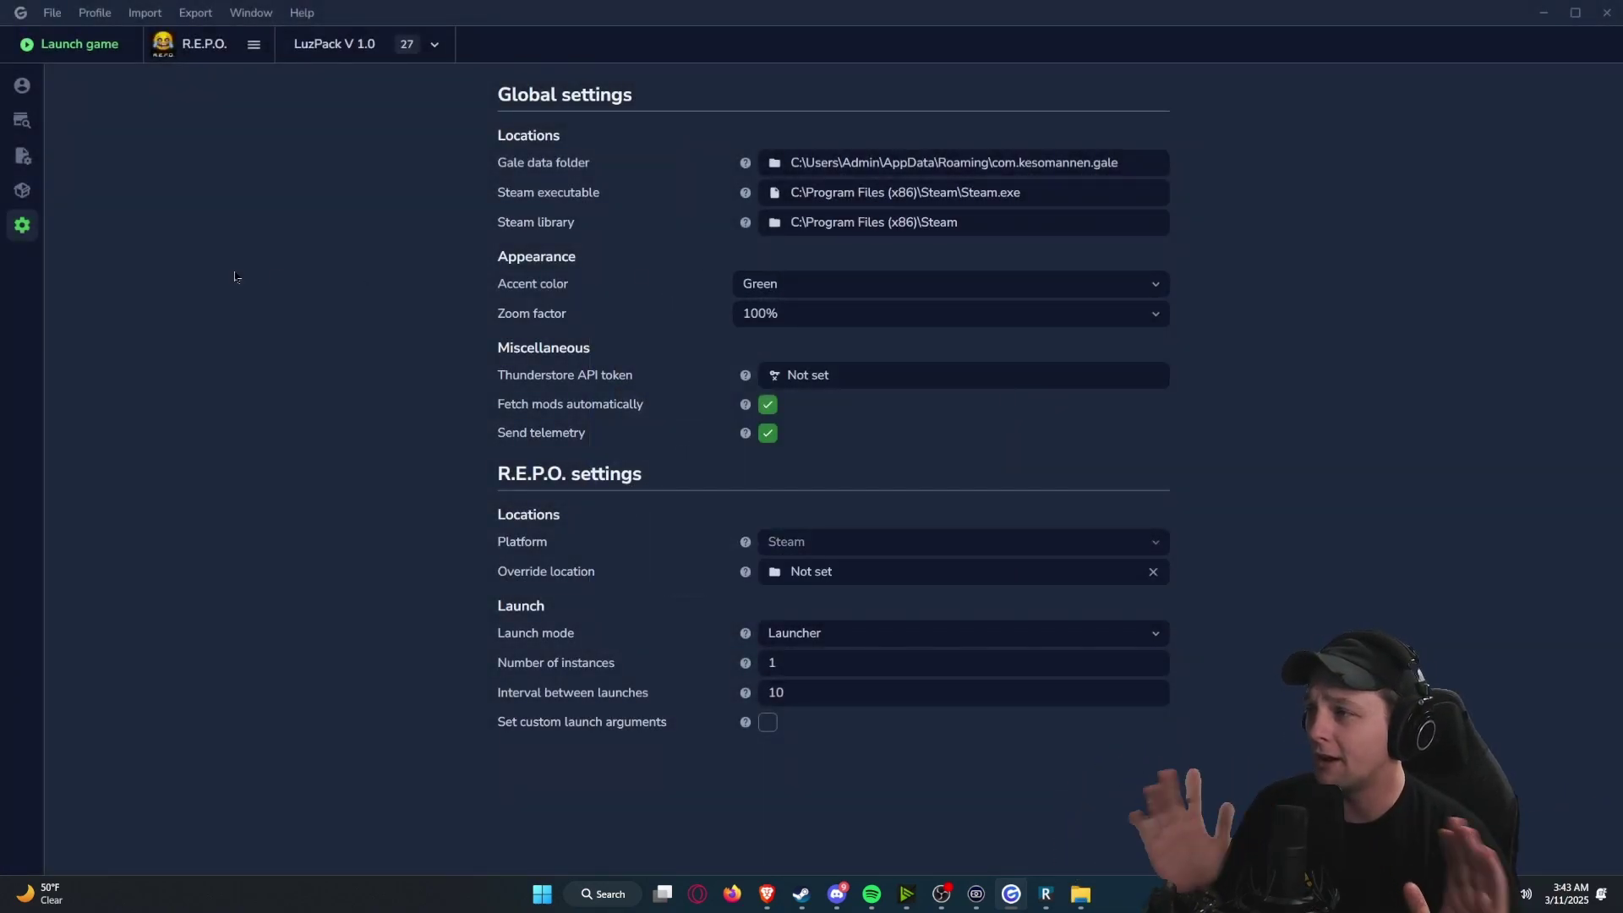
Step: Export the LuzPack V 1.0 profile as a code and check the profile import options
left_click(21, 87)
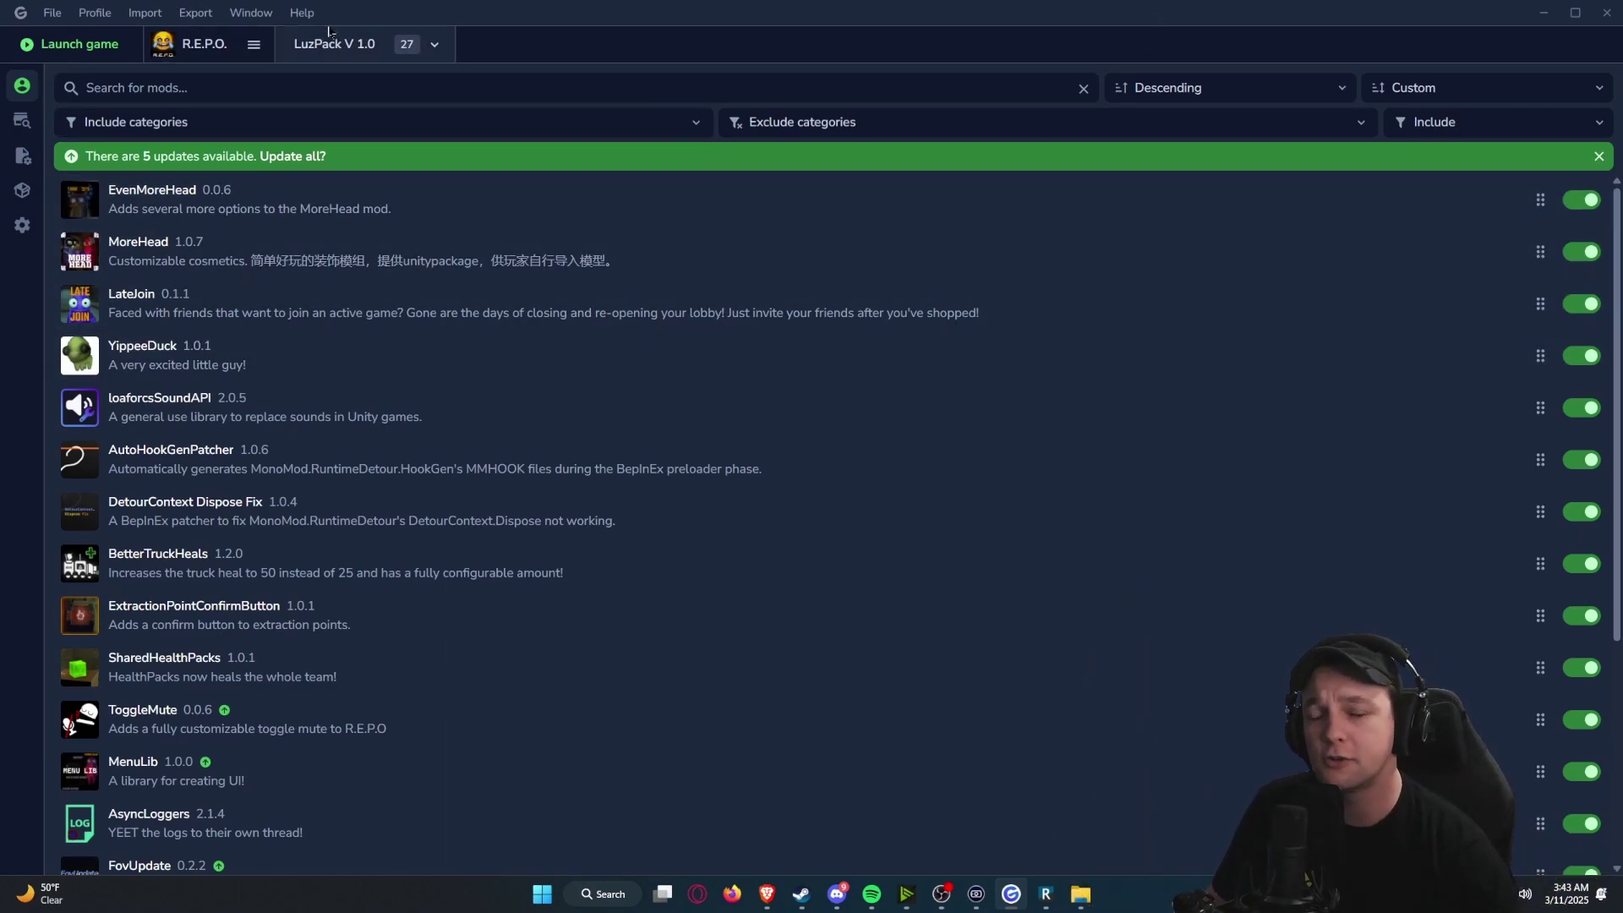
left_click(168, 13)
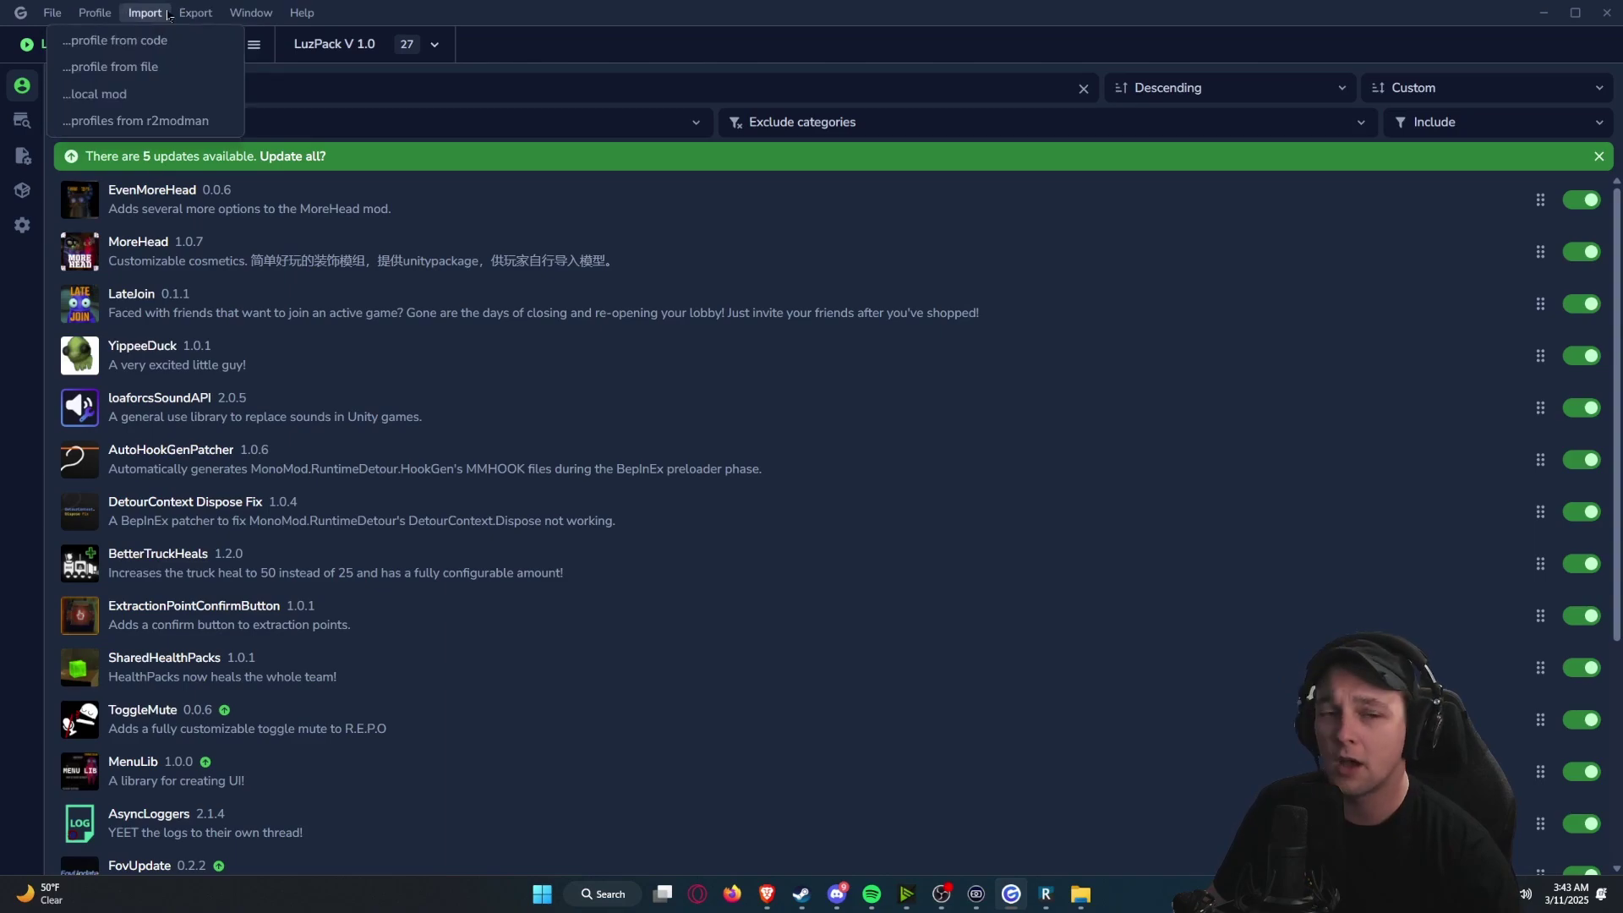
mouse_move(201, 5)
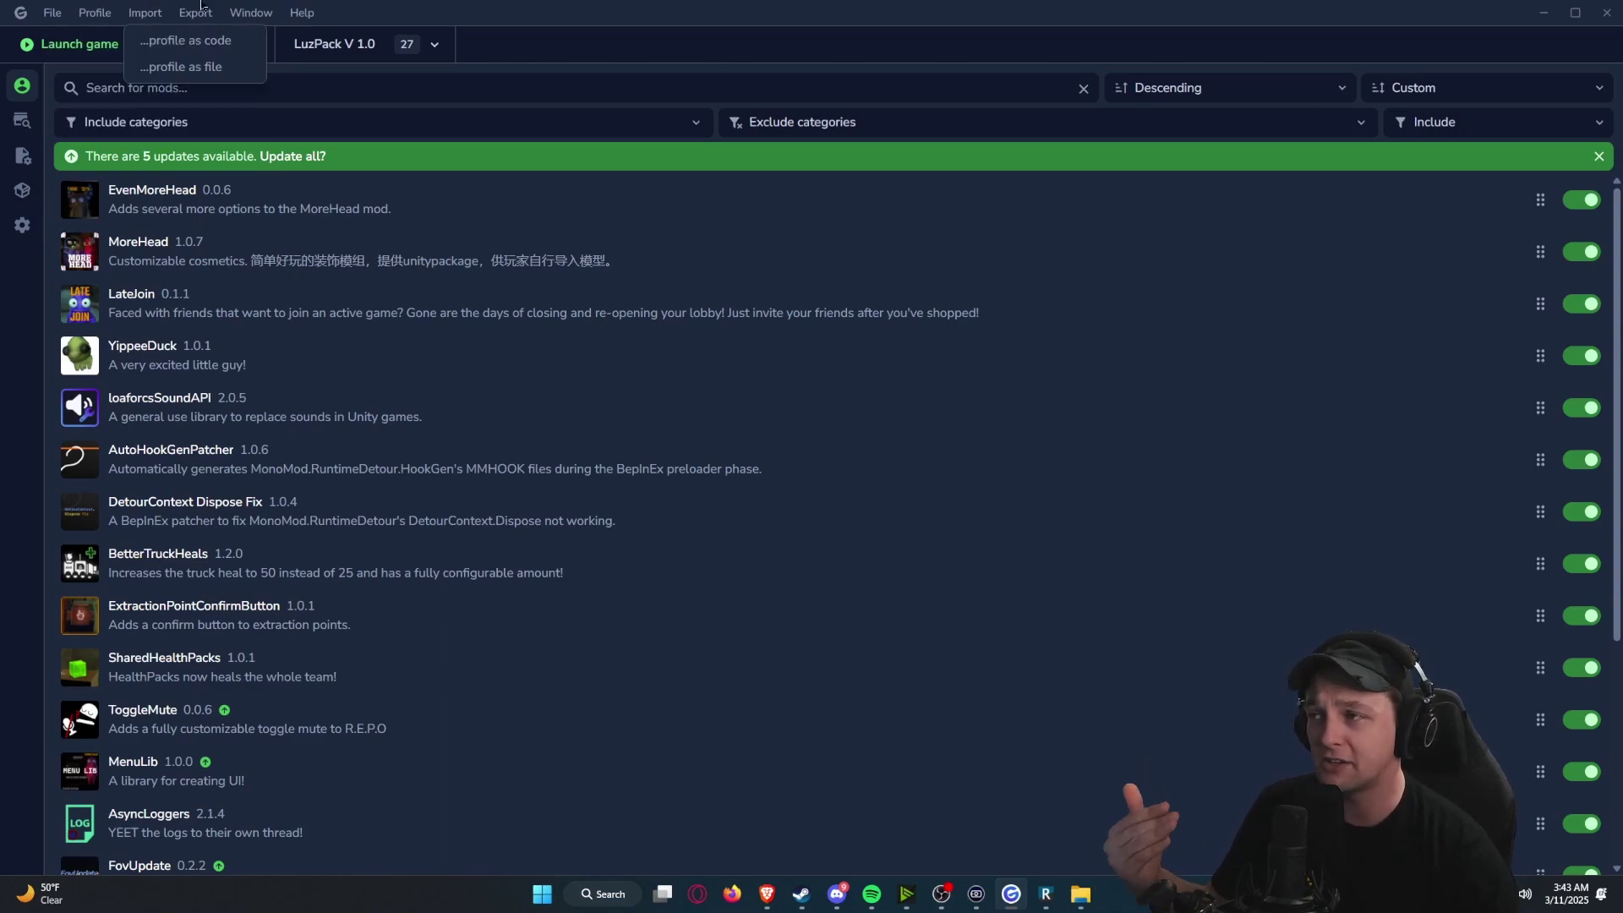
left_click(191, 49)
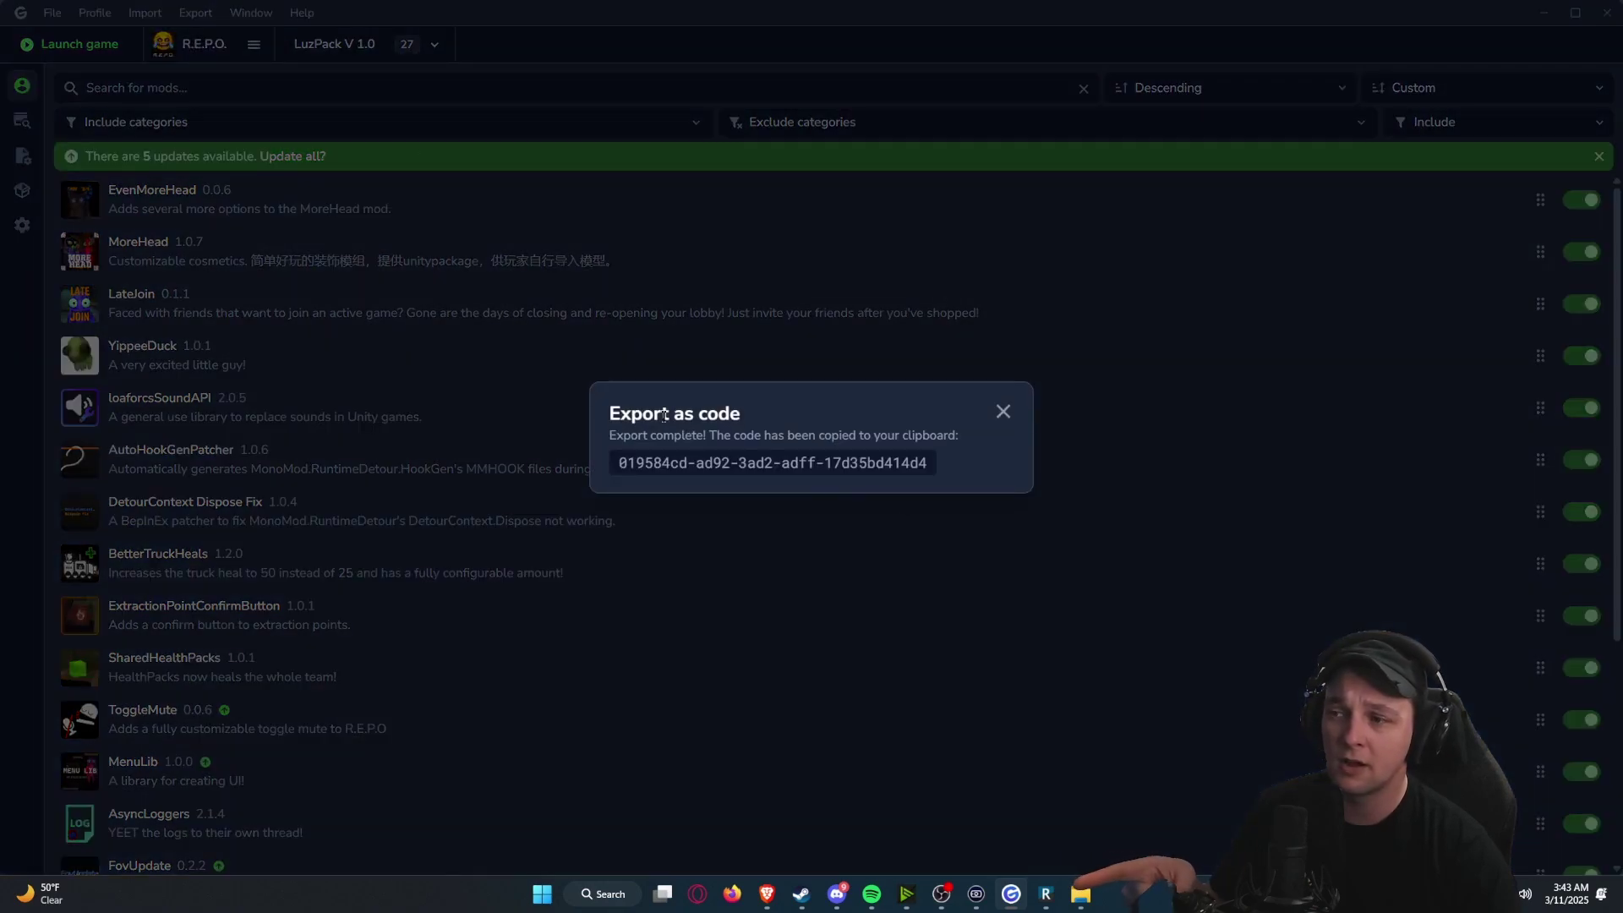
left_click_drag(842, 462, 950, 488)
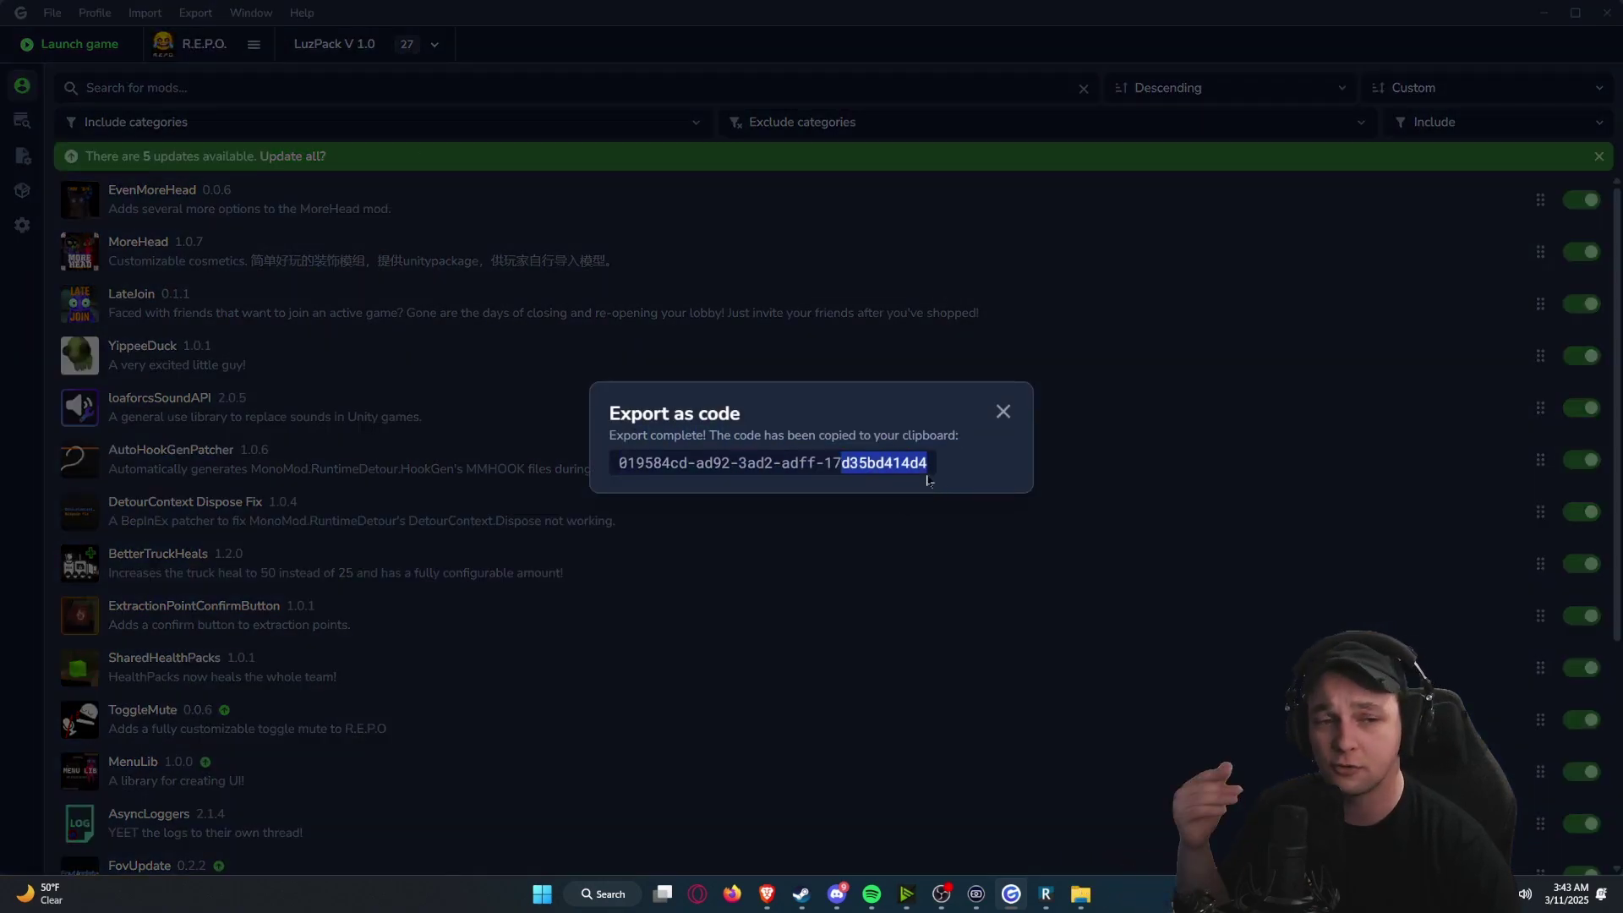
left_click(915, 469)
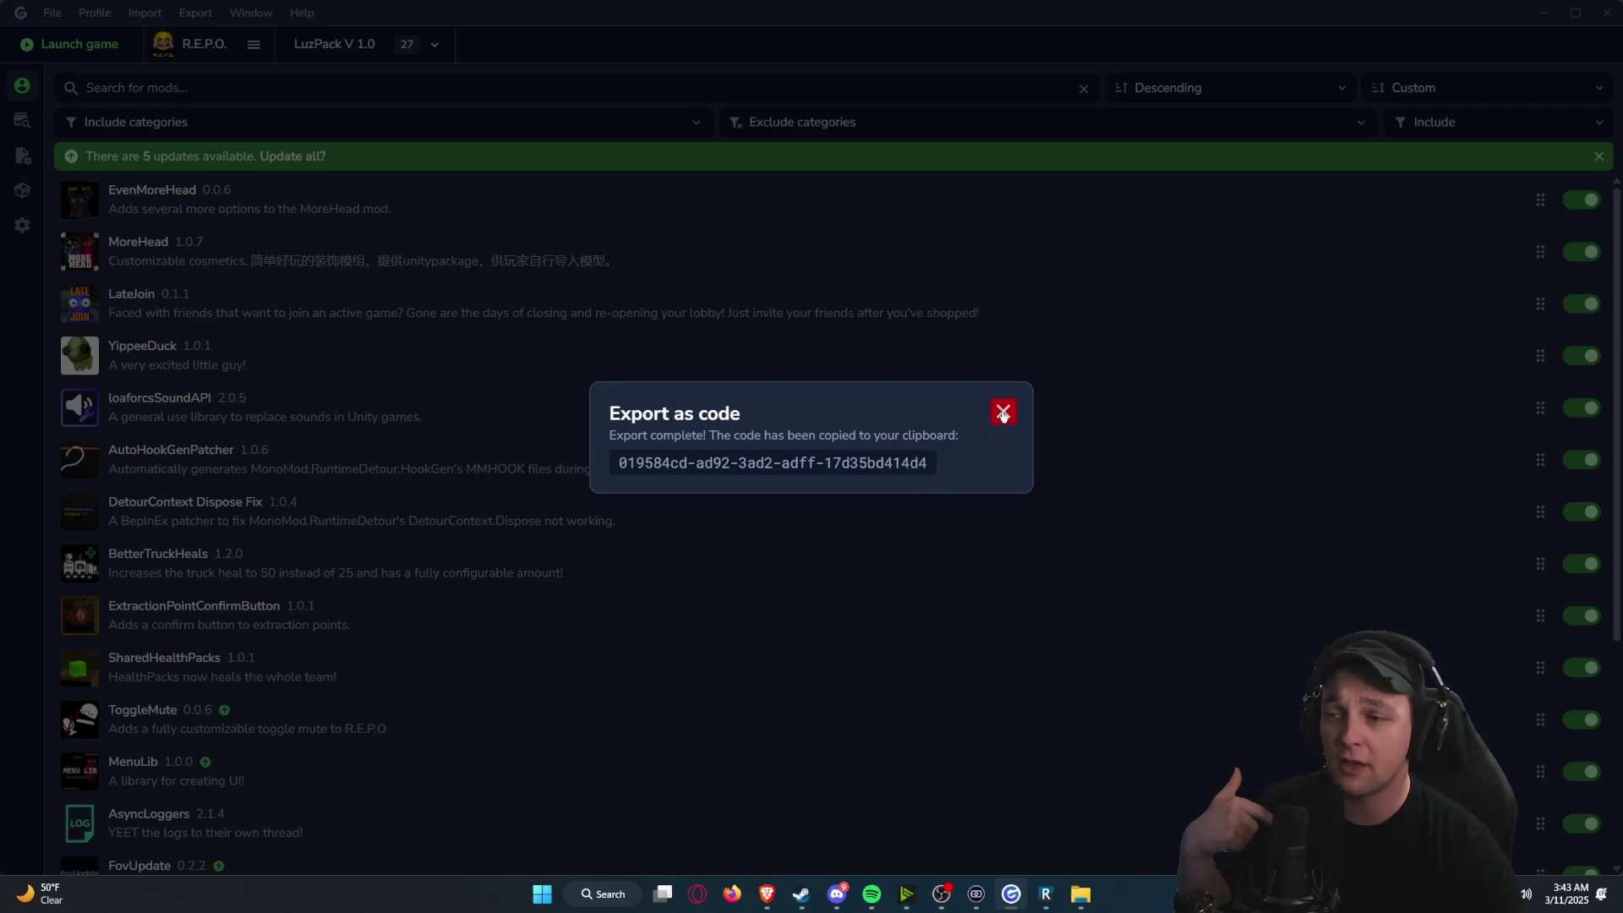
left_click(1004, 413)
left_click(135, 15)
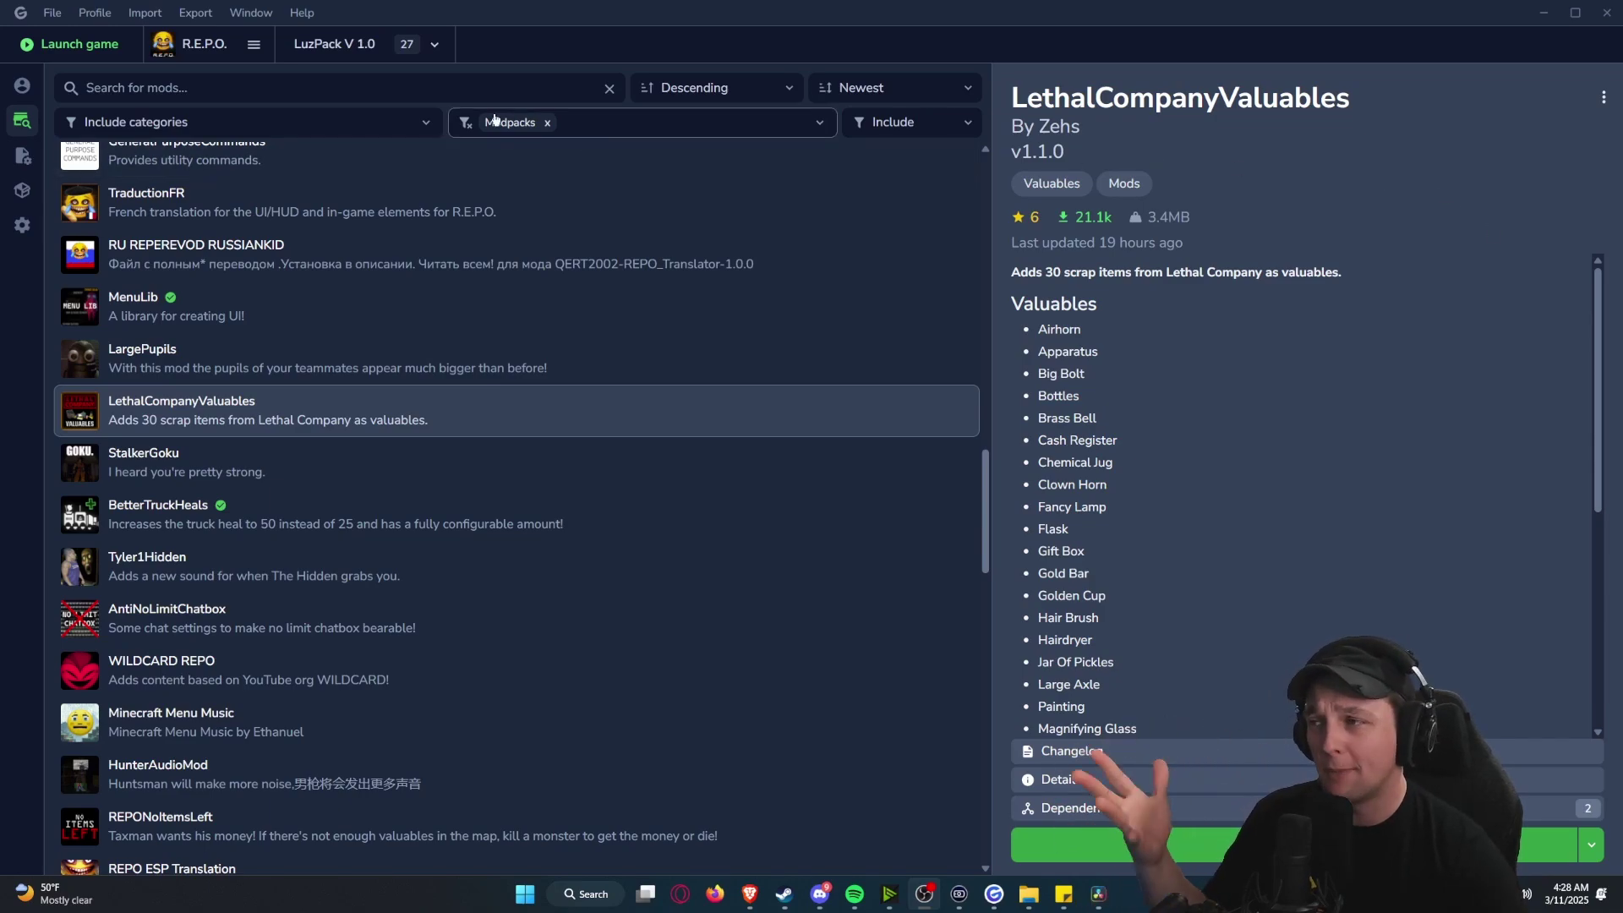
Step: Reselect R.E.P.O. as the game and review the mods installed in LuzPack V 1.0 and the list of profiles
left_click(198, 44)
left_click(766, 404)
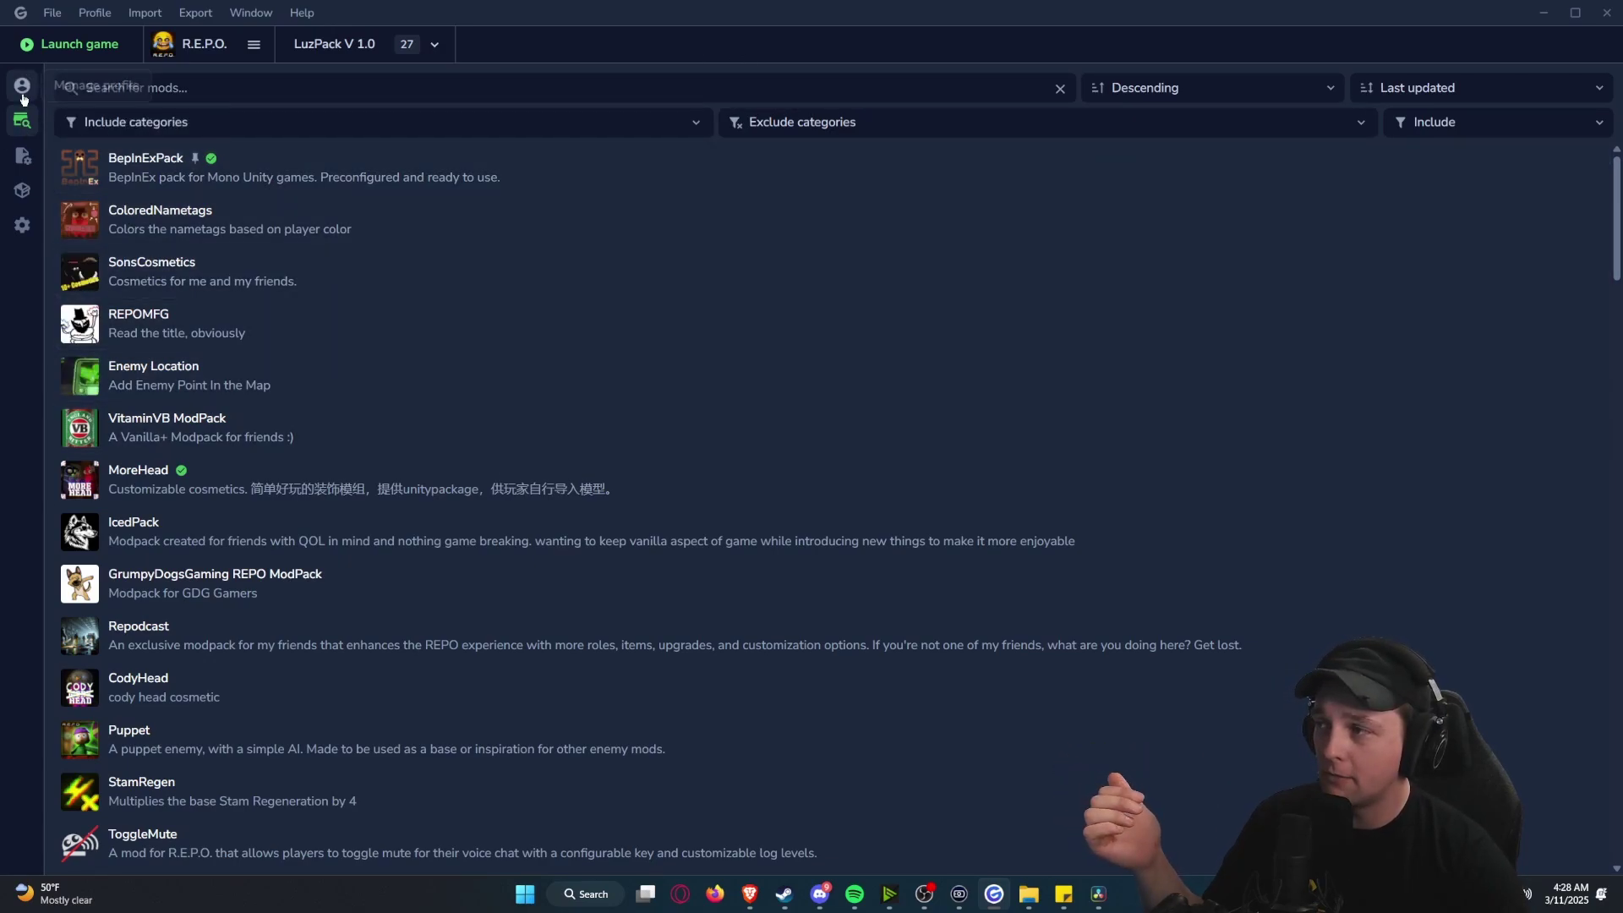
left_click(23, 96)
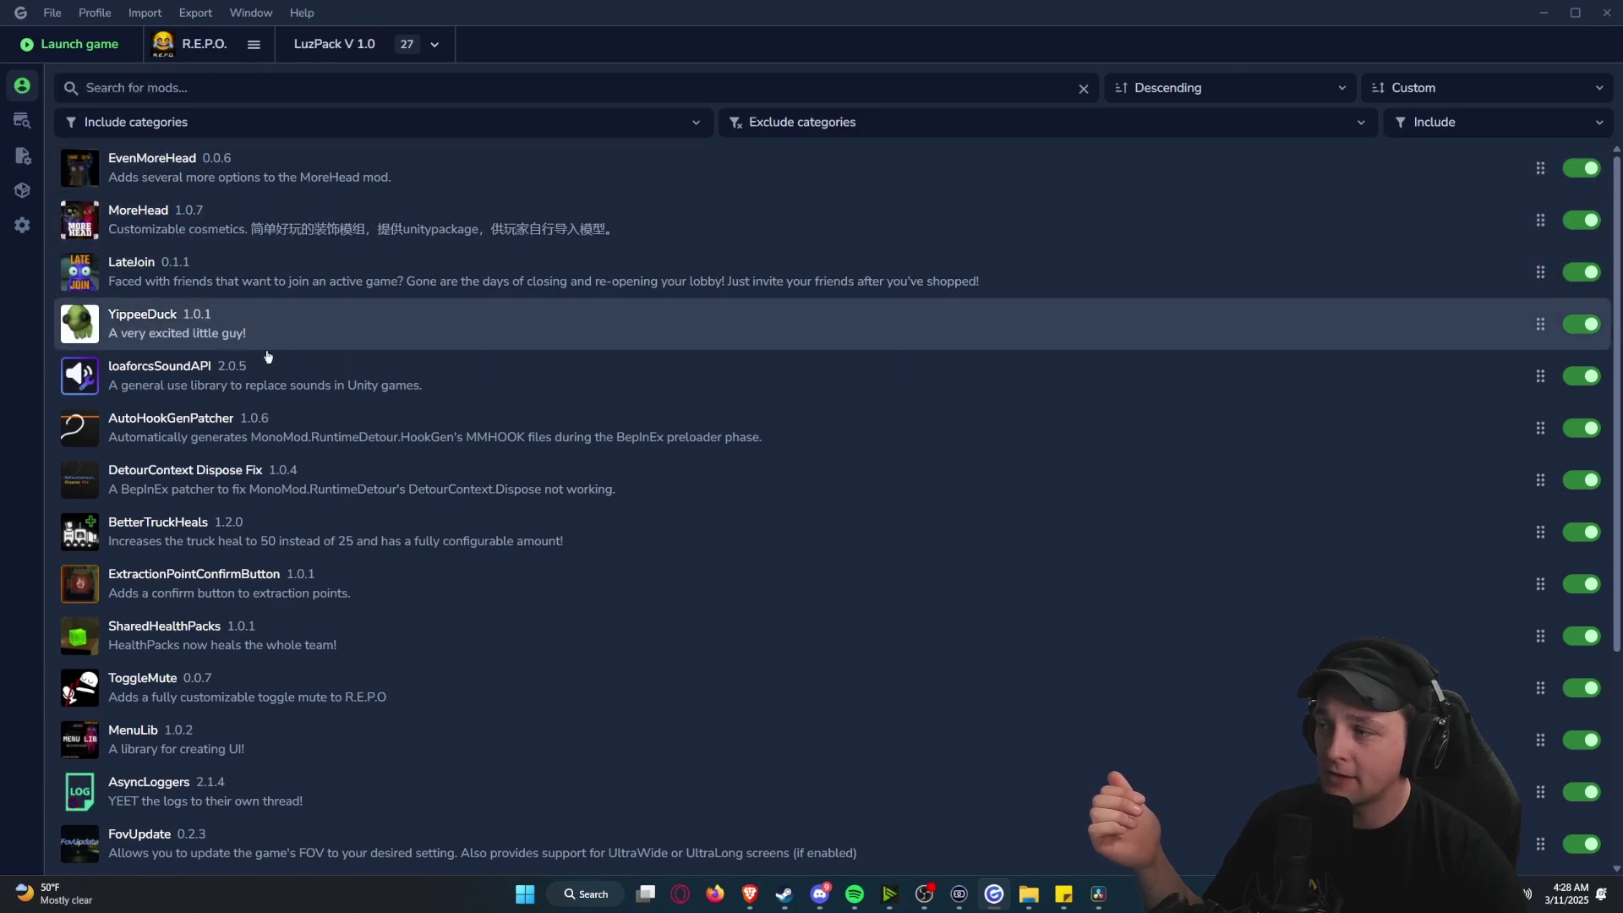
scroll(338, 253, "down", 1)
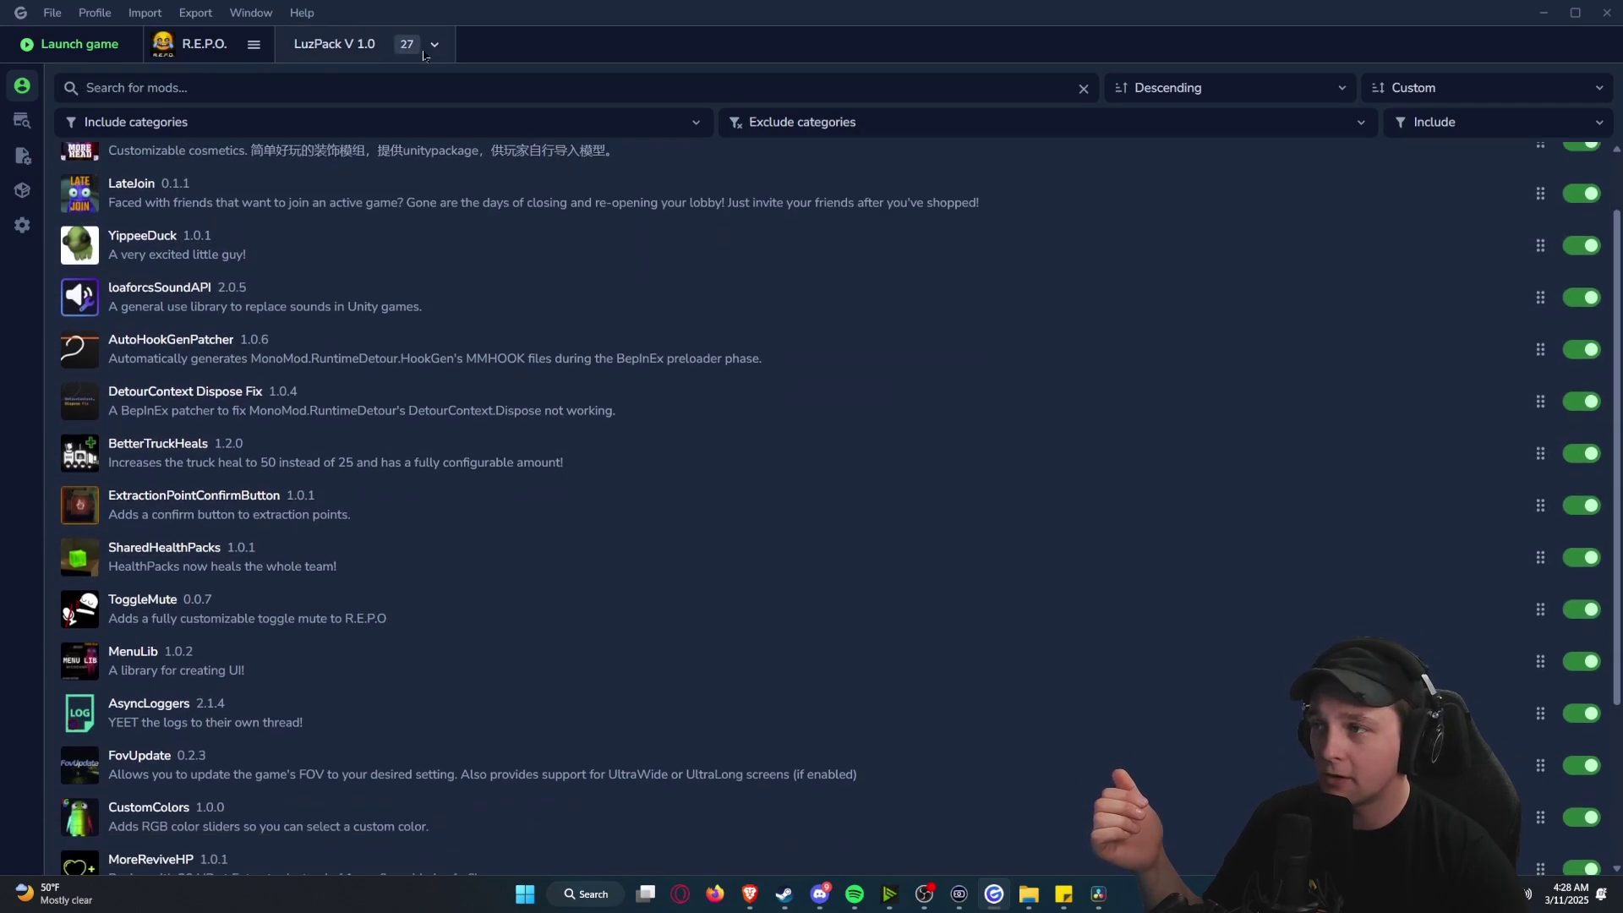
left_click(423, 54)
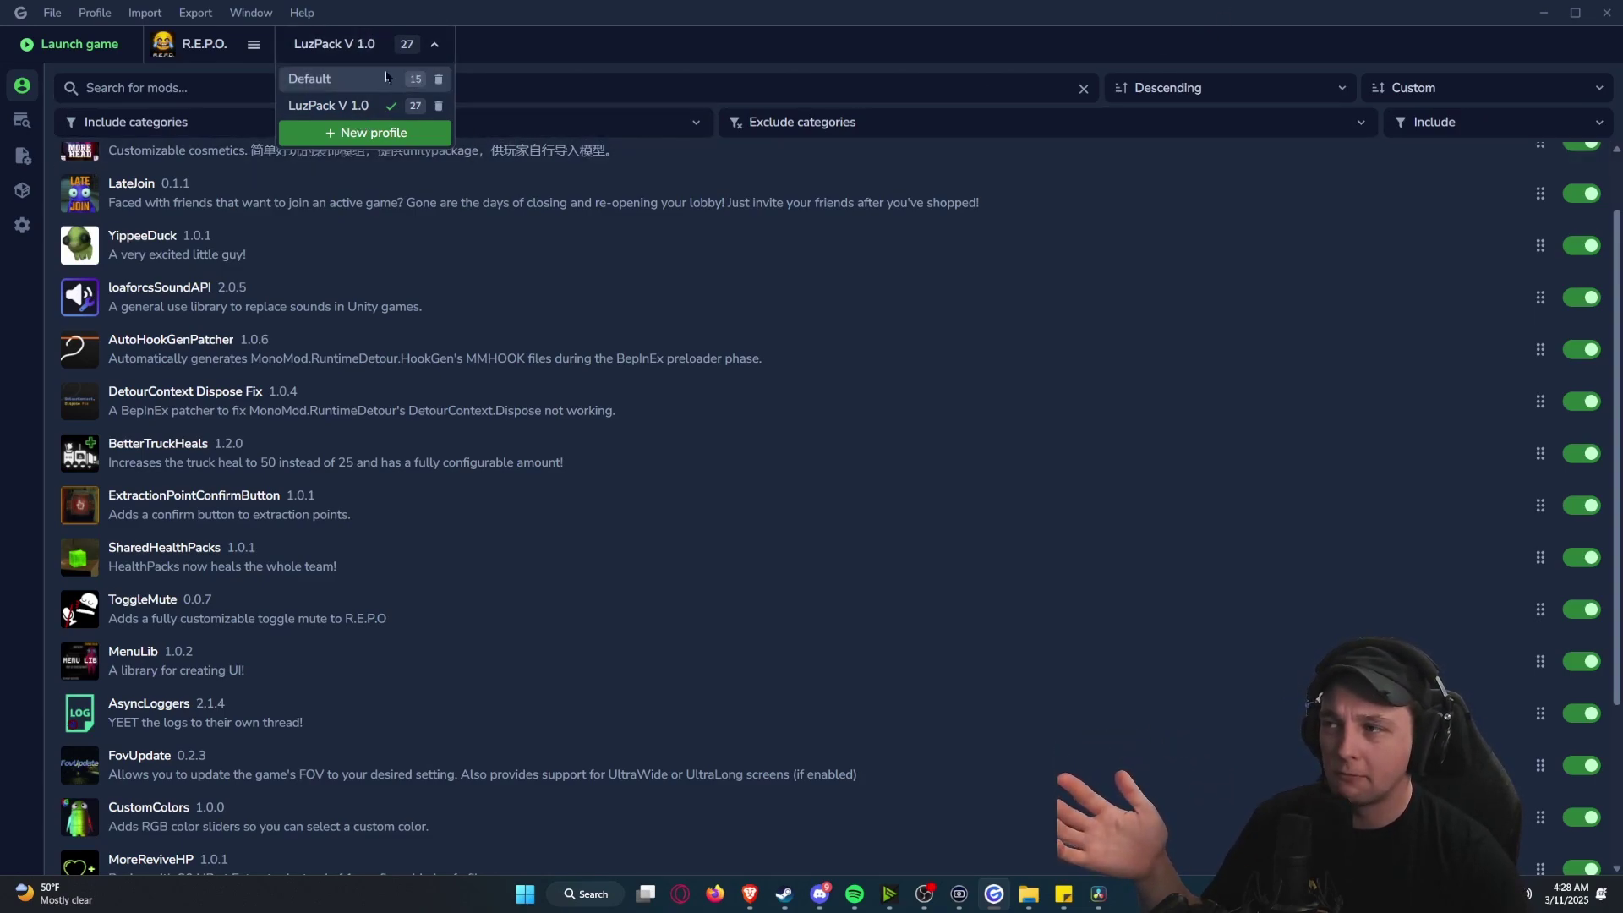
left_click(424, 43)
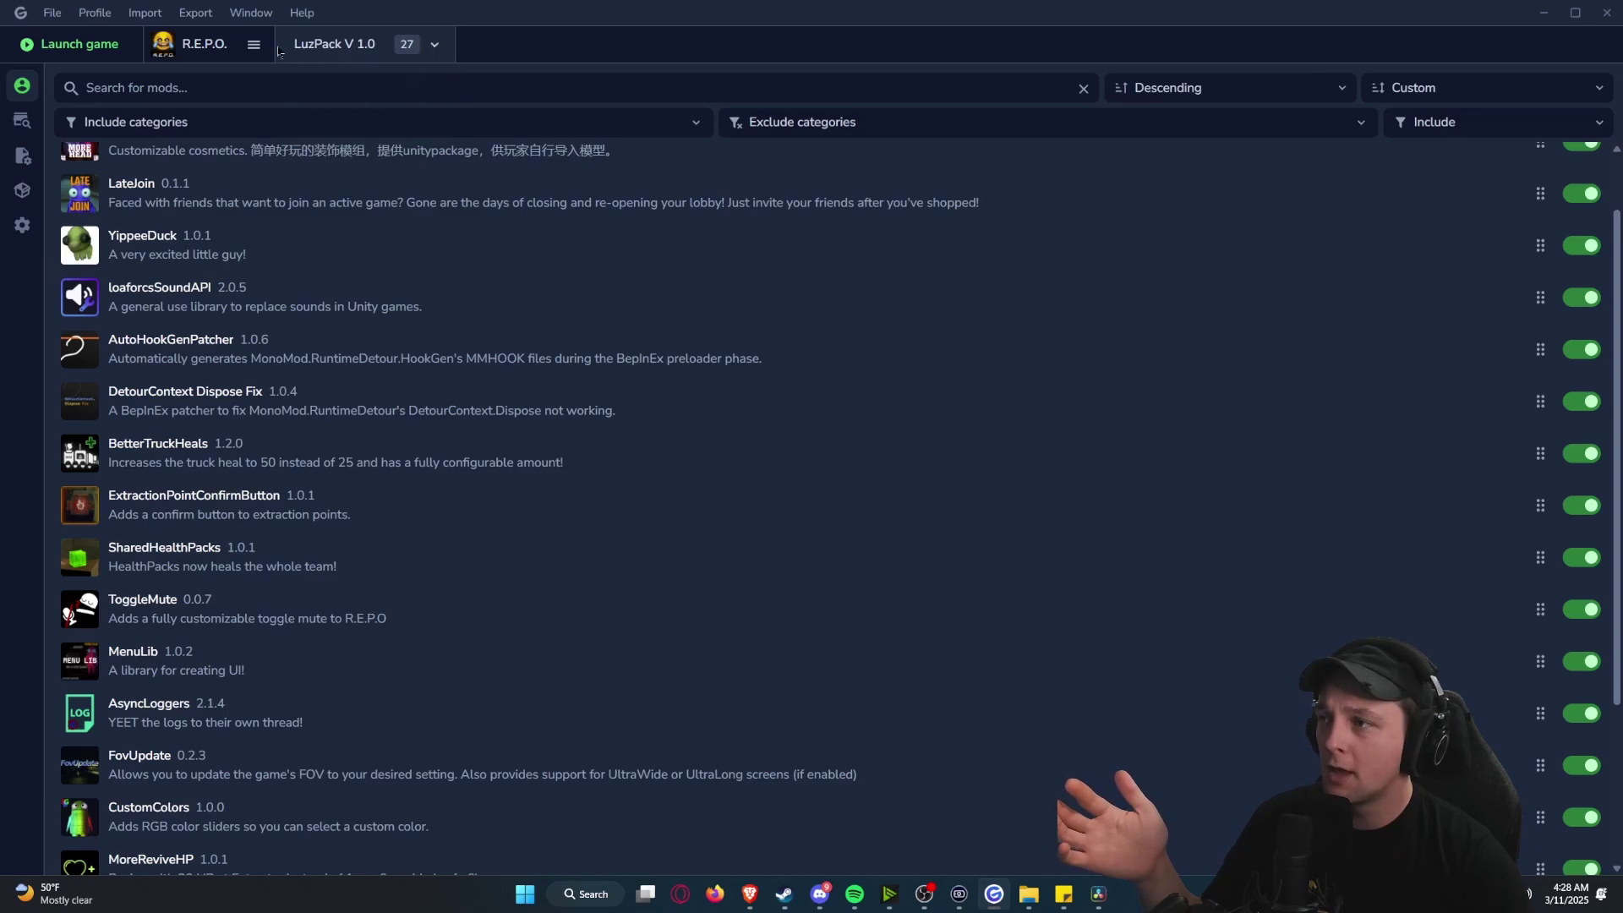
left_click(411, 53)
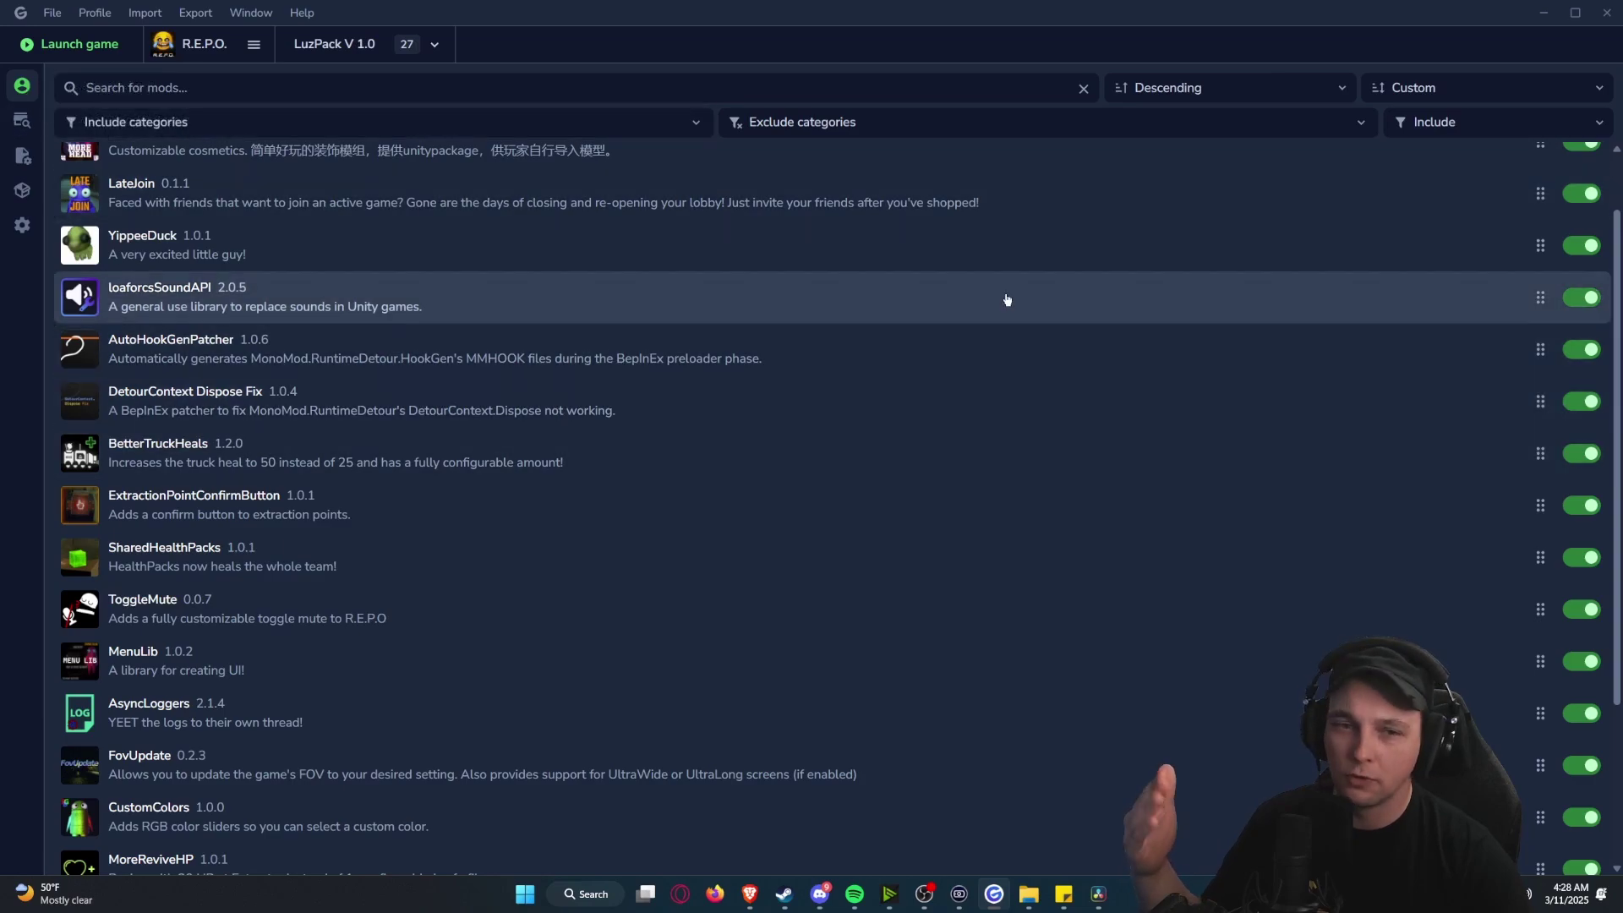
Step: Browse the Thunderstore mods for R.E.P.O. and check the available sorting options
left_click(26, 121)
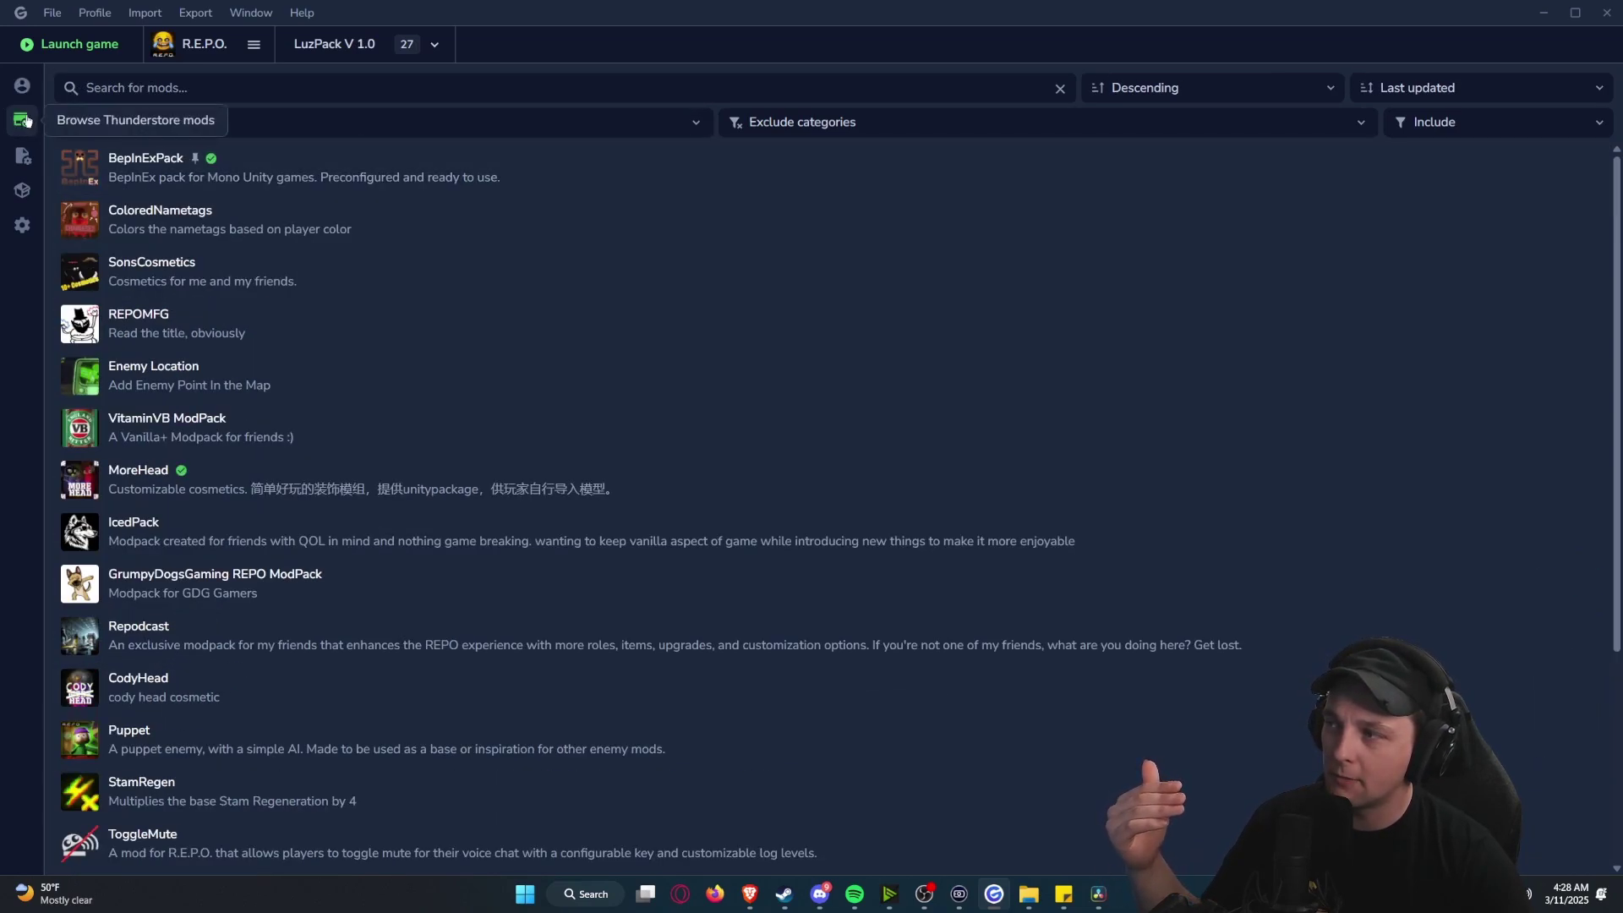
scroll(555, 348, "down", 15)
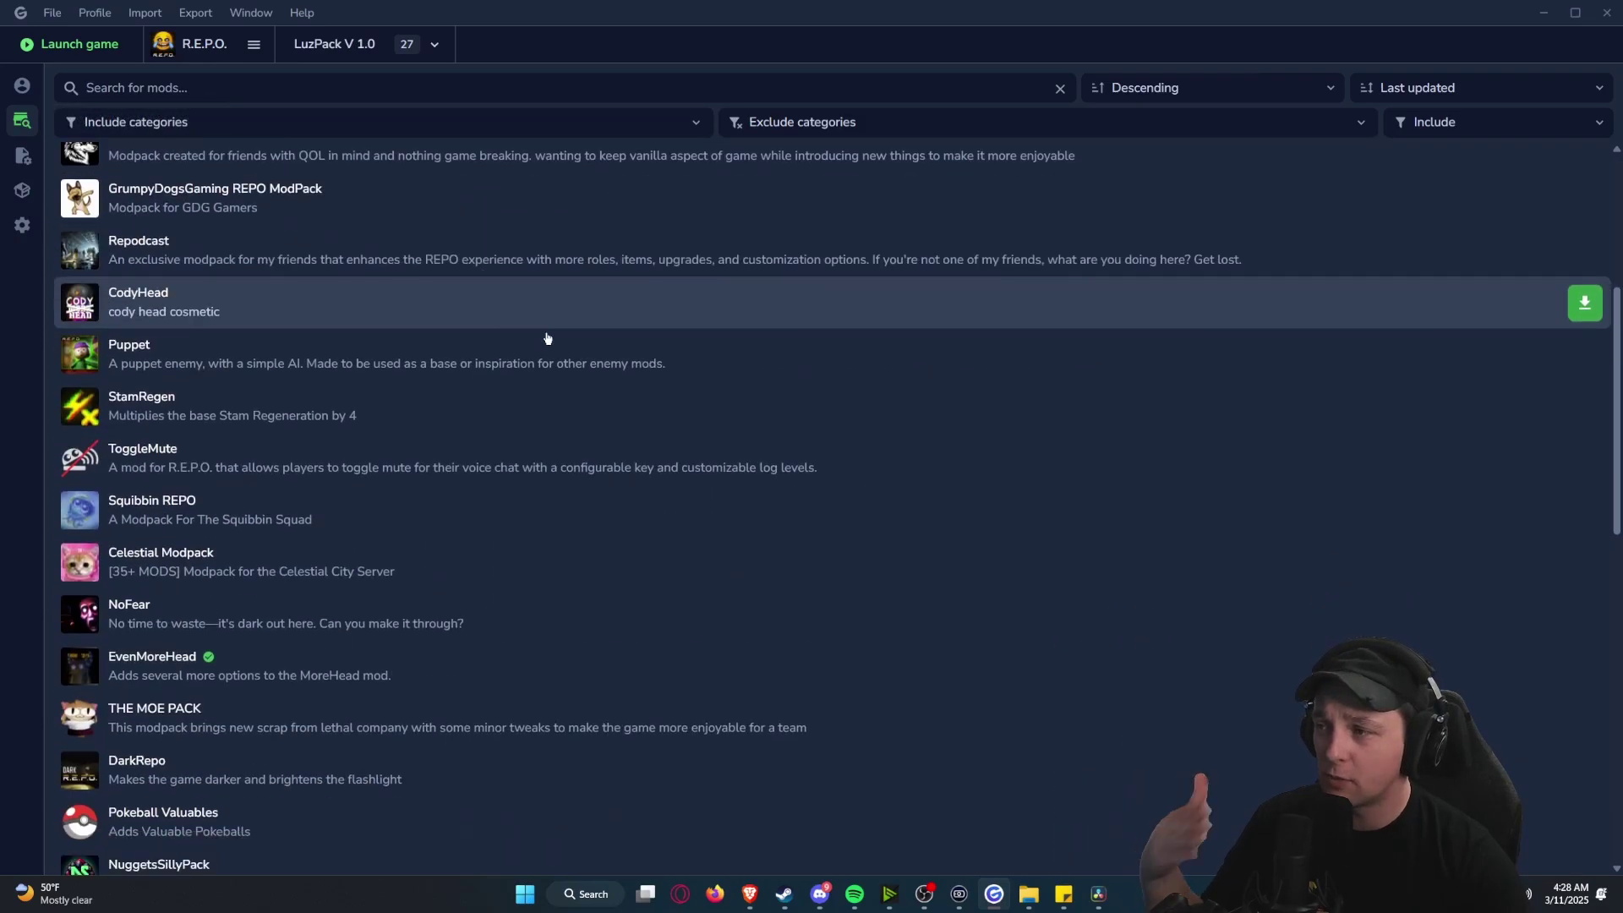
scroll(854, 510, "down", 5)
scroll(1217, 246, "up", 10)
left_click(1549, 80)
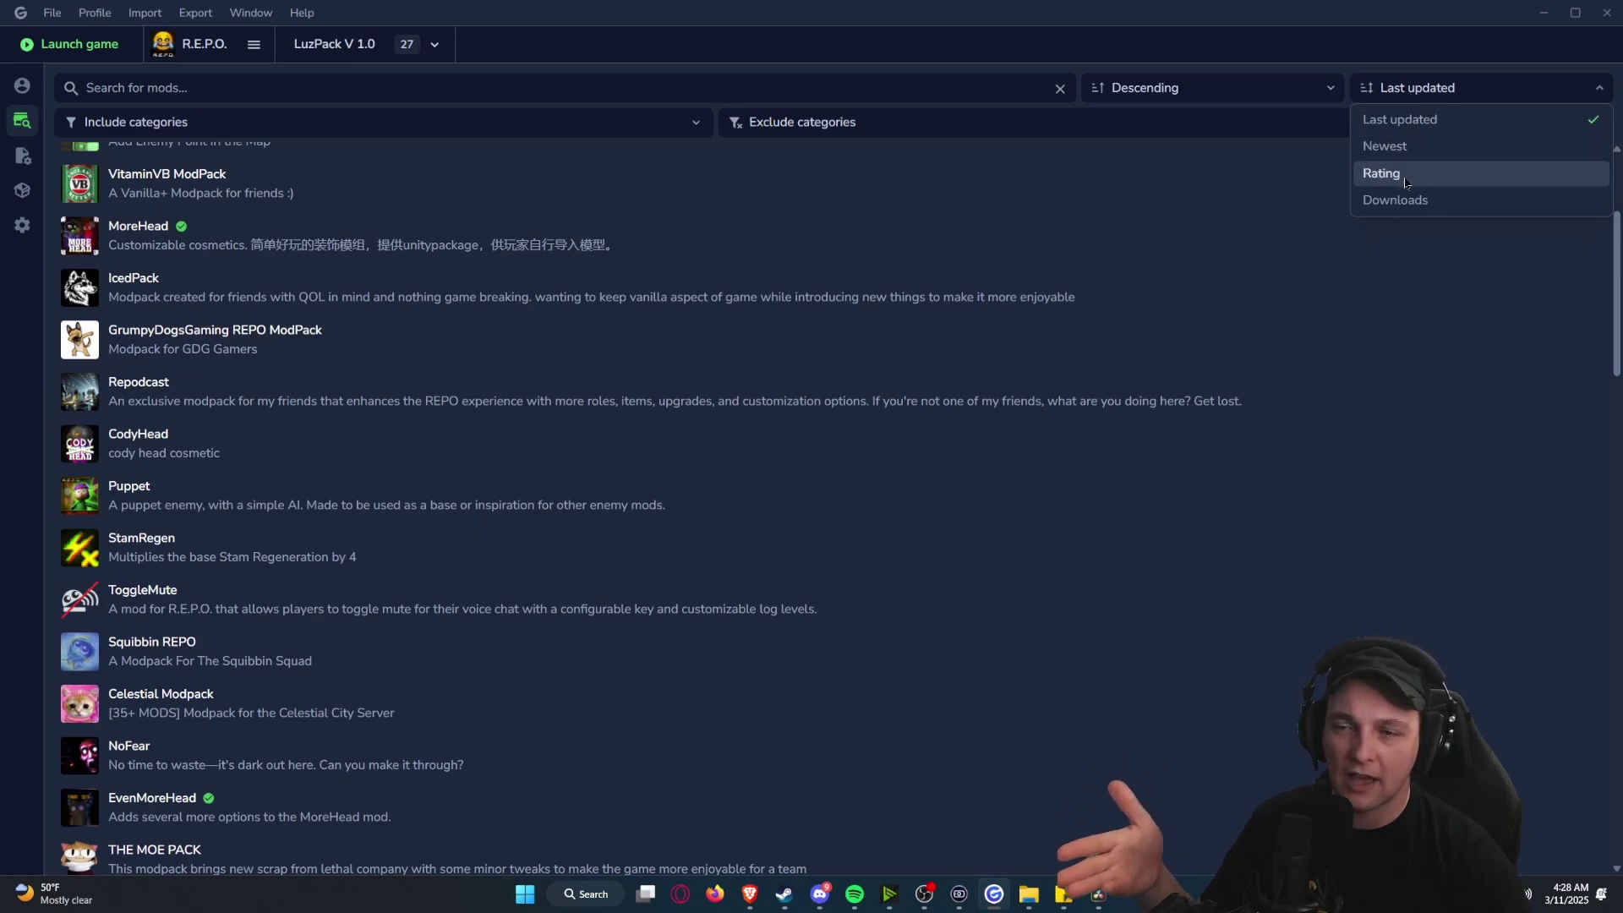
left_click(1488, 87)
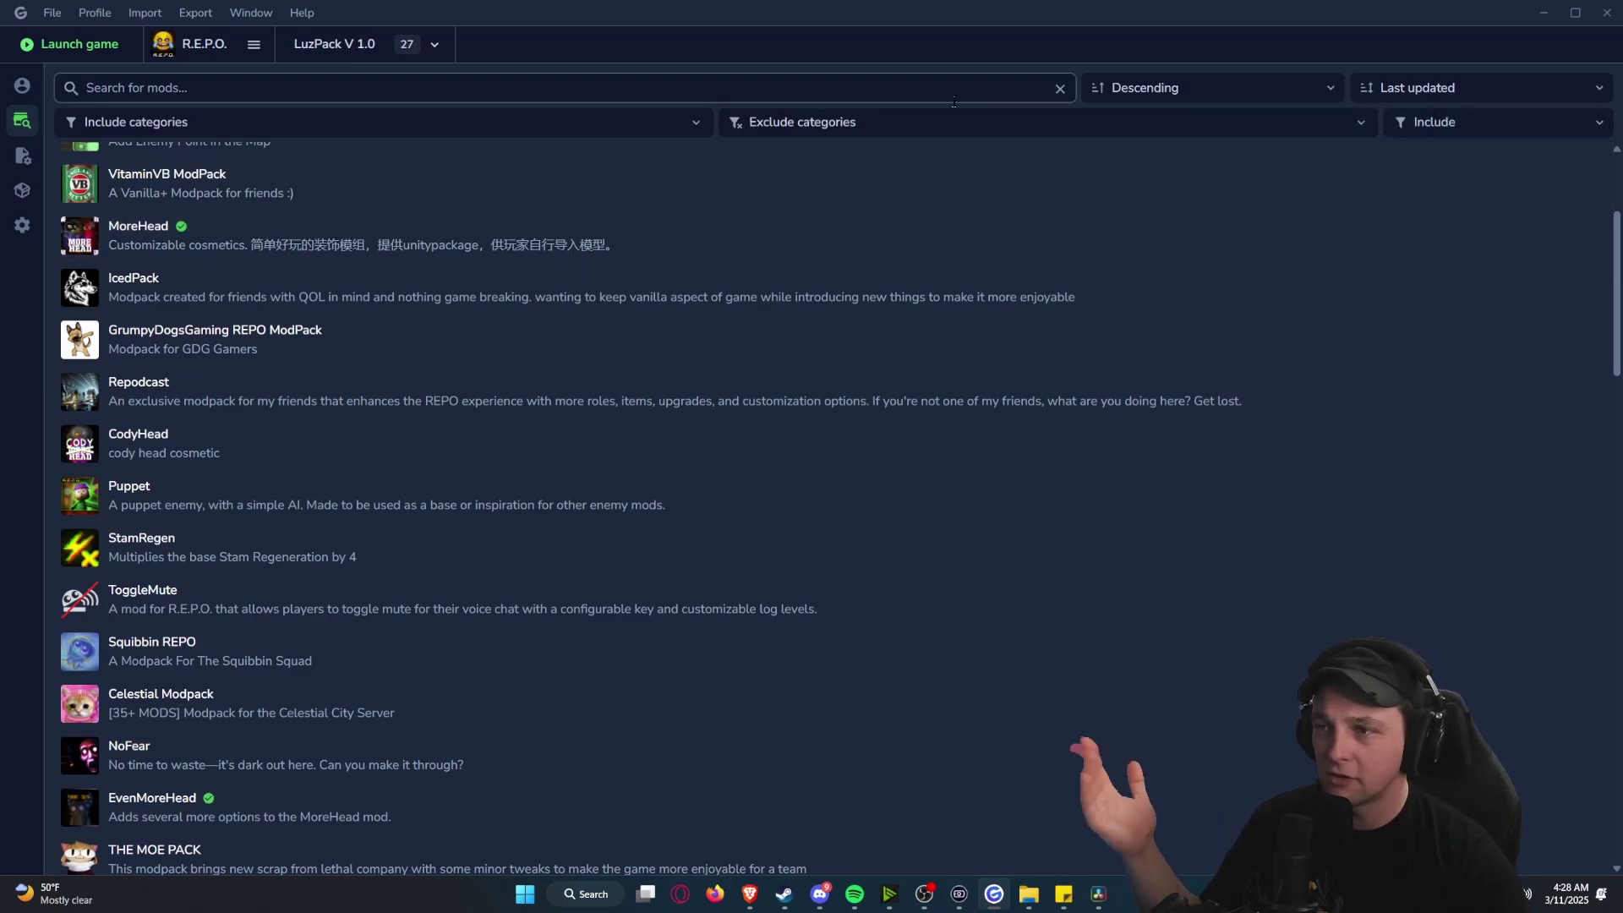
Step: Check the include and exclude category filters for Thunderstore mods and look further through the mod list
left_click(913, 125)
left_click(555, 118)
left_click(866, 123)
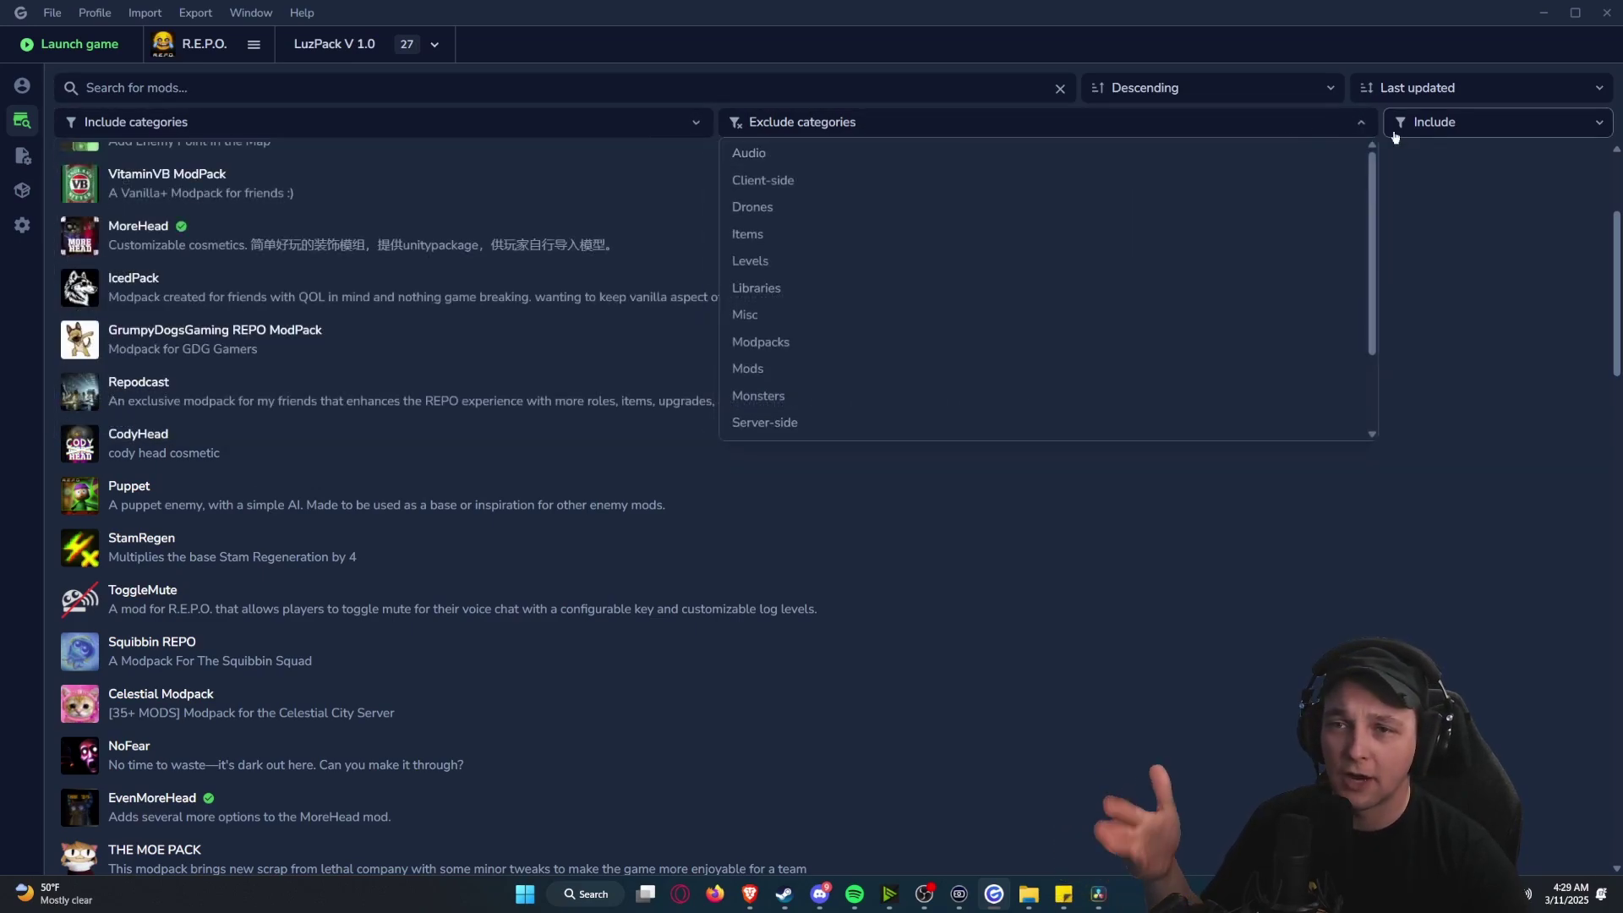
left_click(1319, 123)
scroll(304, 420, "up", 2)
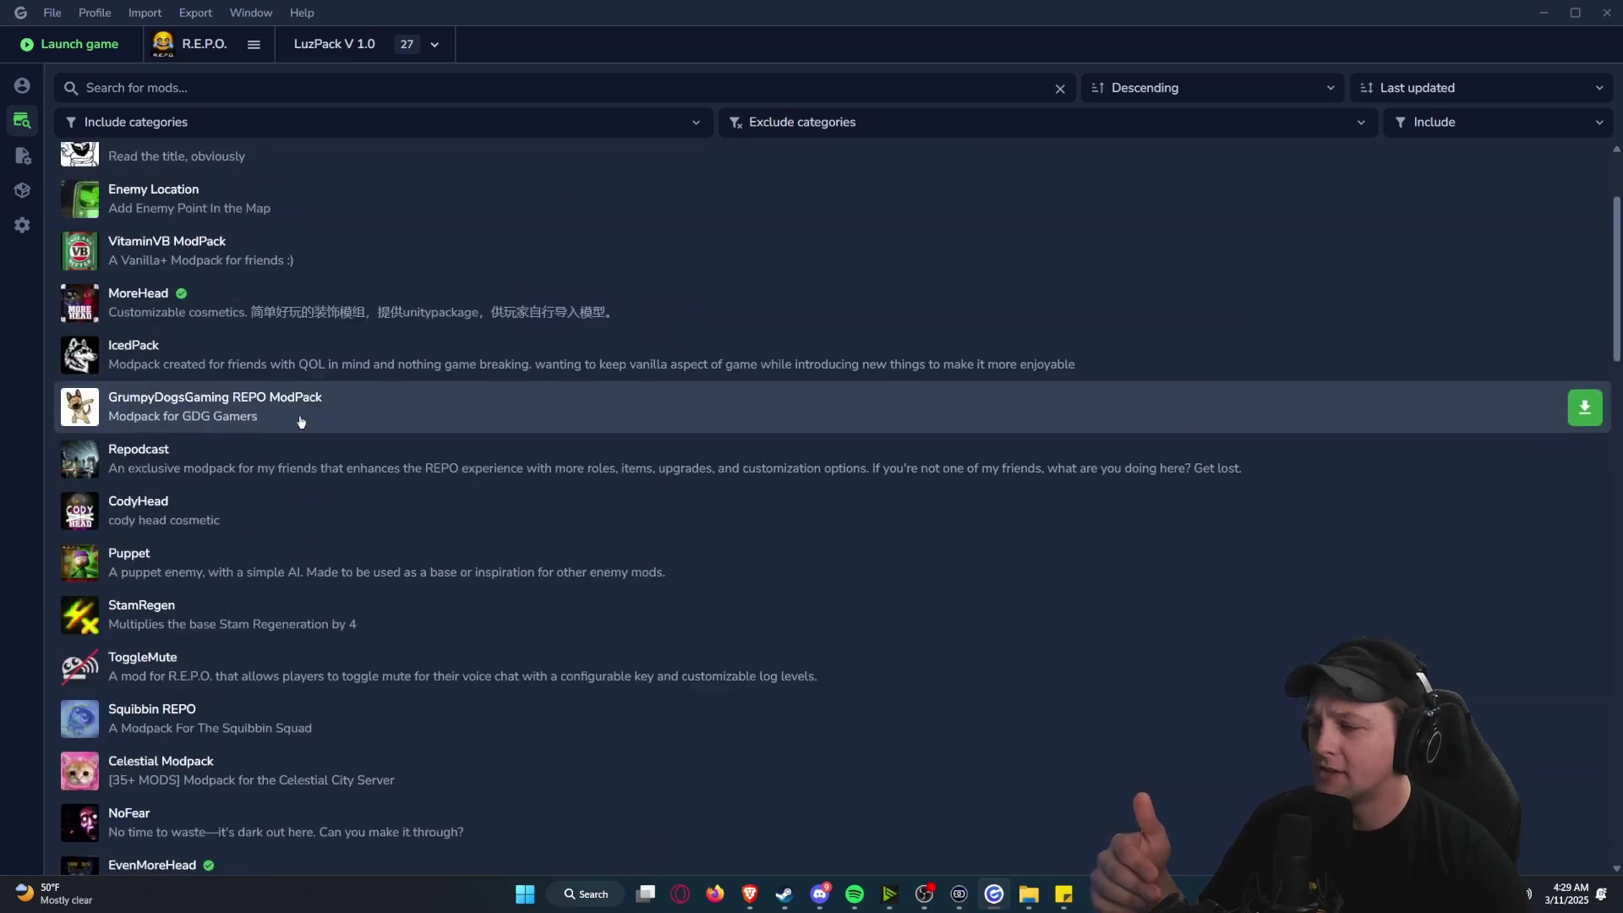
scroll(309, 418, "down", 9)
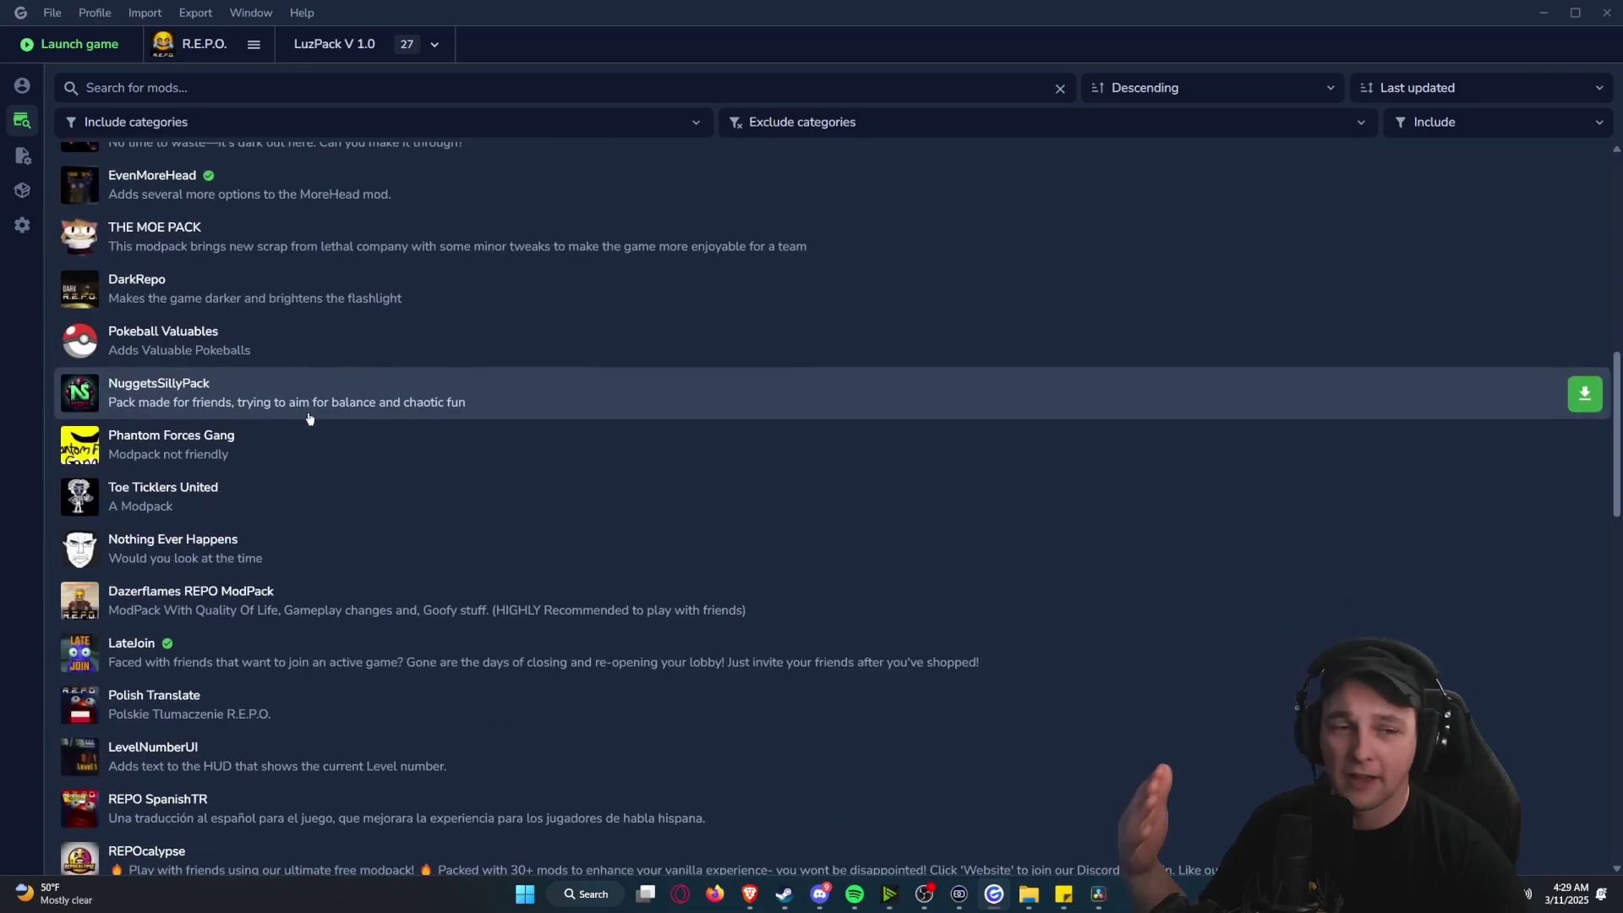
Step: Open the mod config editor and examine the General settings of MorePlayers, including the maximum players option
left_click(26, 158)
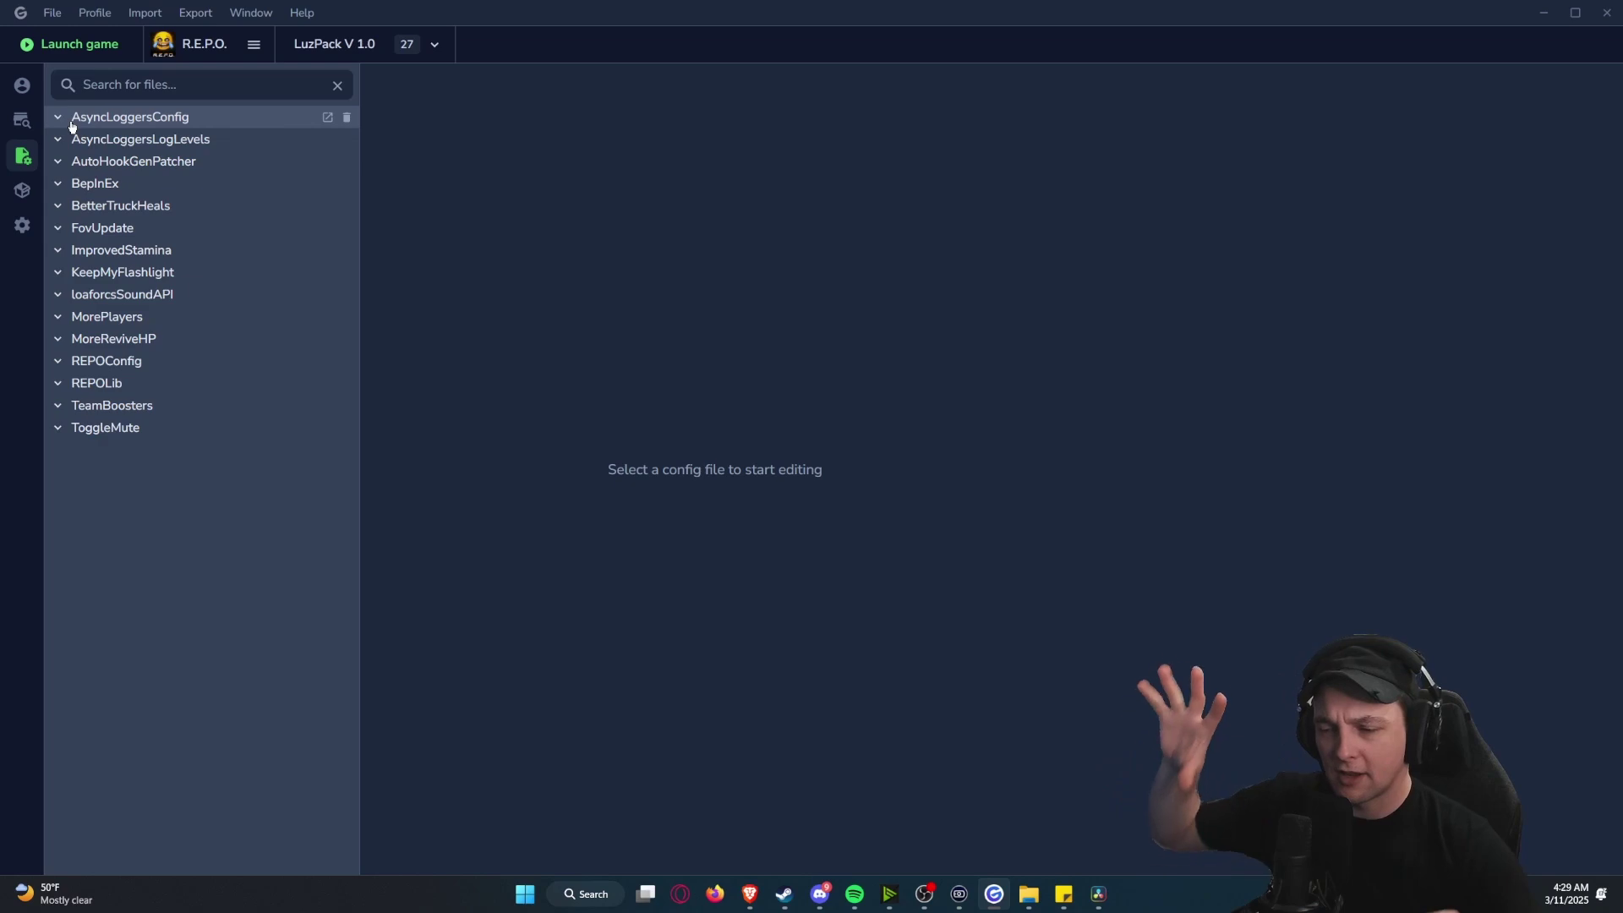
left_click(61, 207)
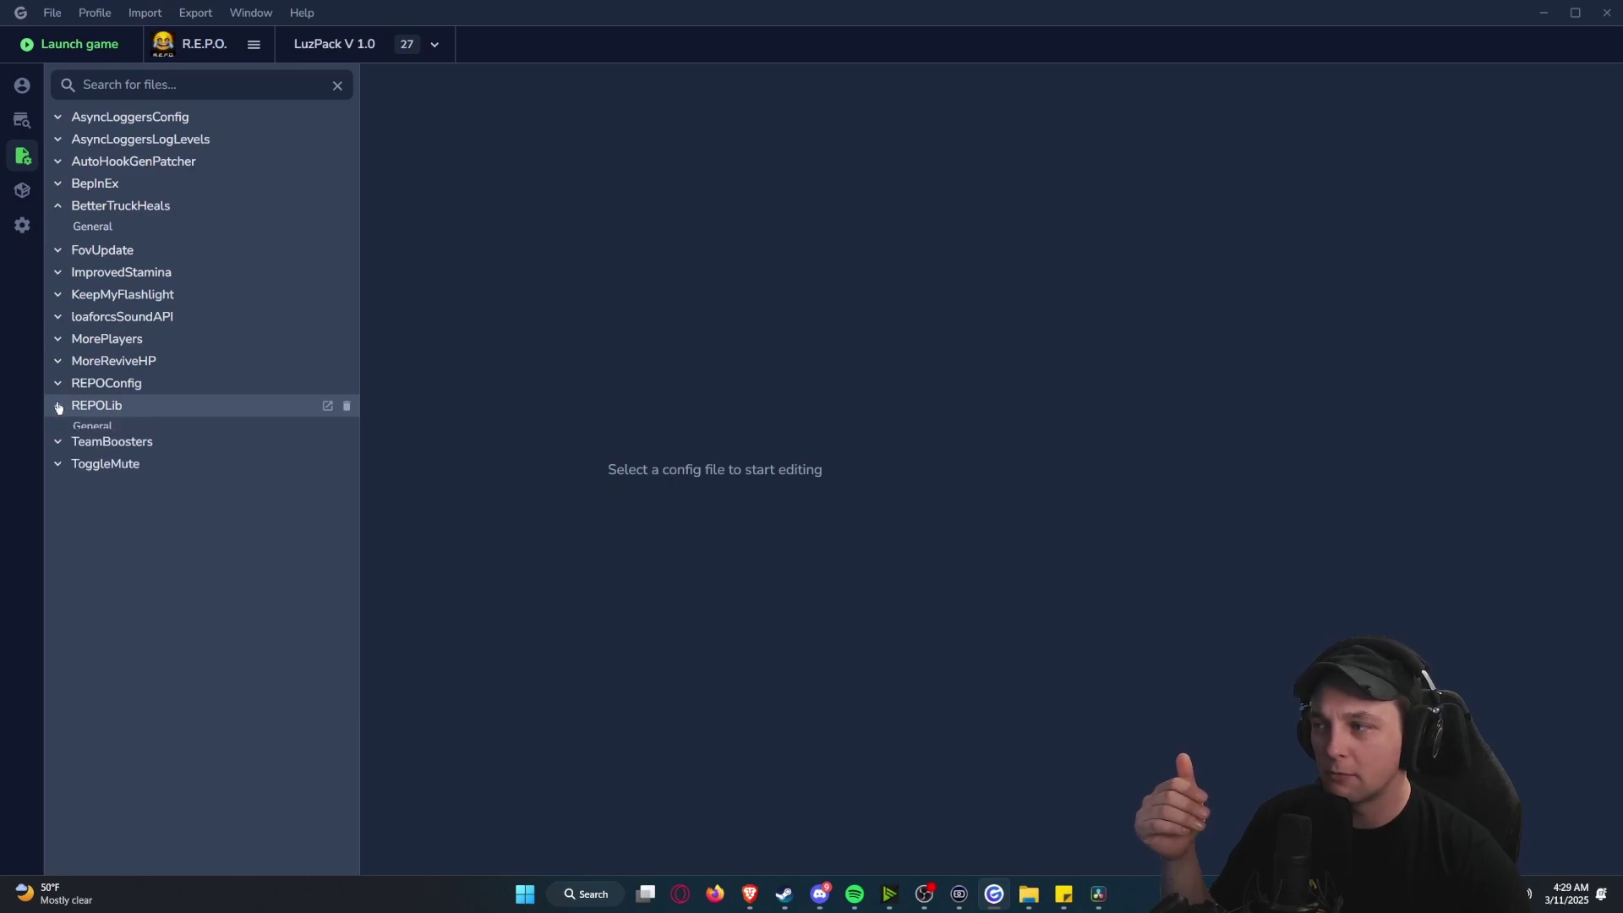
left_click(59, 339)
left_click(89, 361)
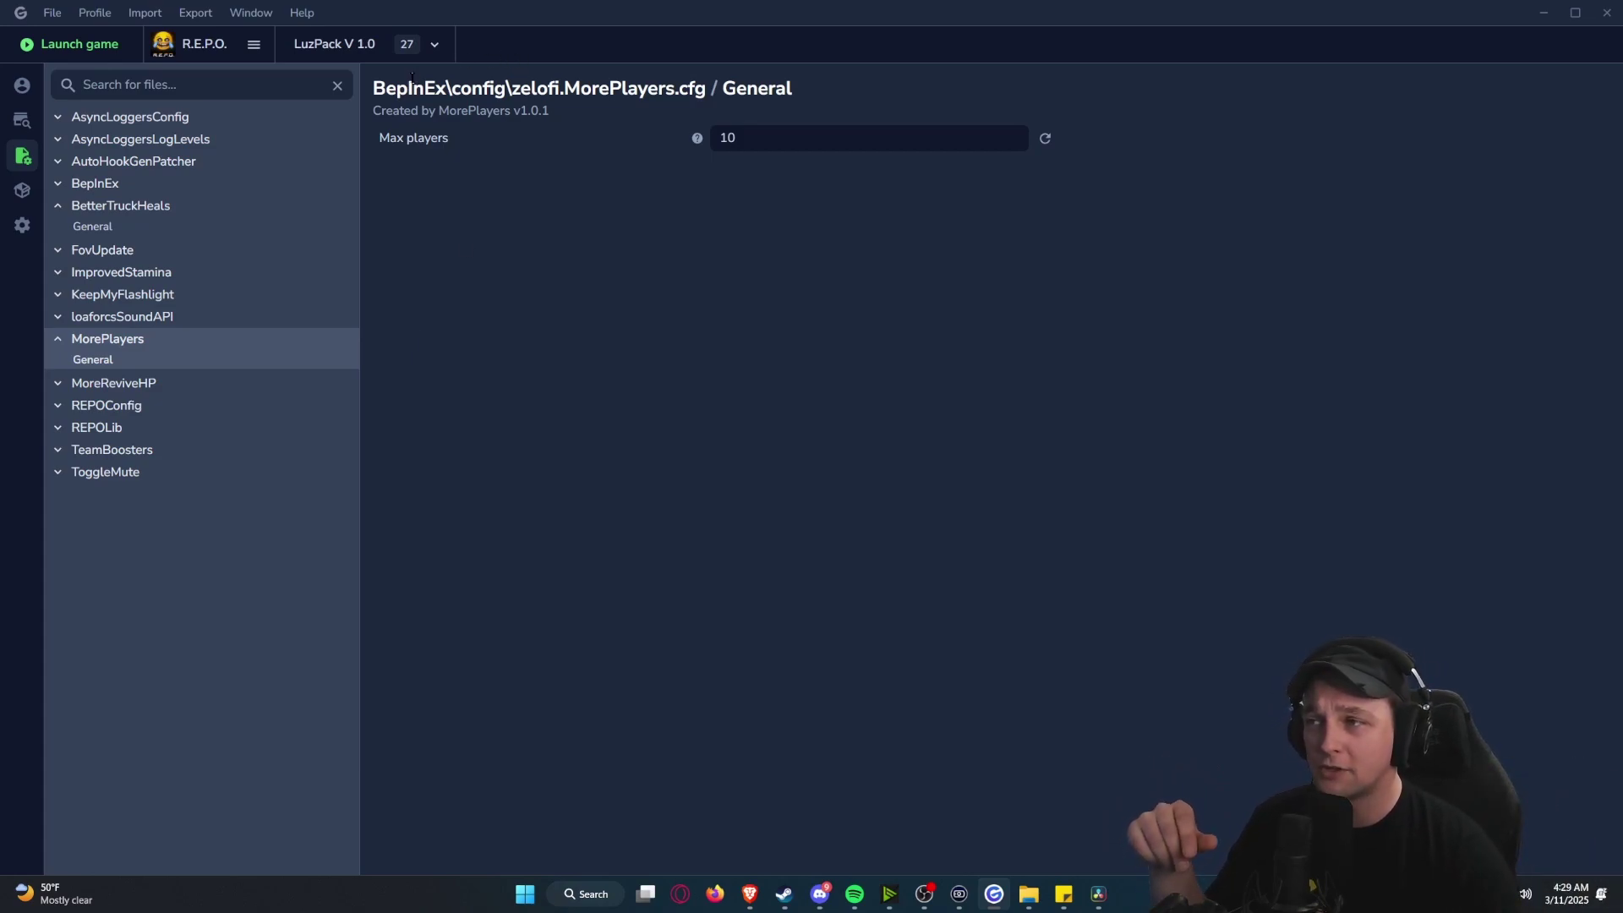
left_click_drag(412, 77, 636, 85)
left_click(635, 85)
Step: Expand the ImprovedStamina and FovUpdate configs, collapse BetterTruckHeals, and view FovUpdate's Debug settings
left_click(110, 272)
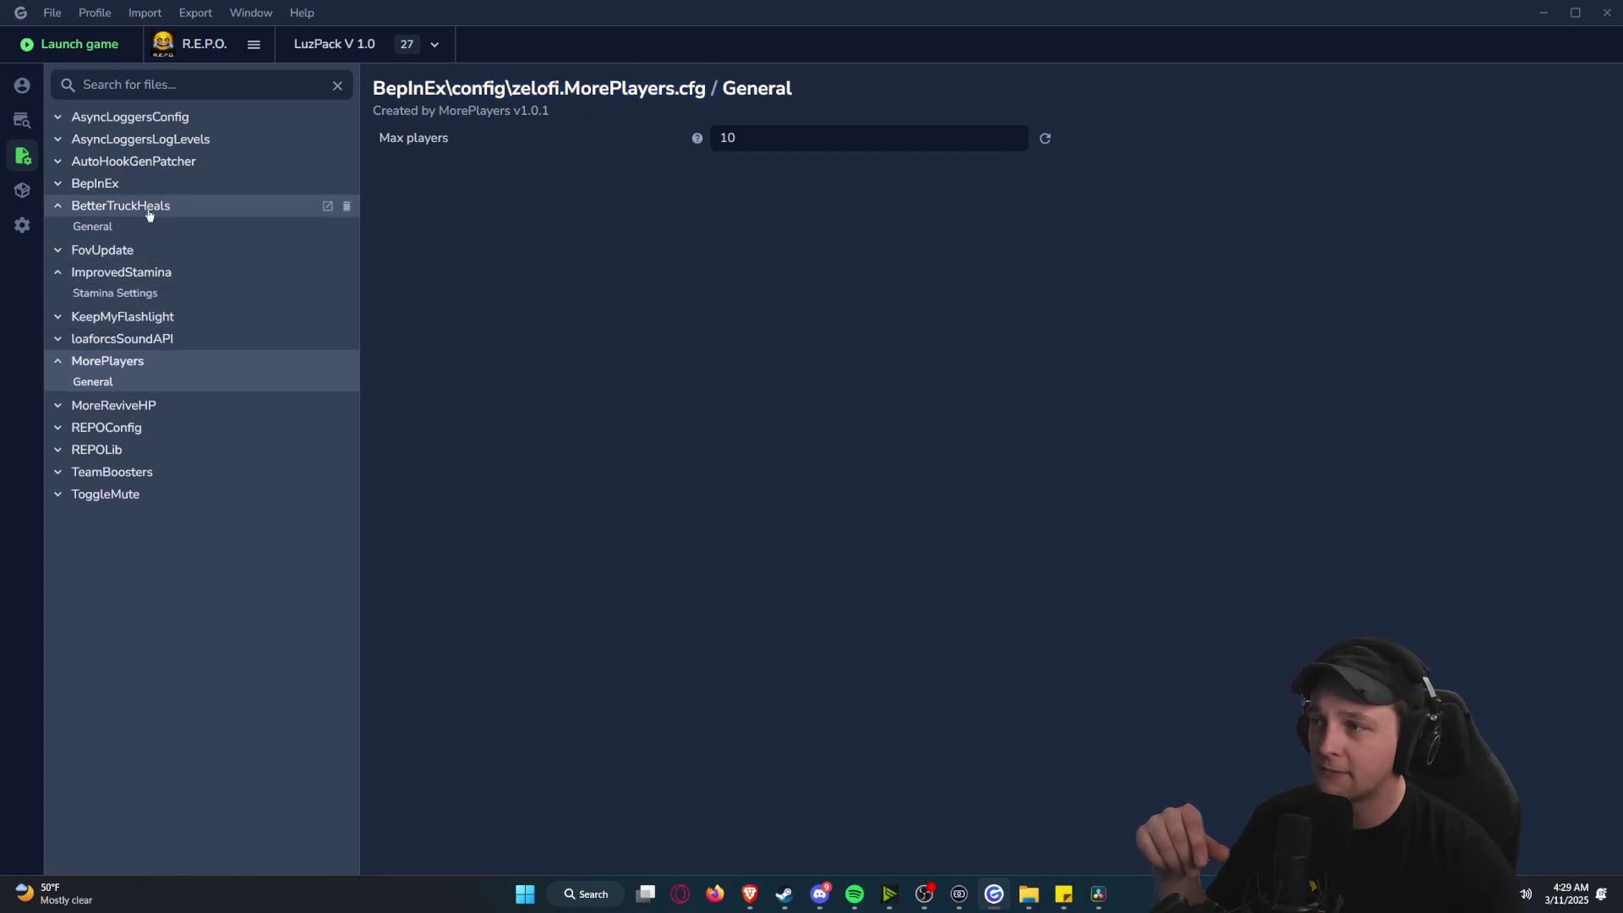
left_click(128, 211)
left_click(101, 228)
left_click(89, 249)
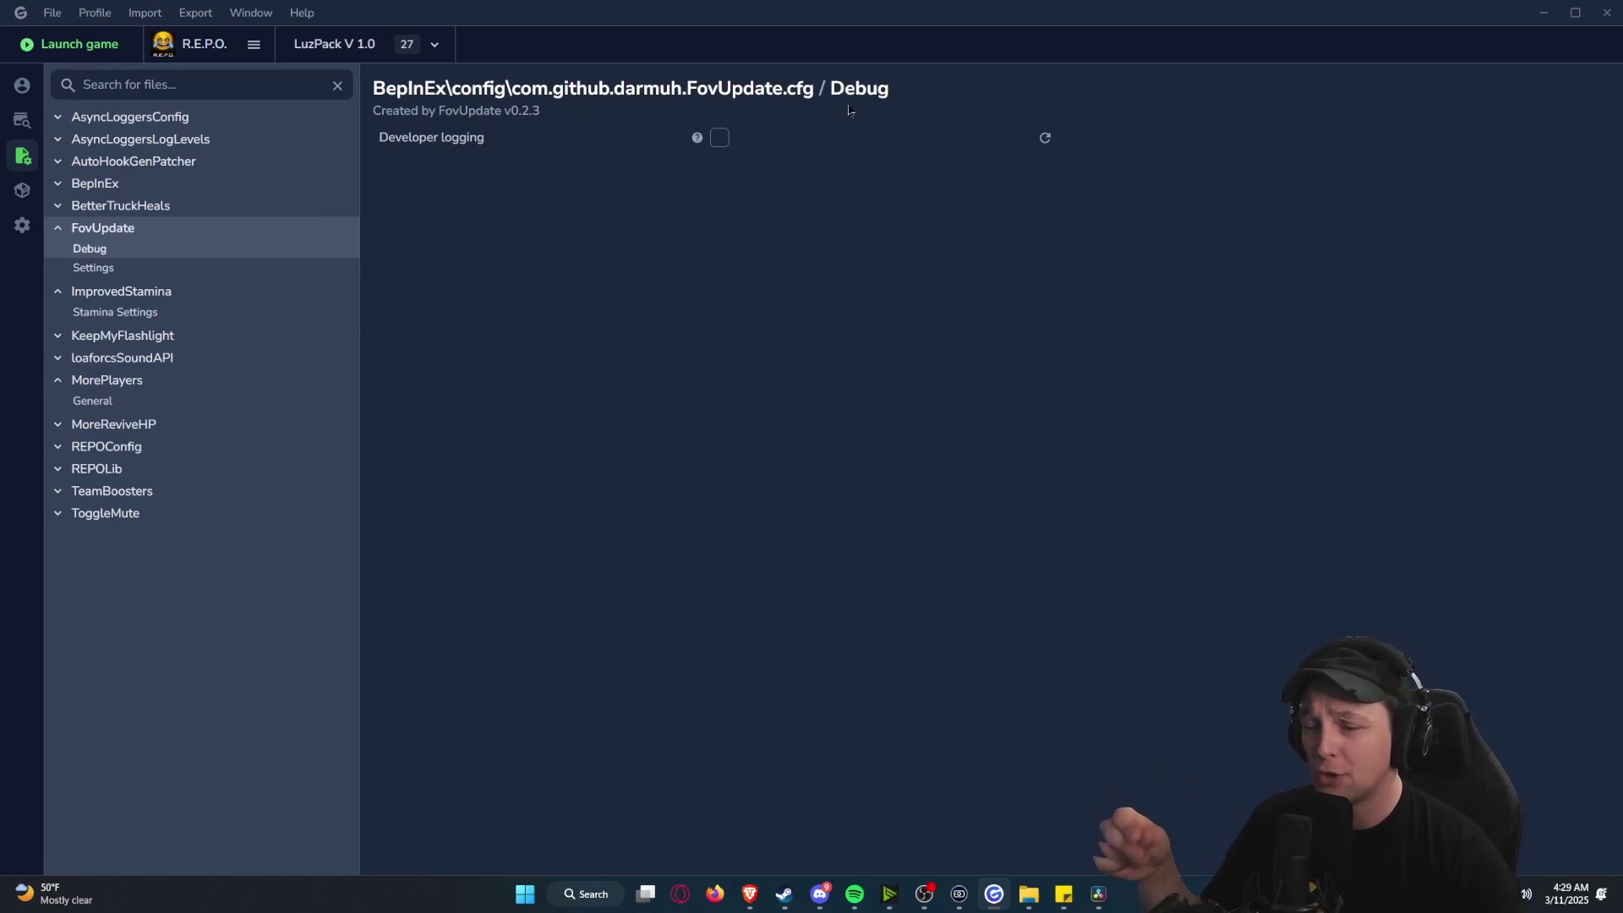
Step: Review the modpack publishing form, including its metadata, readme, changelog and file options, and open the mod manager's settings
left_click(28, 189)
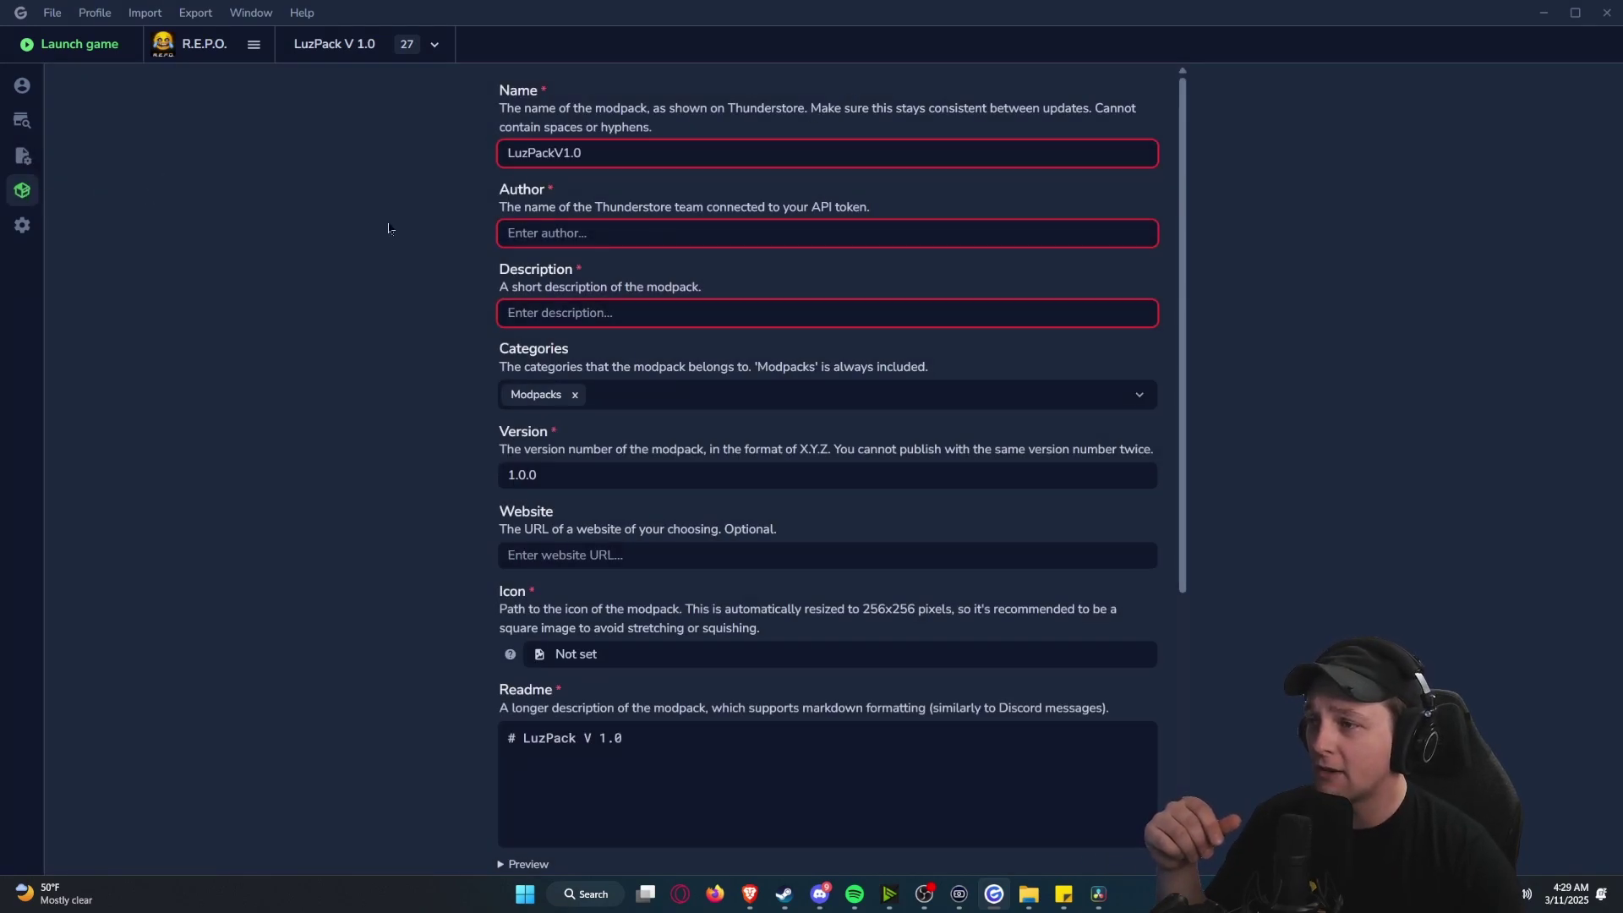
scroll(864, 438, "down", 5)
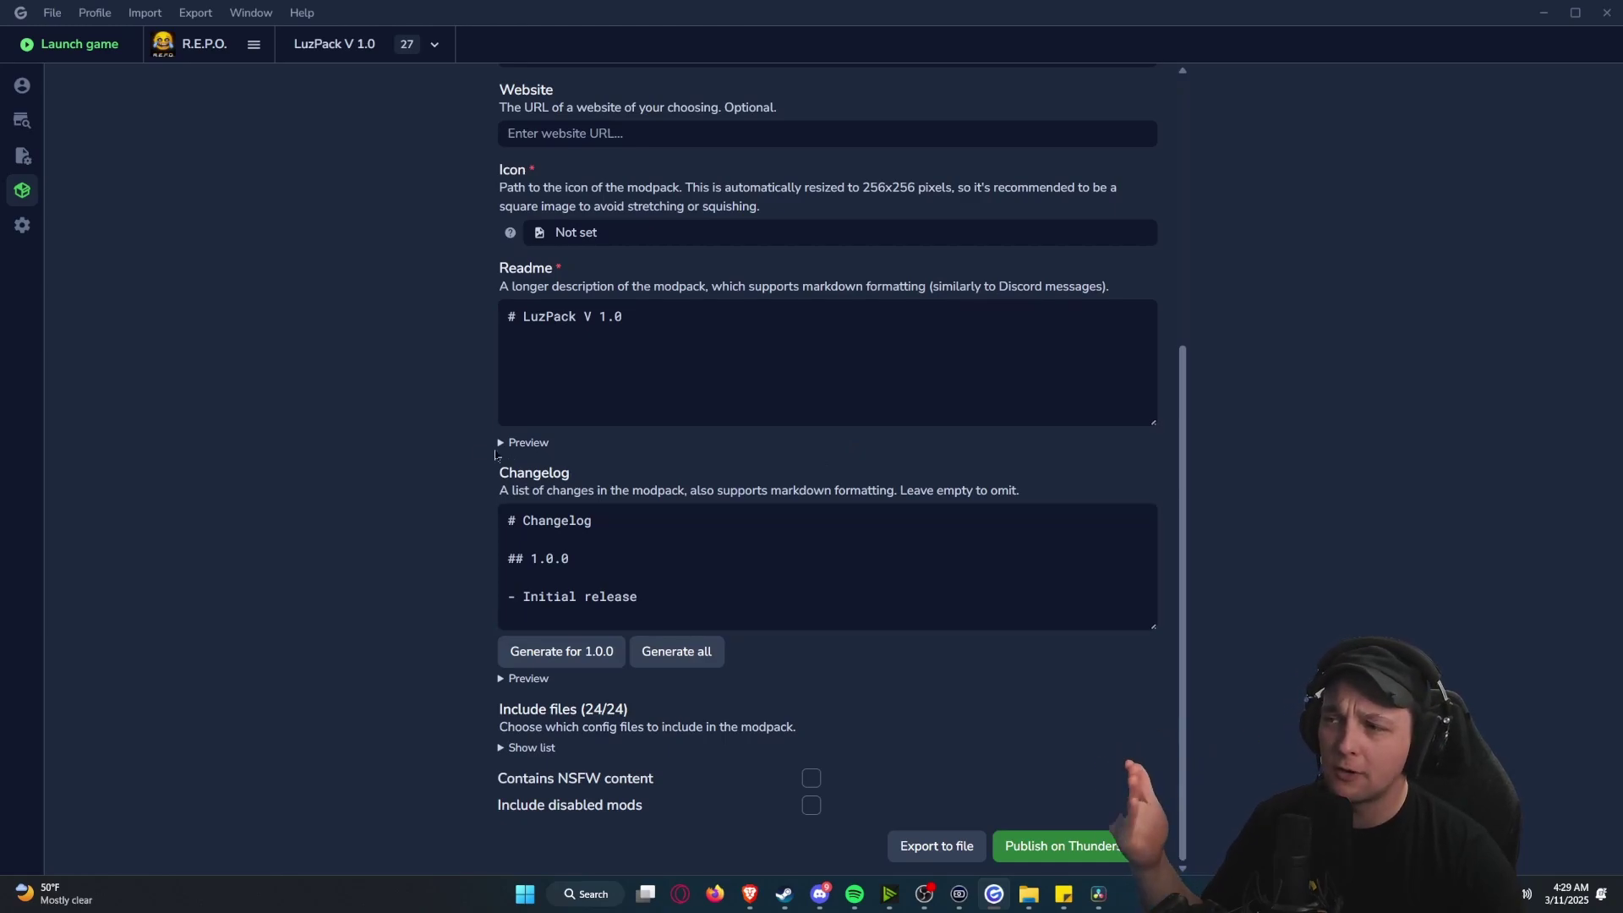
left_click(23, 226)
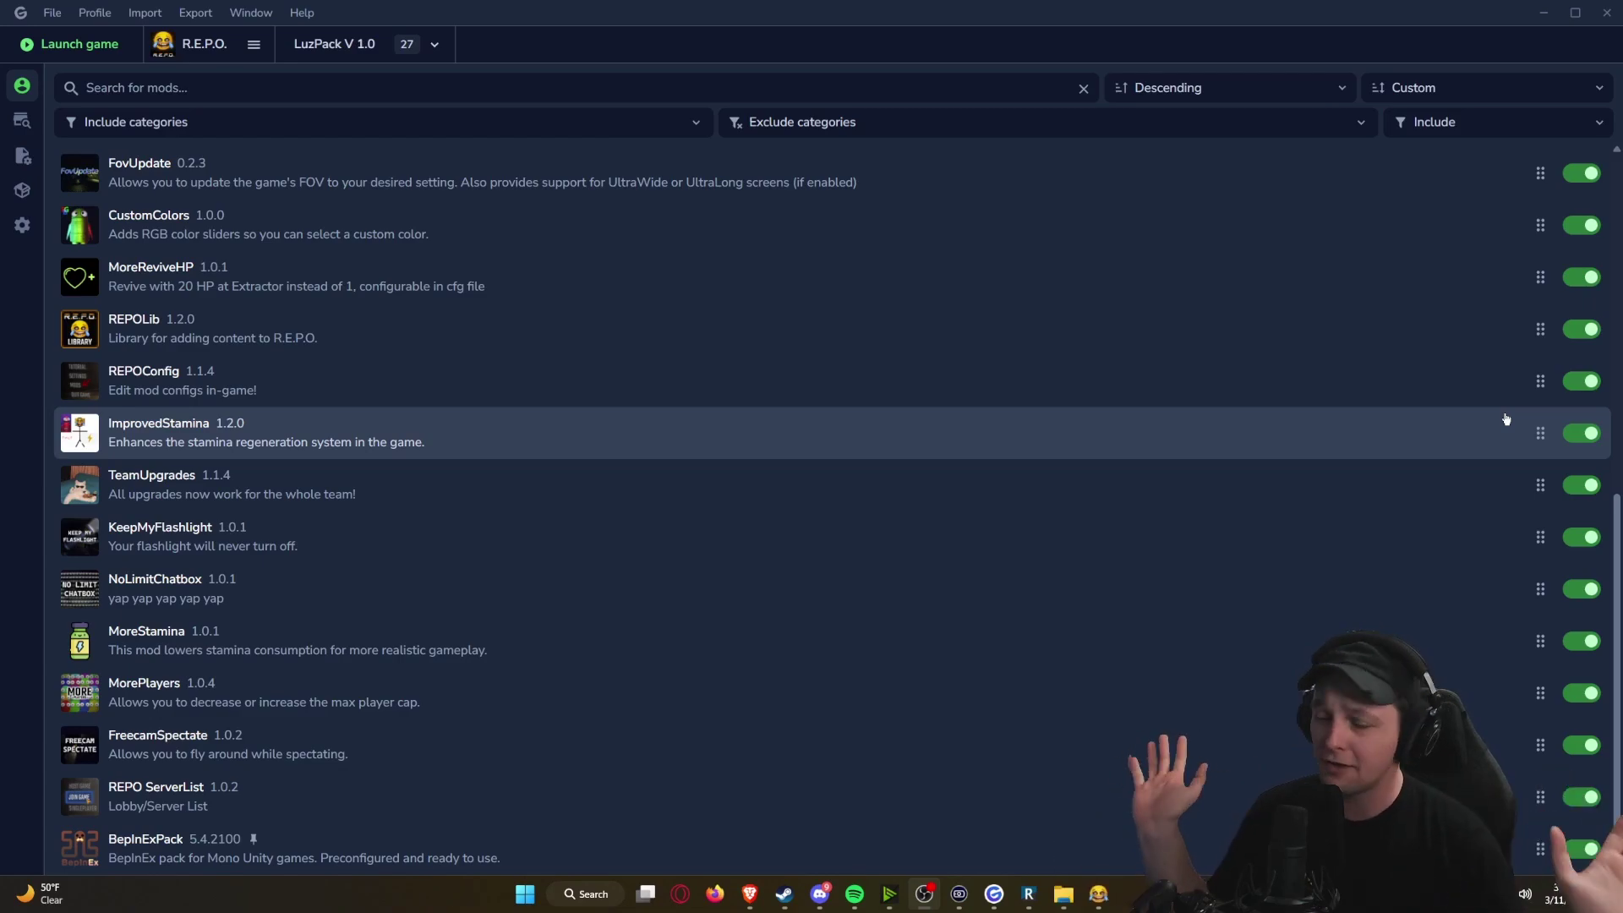
Step: Switch to File Explorer and look at the contents of the REPO game installation folder
mouse_move(1063, 894)
left_click(1011, 804)
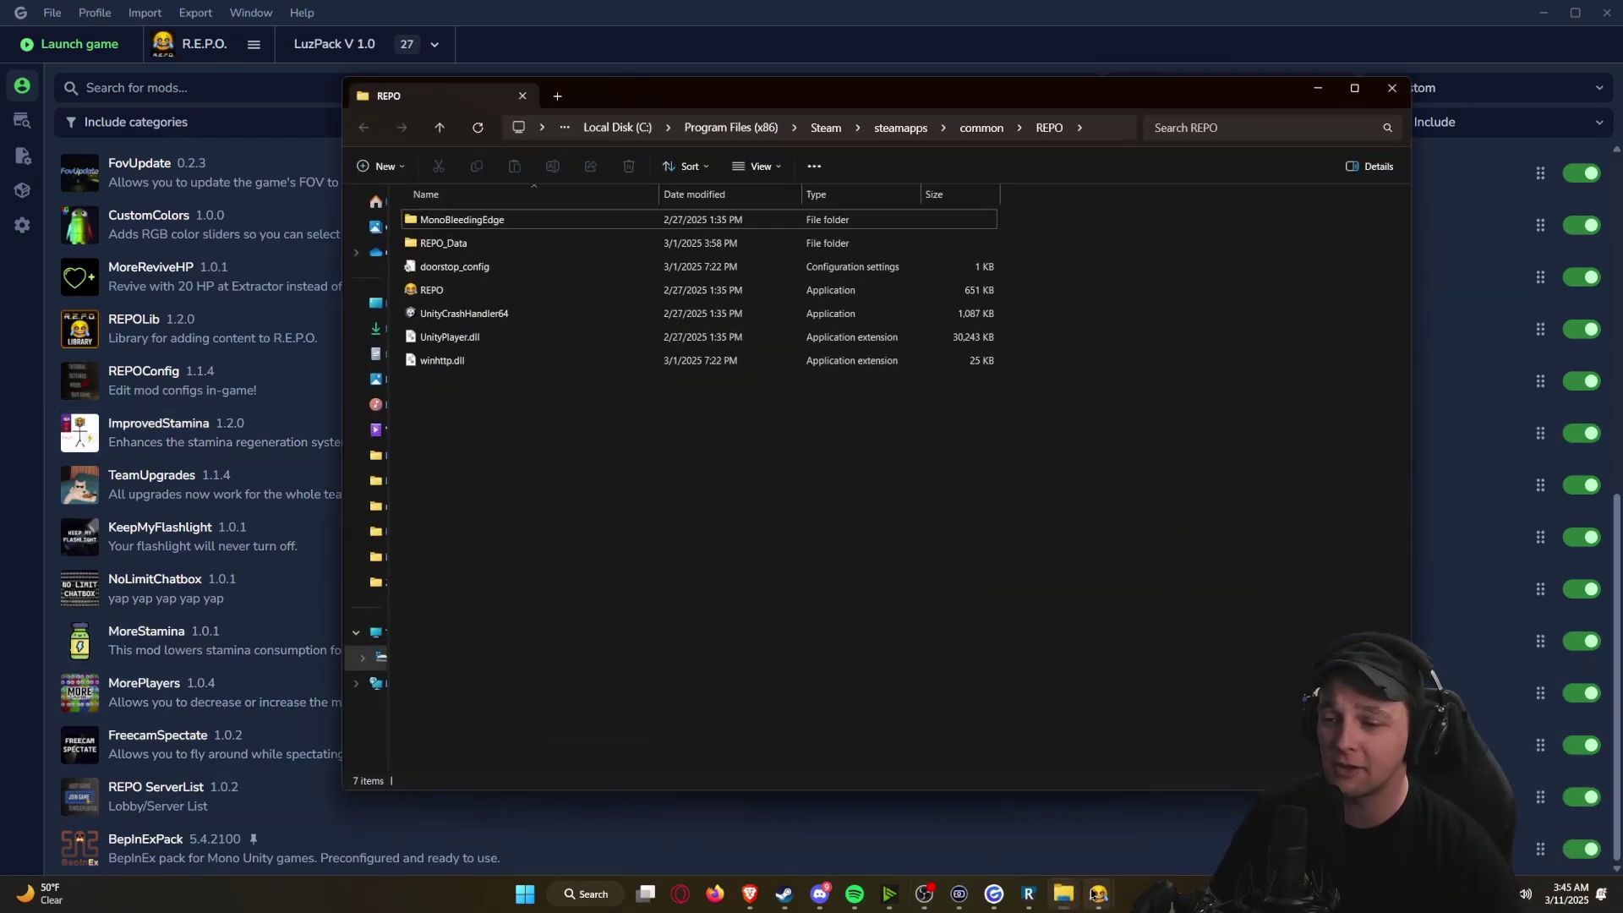
left_click(1170, 804)
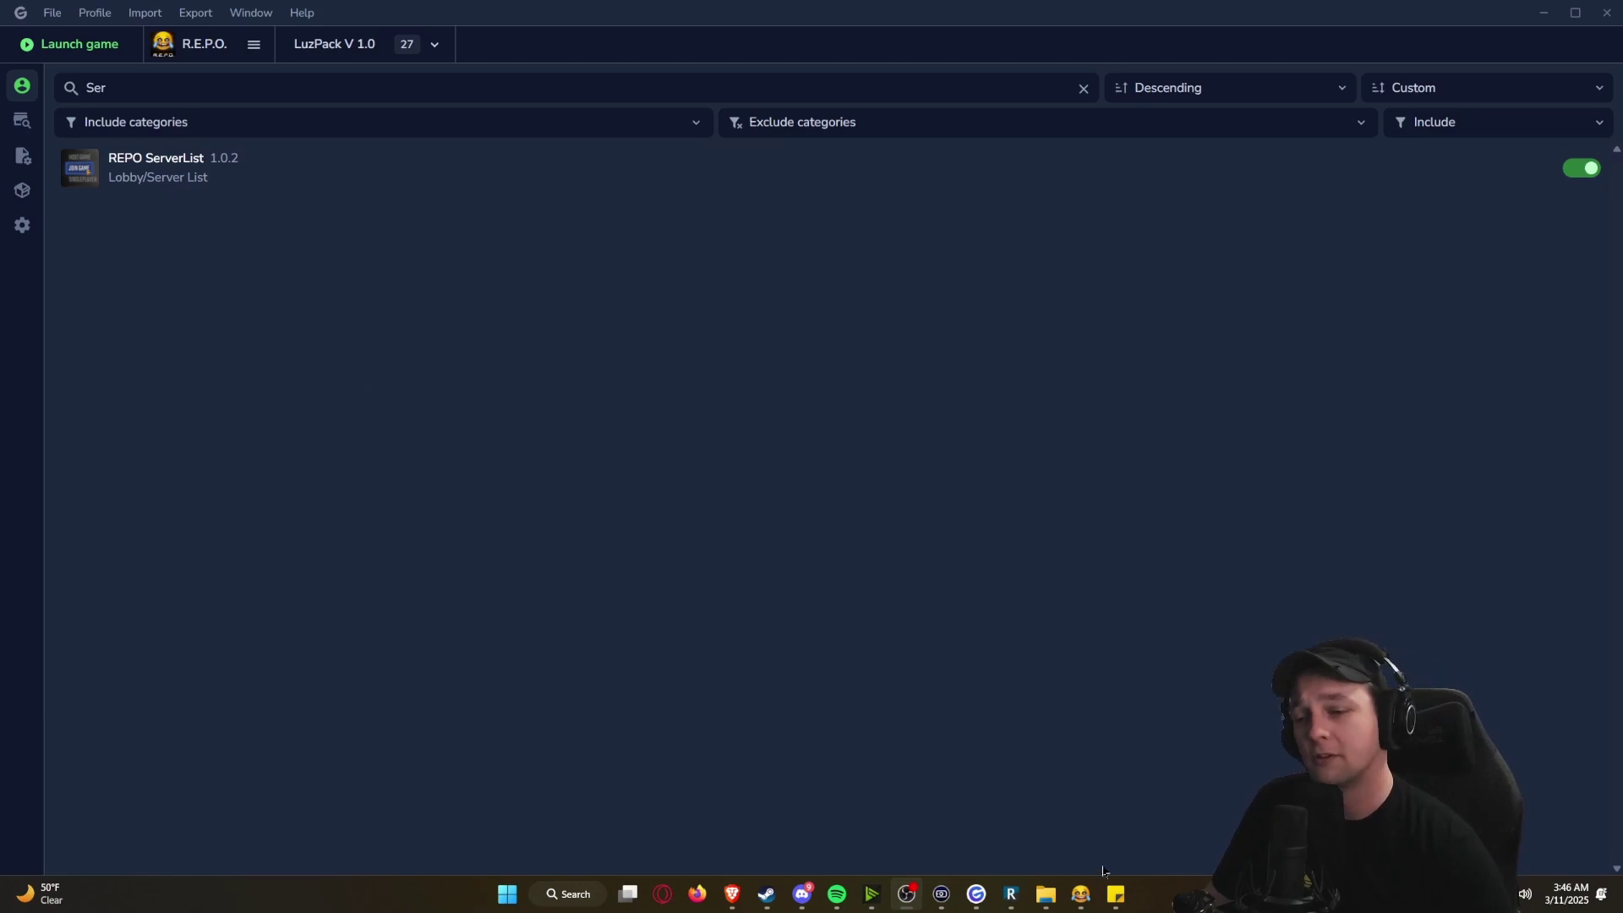
Step: Switch to the R.E.P.O. game, open the server list for joining, look through the available lobbies and go back to the main menu
mouse_move(1080, 893)
left_click(1157, 832)
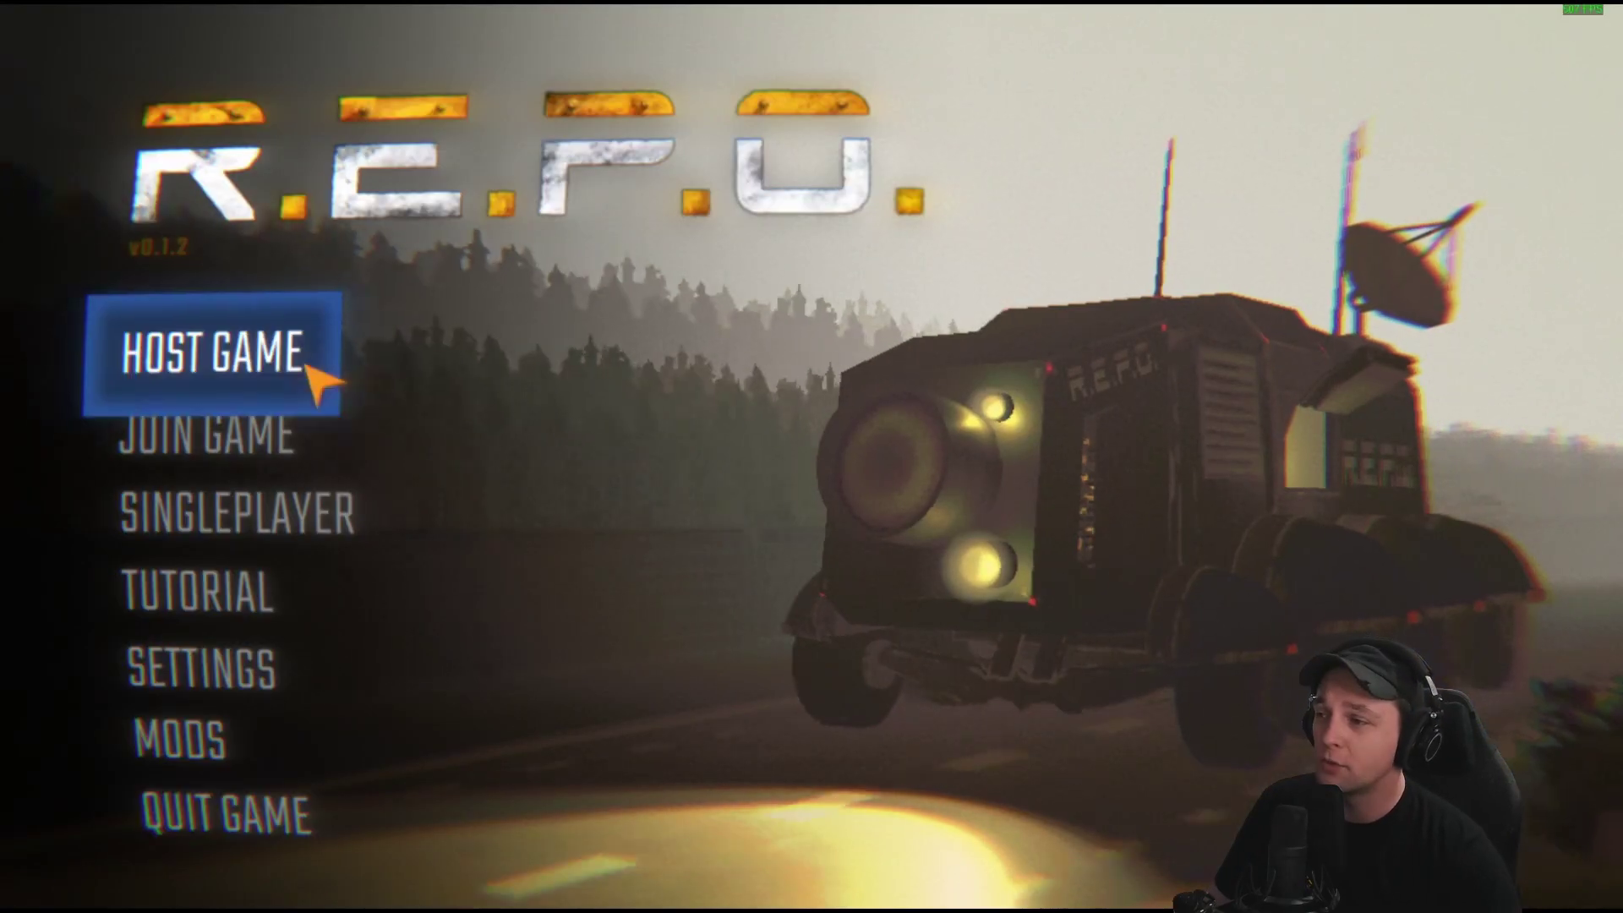
left_click(226, 433)
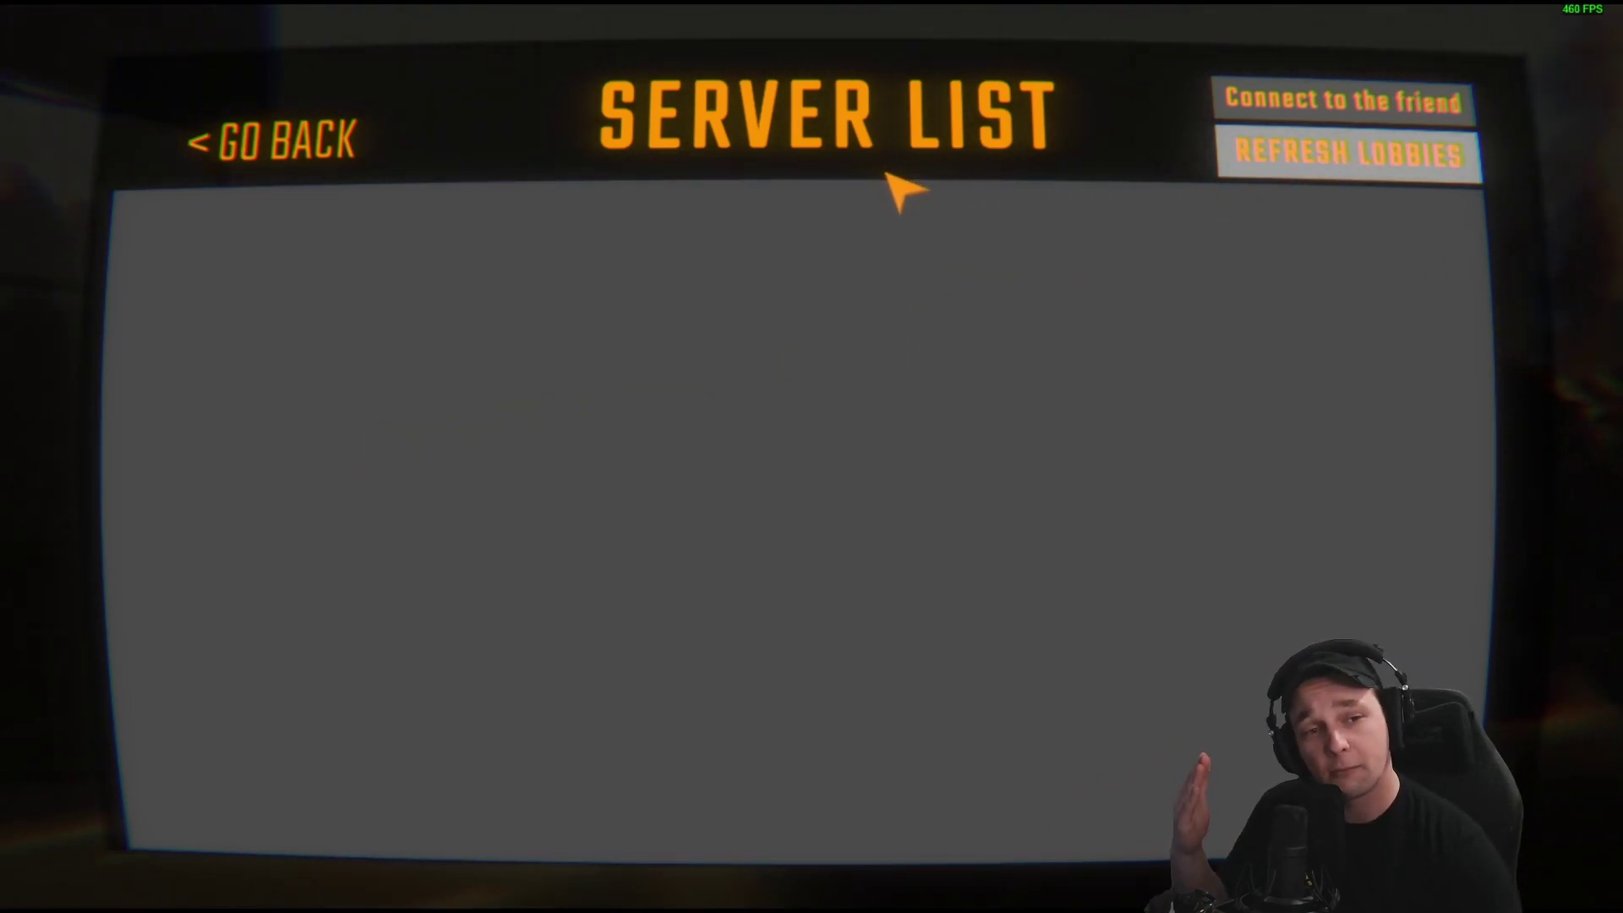
scroll(891, 471, "down", 5)
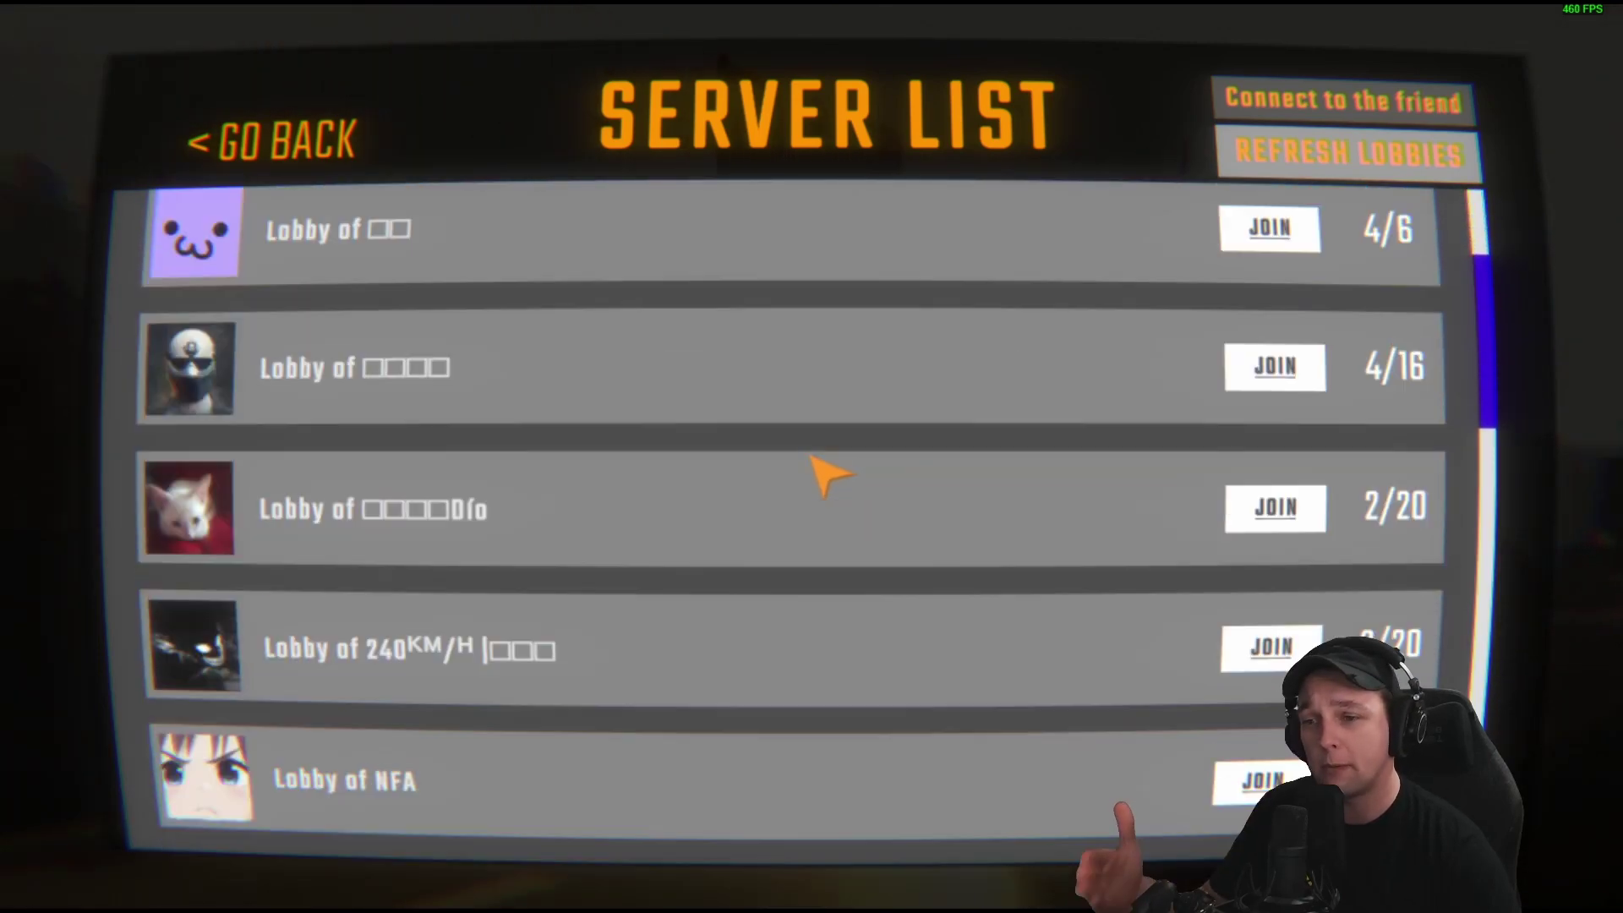
scroll(806, 467, "down", 10)
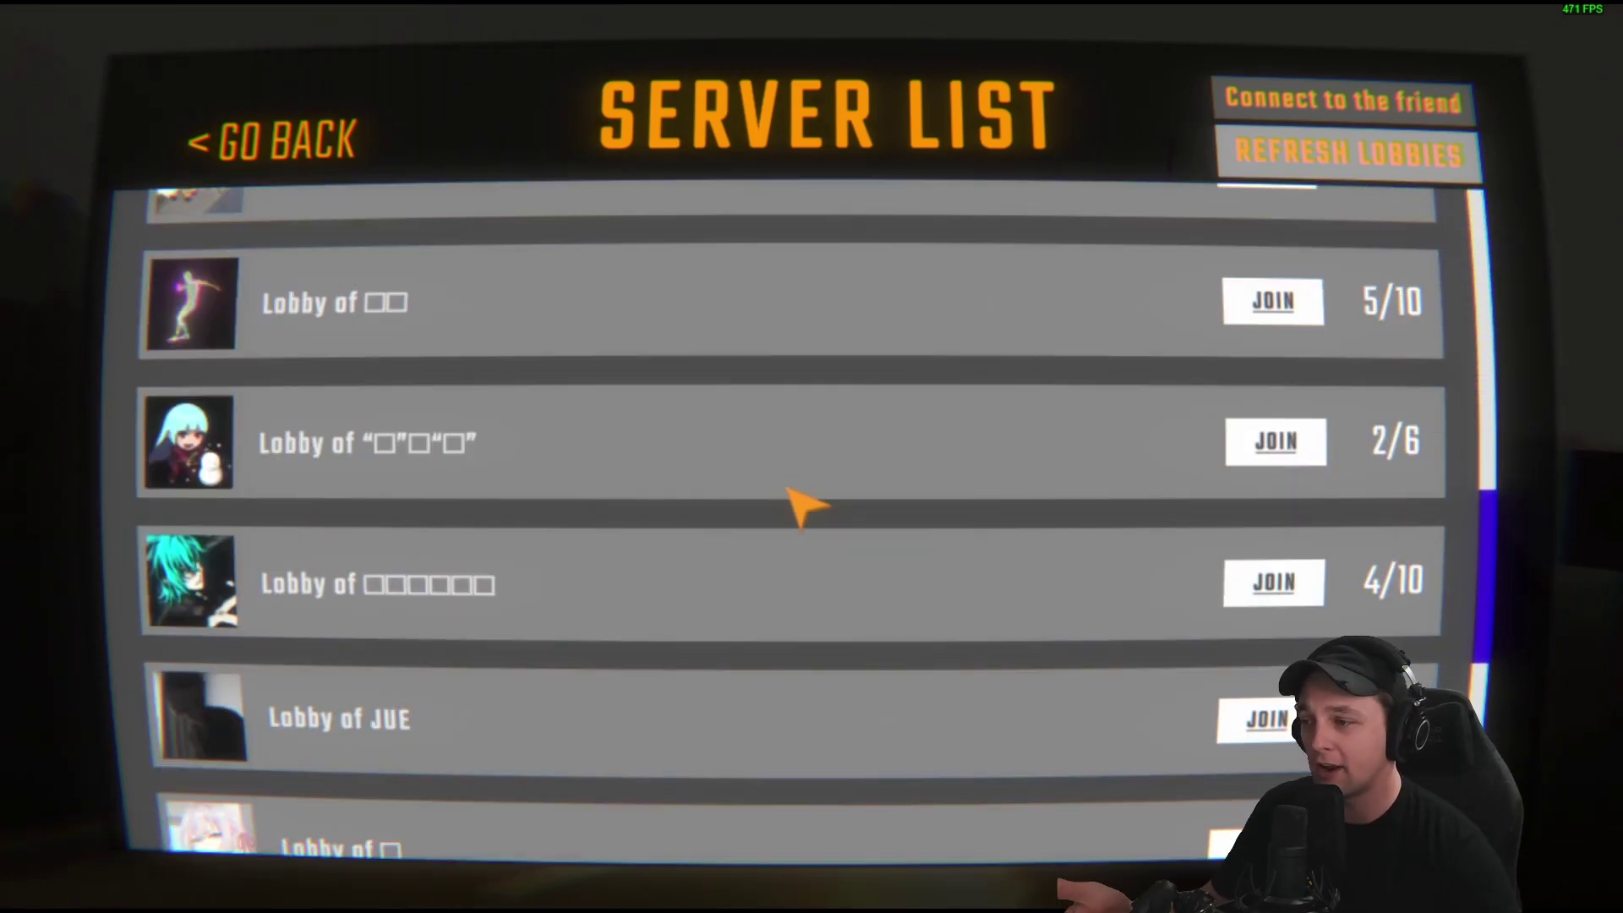
scroll(799, 515, "down", 6)
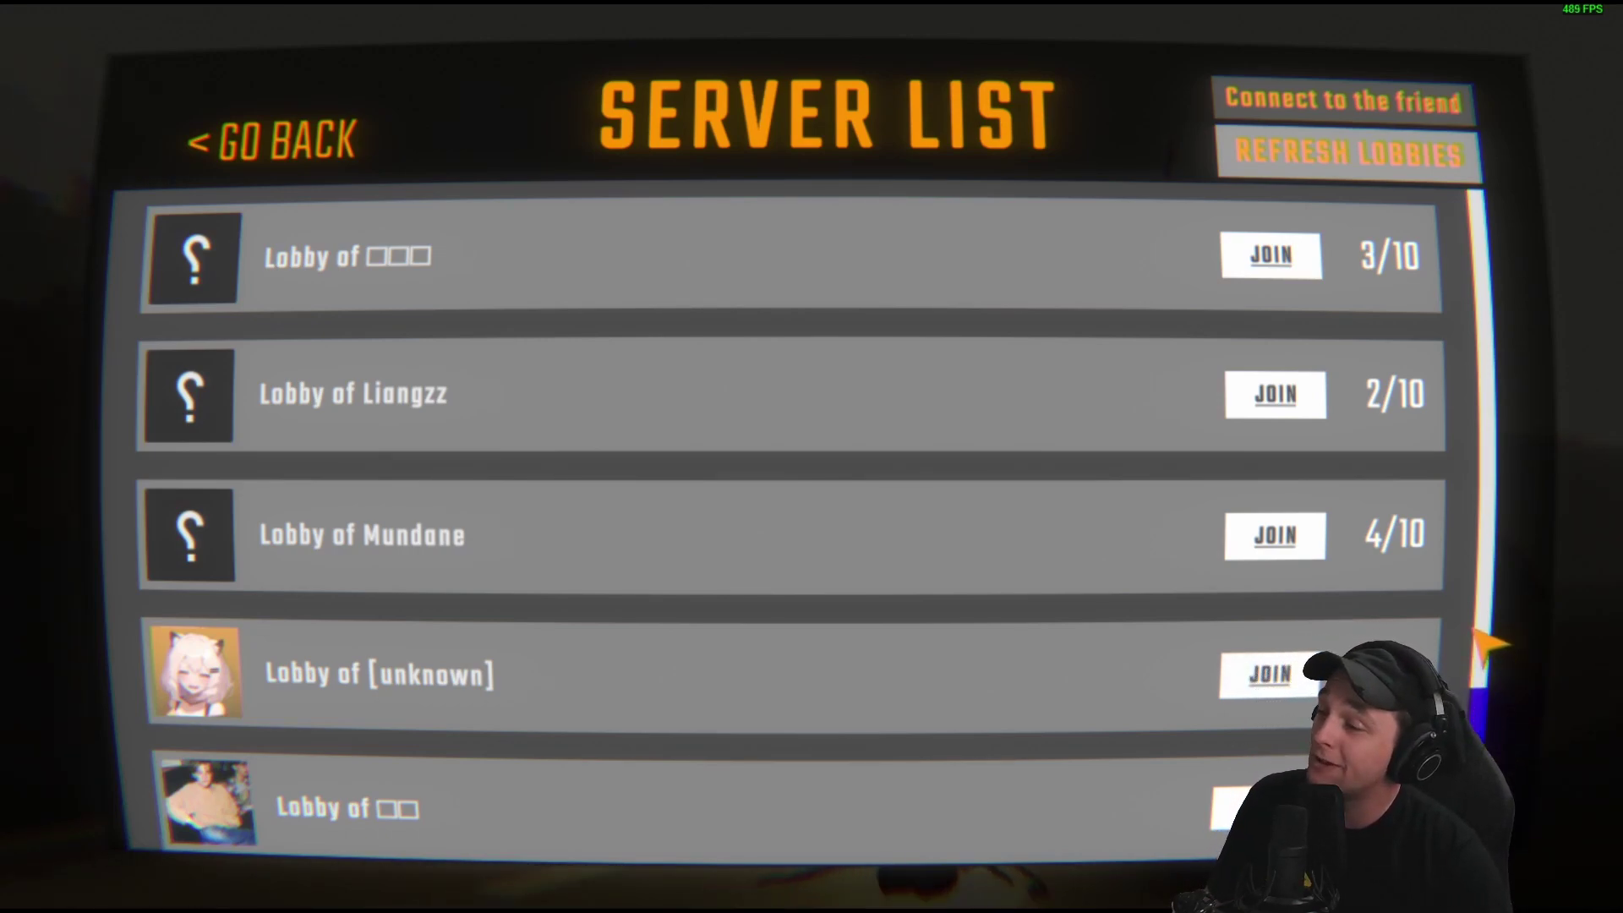
scroll(645, 515, "up", 15)
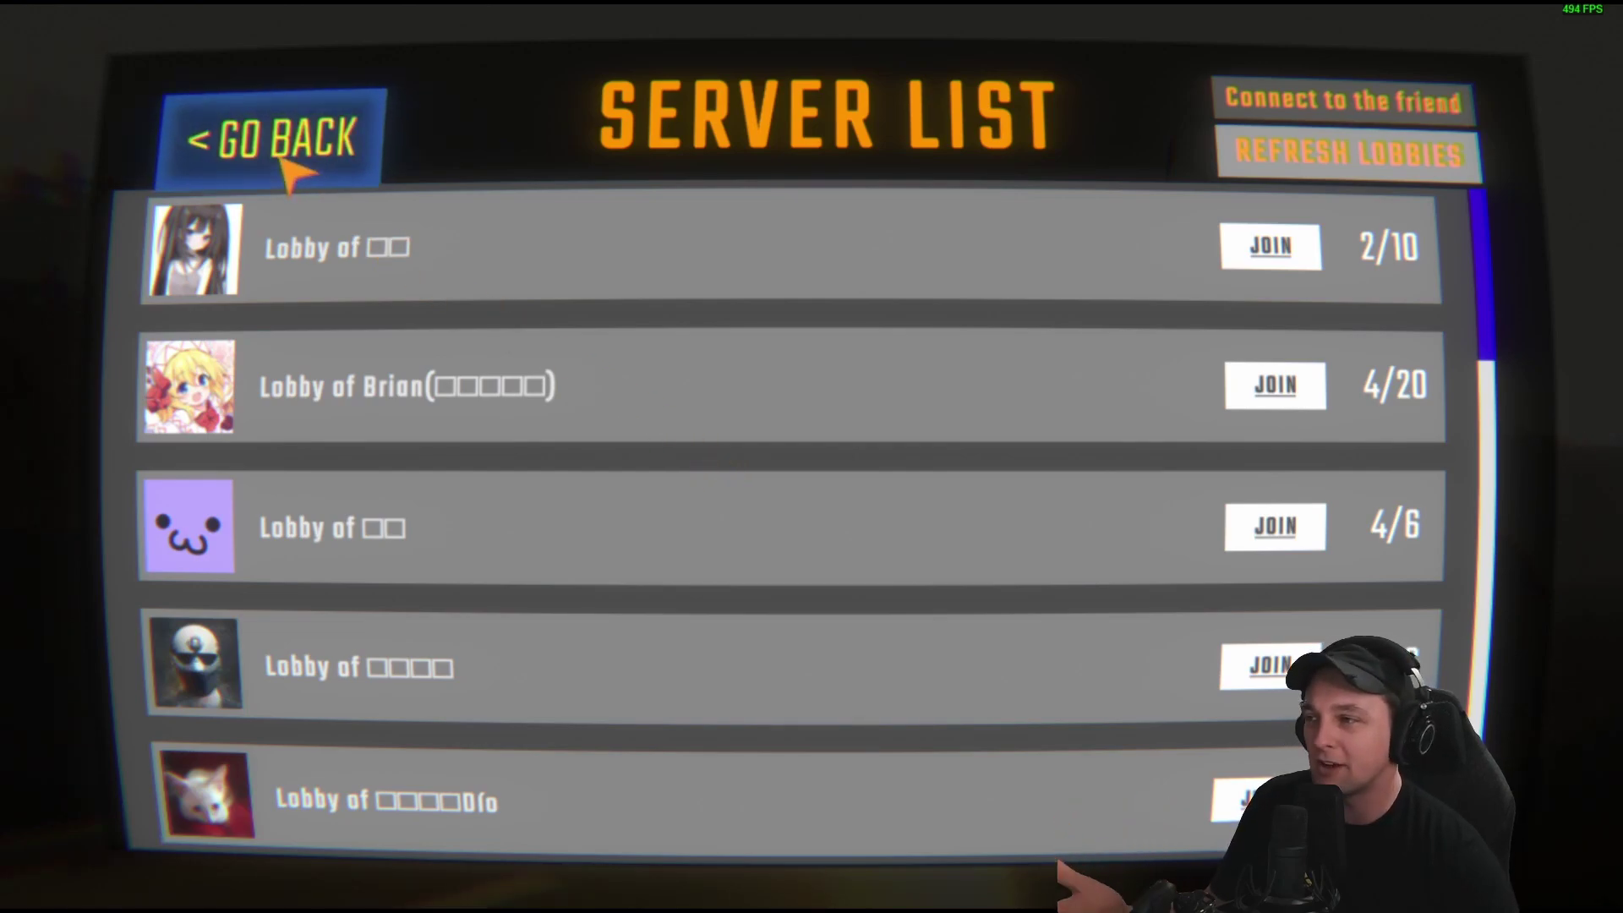
left_click(410, 171)
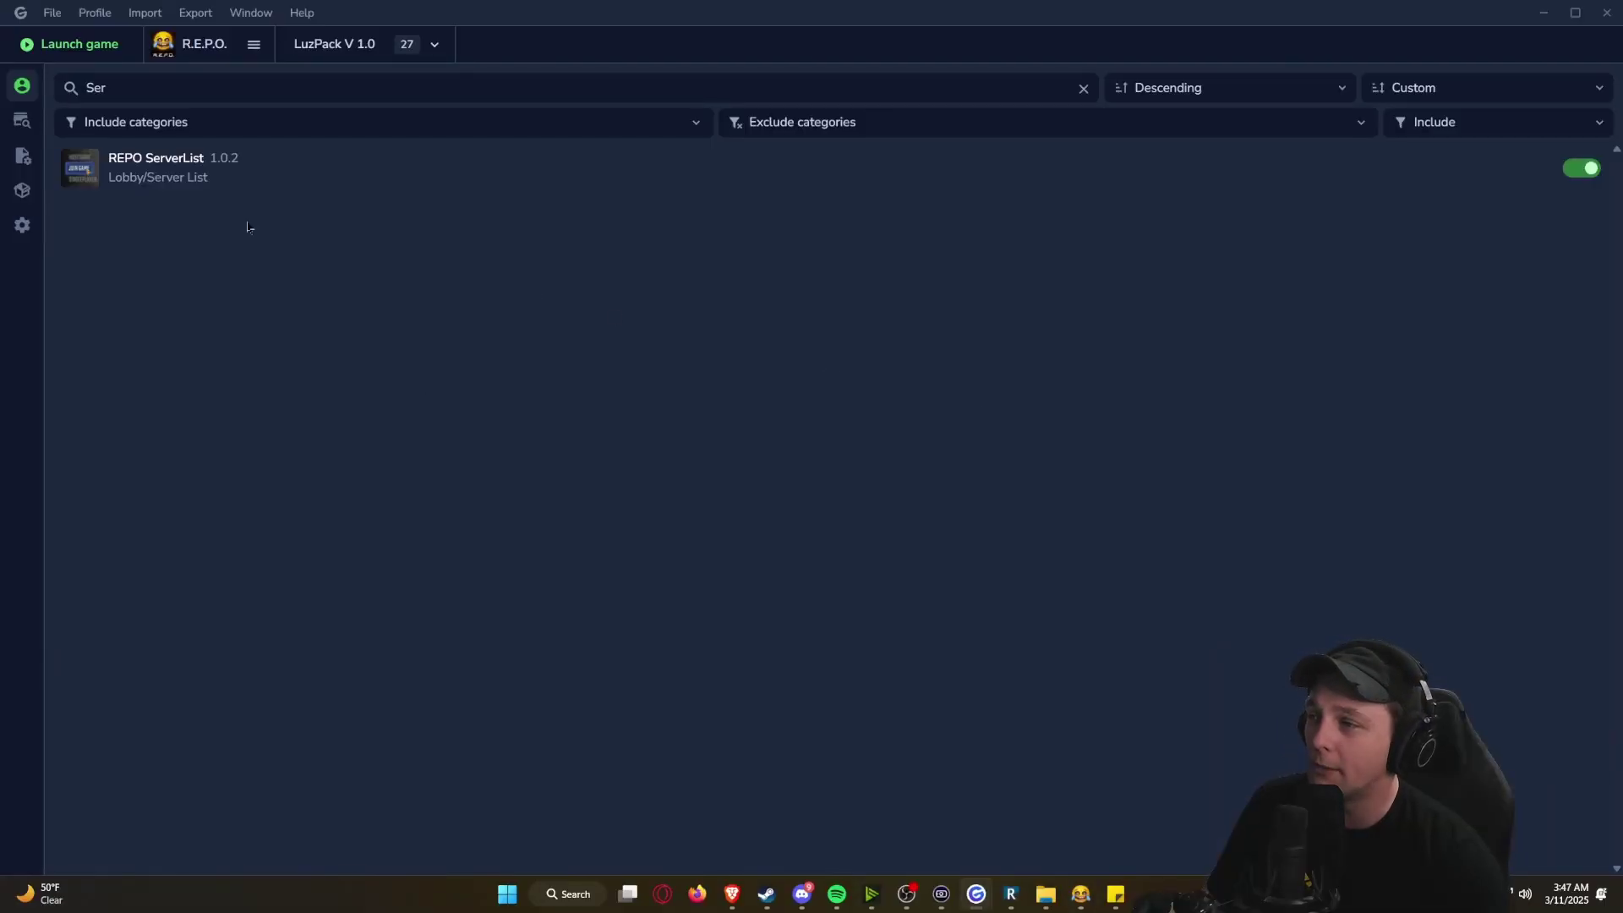
Step: Open the REPO ServerList mod's details in Gale and read its usage instructions and changelog
left_click(181, 176)
scroll(1135, 761, "down", 2)
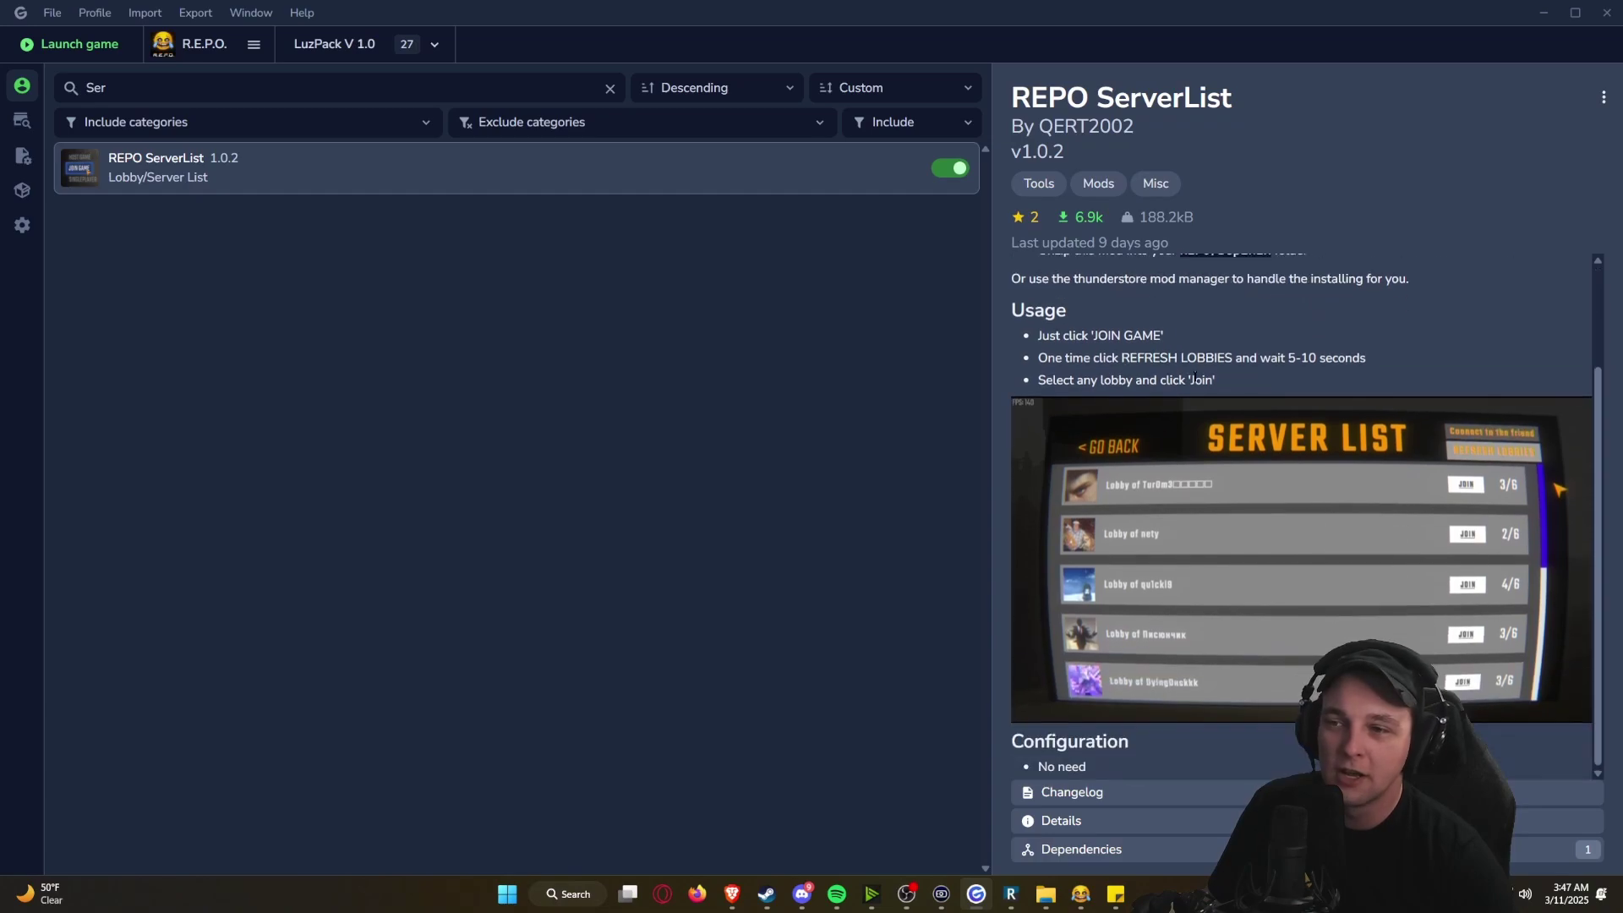
left_click(1062, 795)
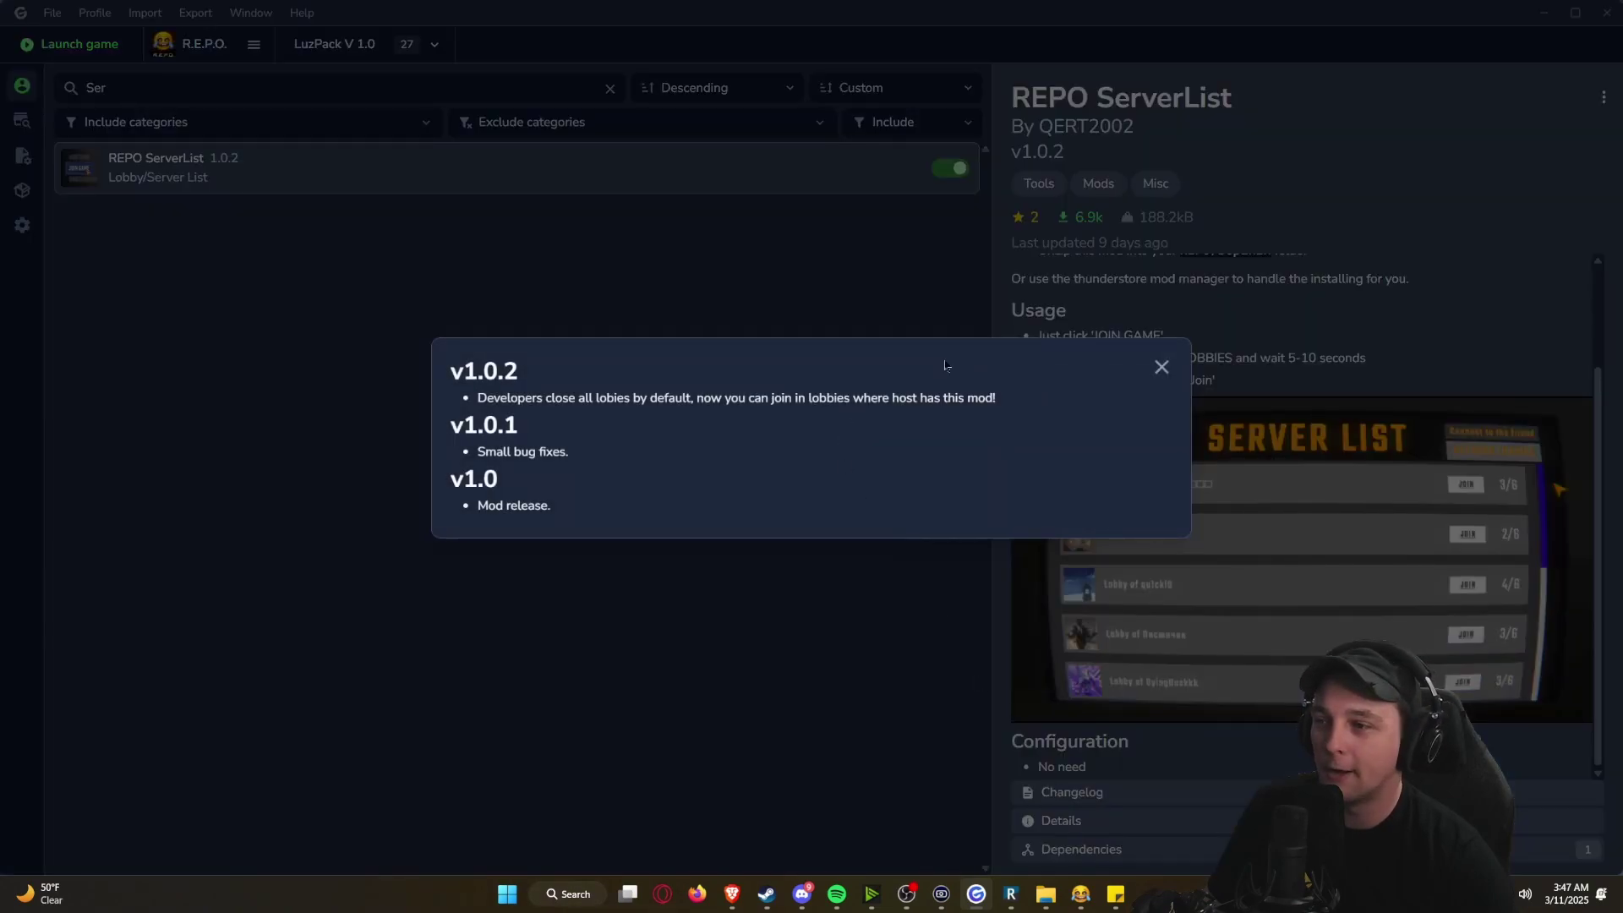
left_click(1163, 367)
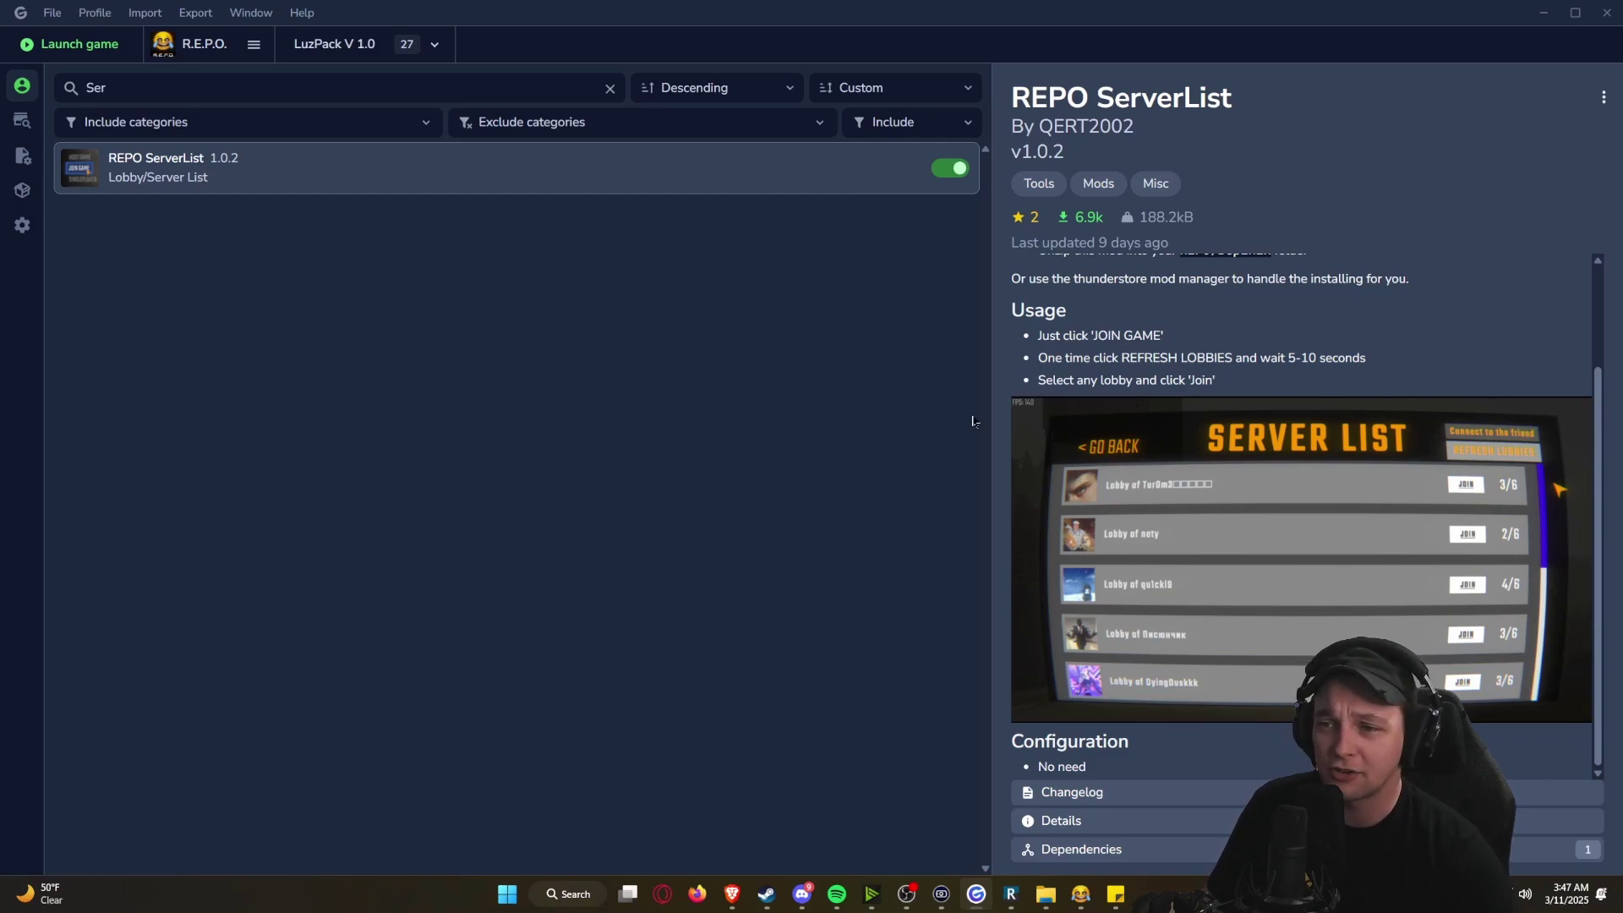
scroll(1099, 473, "up", 2)
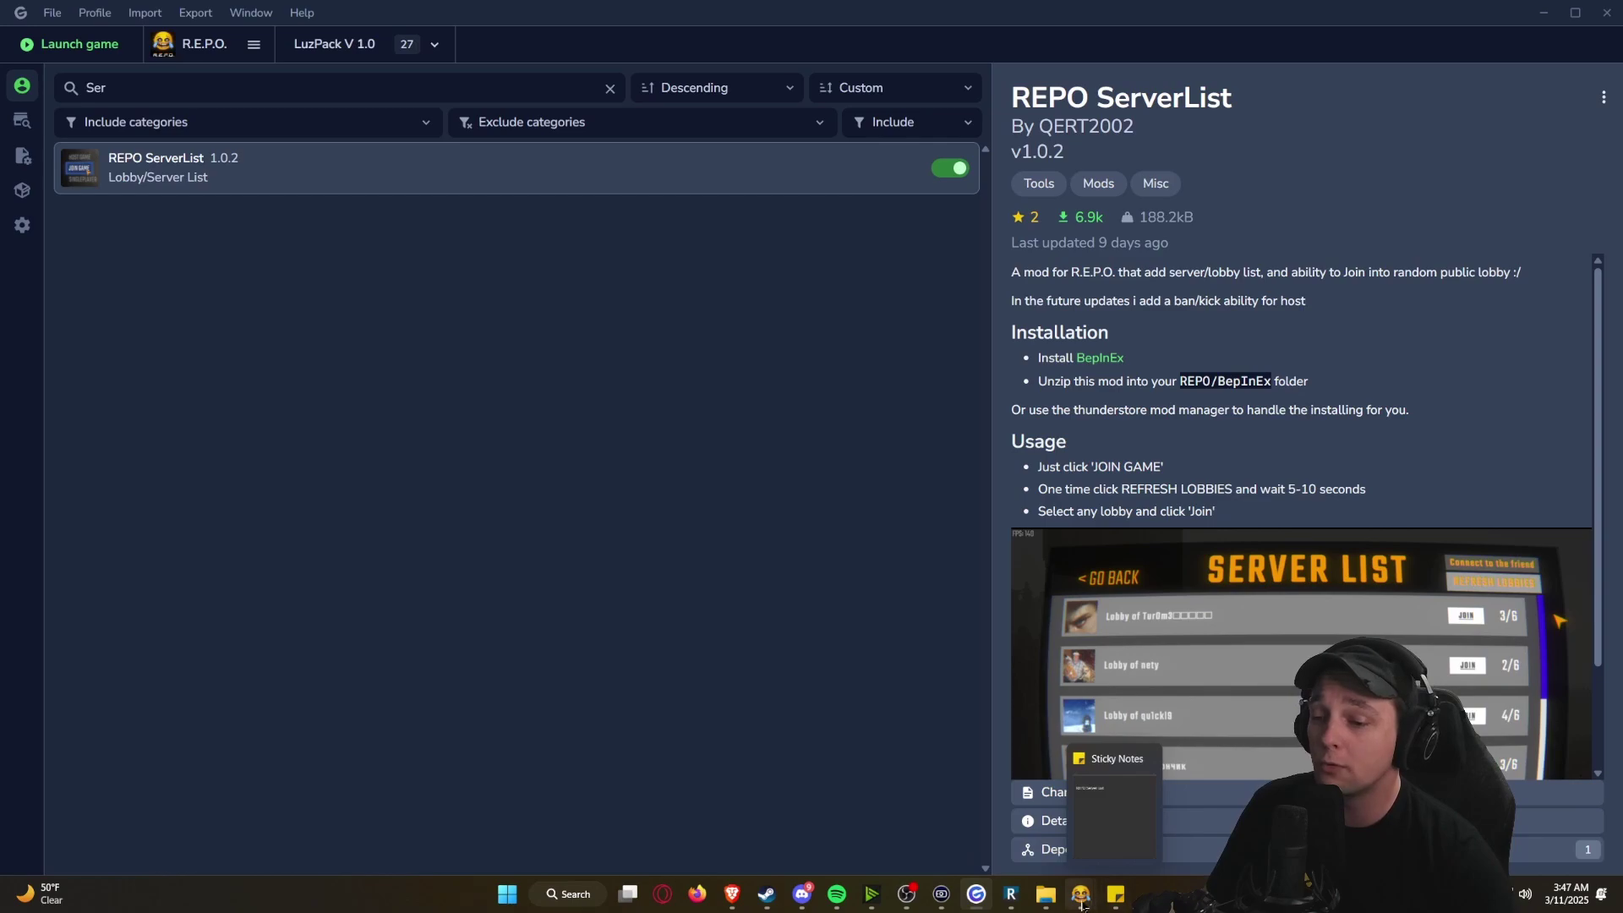
Step: Switch to the R.E.P.O. game and start hosting a game from the main menu
left_click(1095, 807)
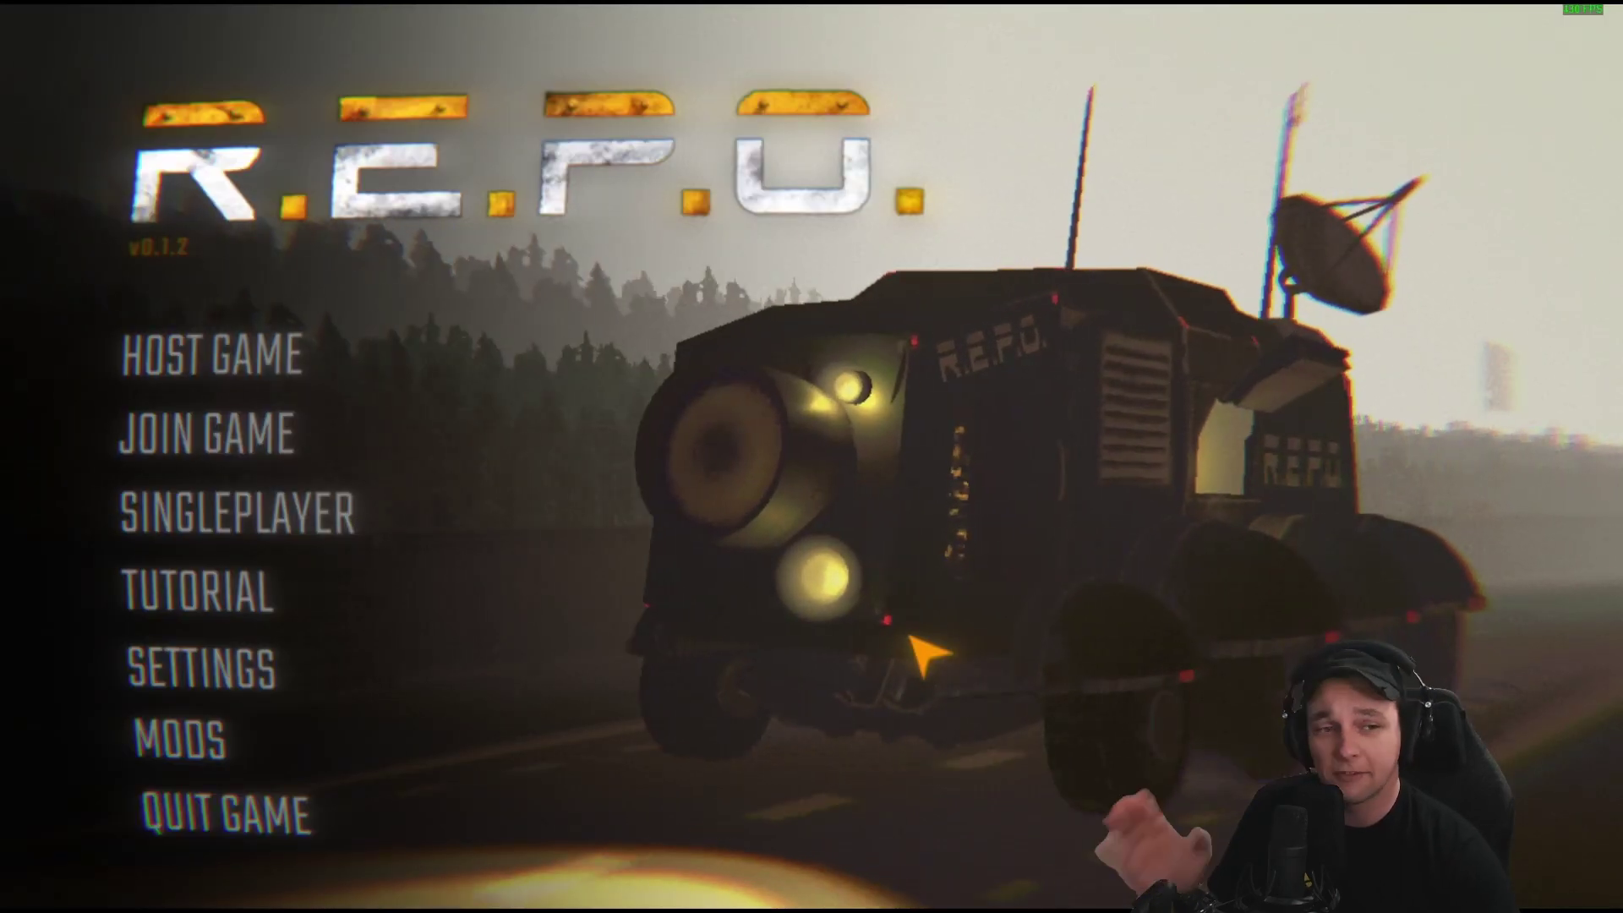
left_click(222, 366)
left_click(972, 634)
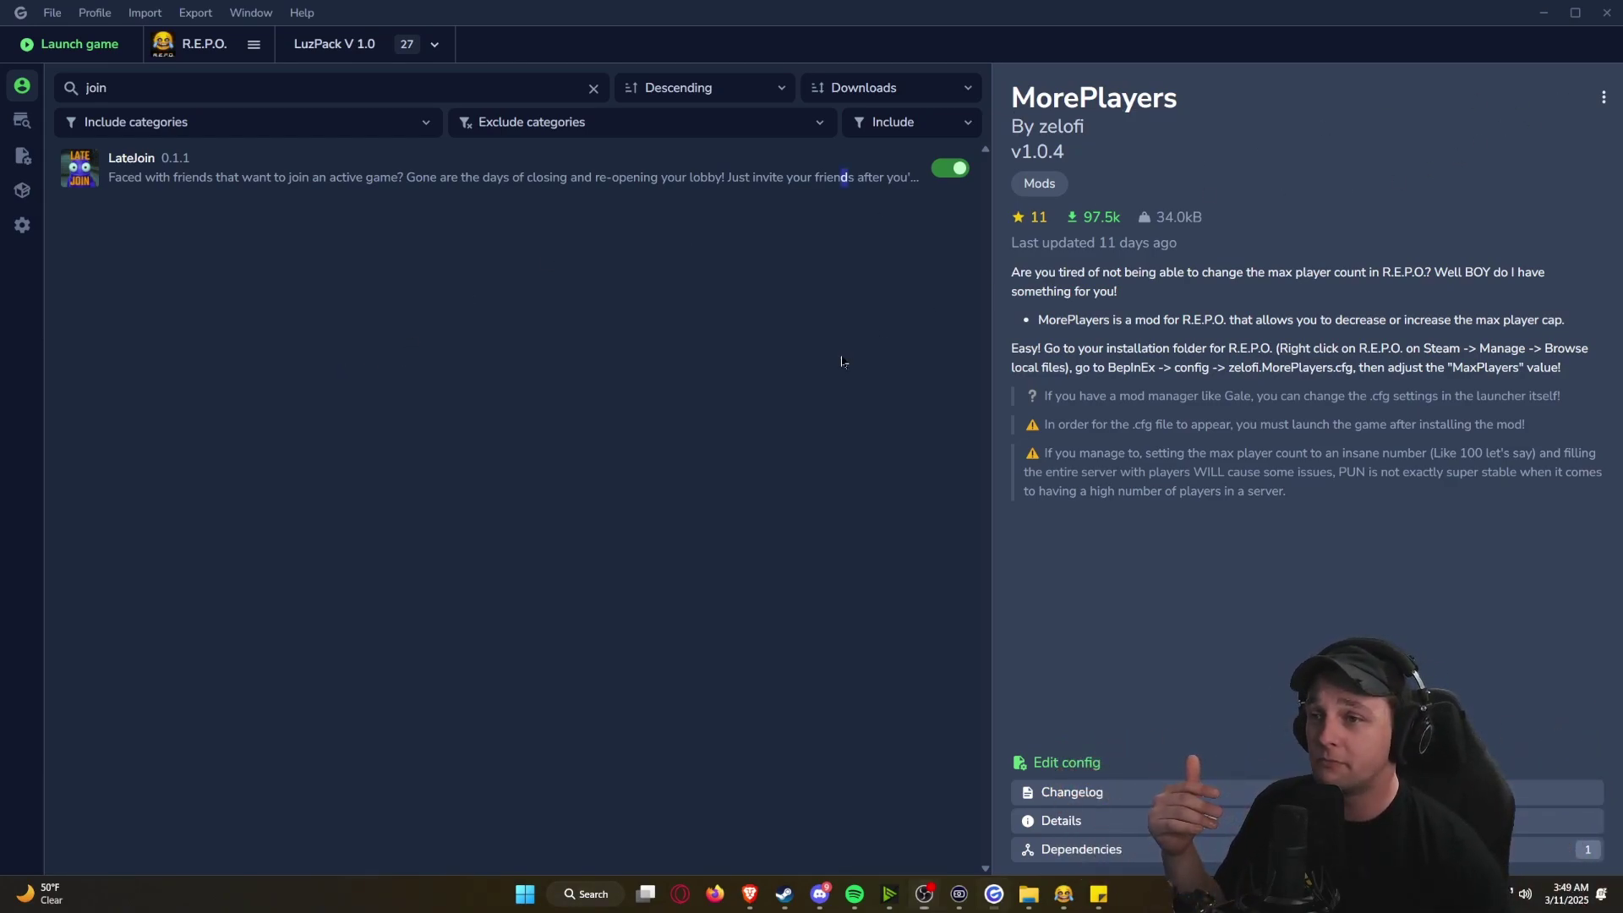
Step: Read the LateJoin mod's details, and search the installed mods for "more" to open MorePlayers
left_click(162, 170)
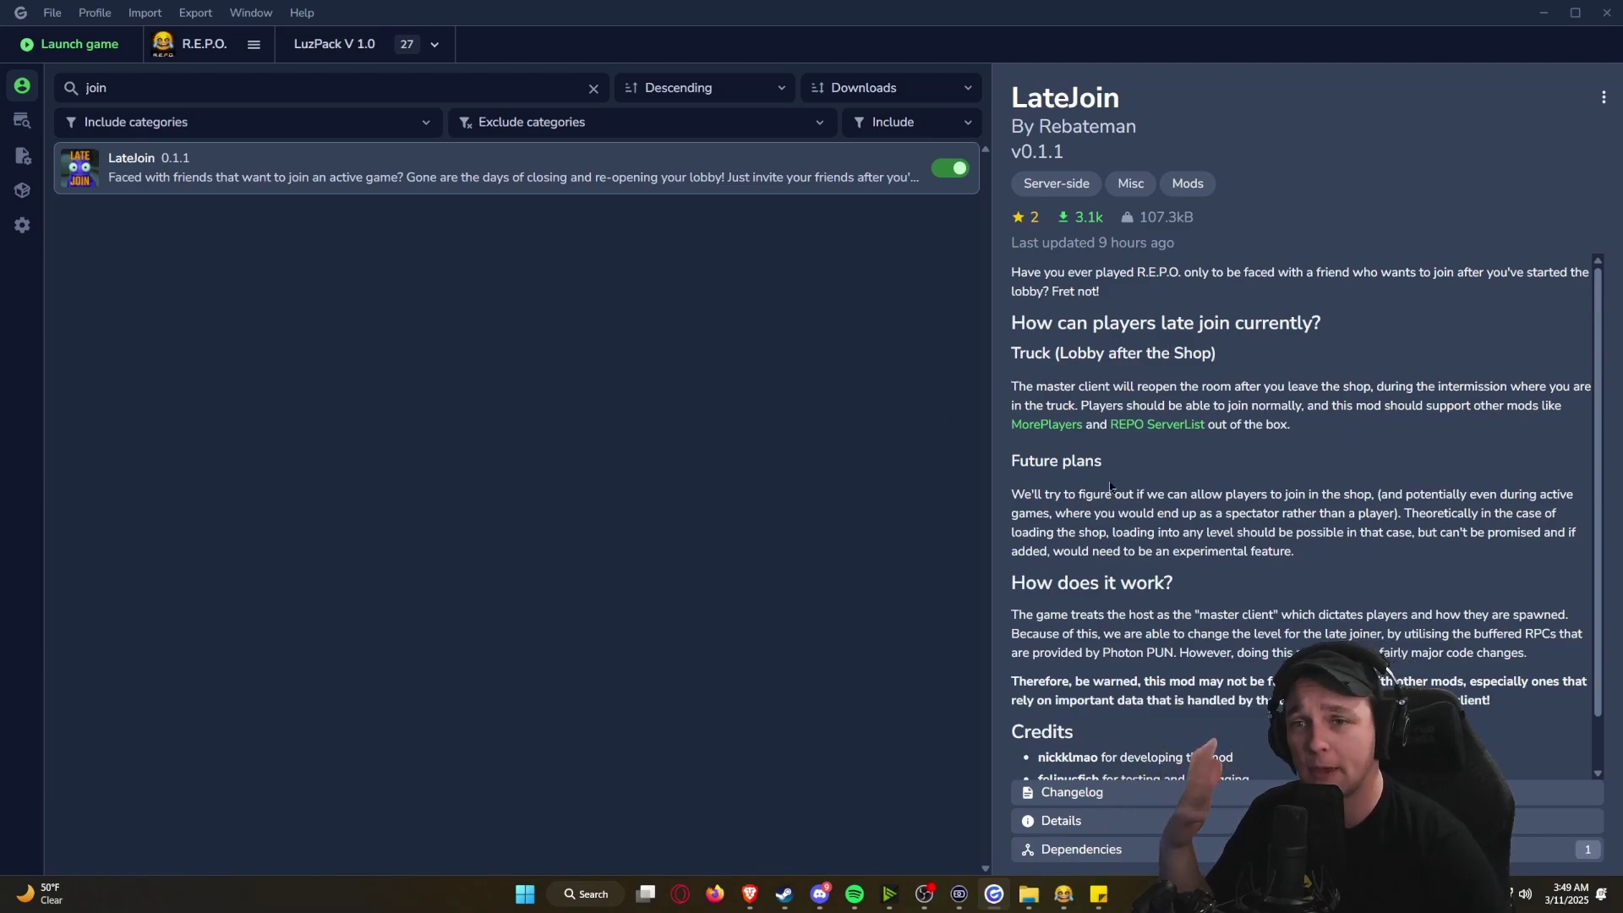
left_click(147, 86)
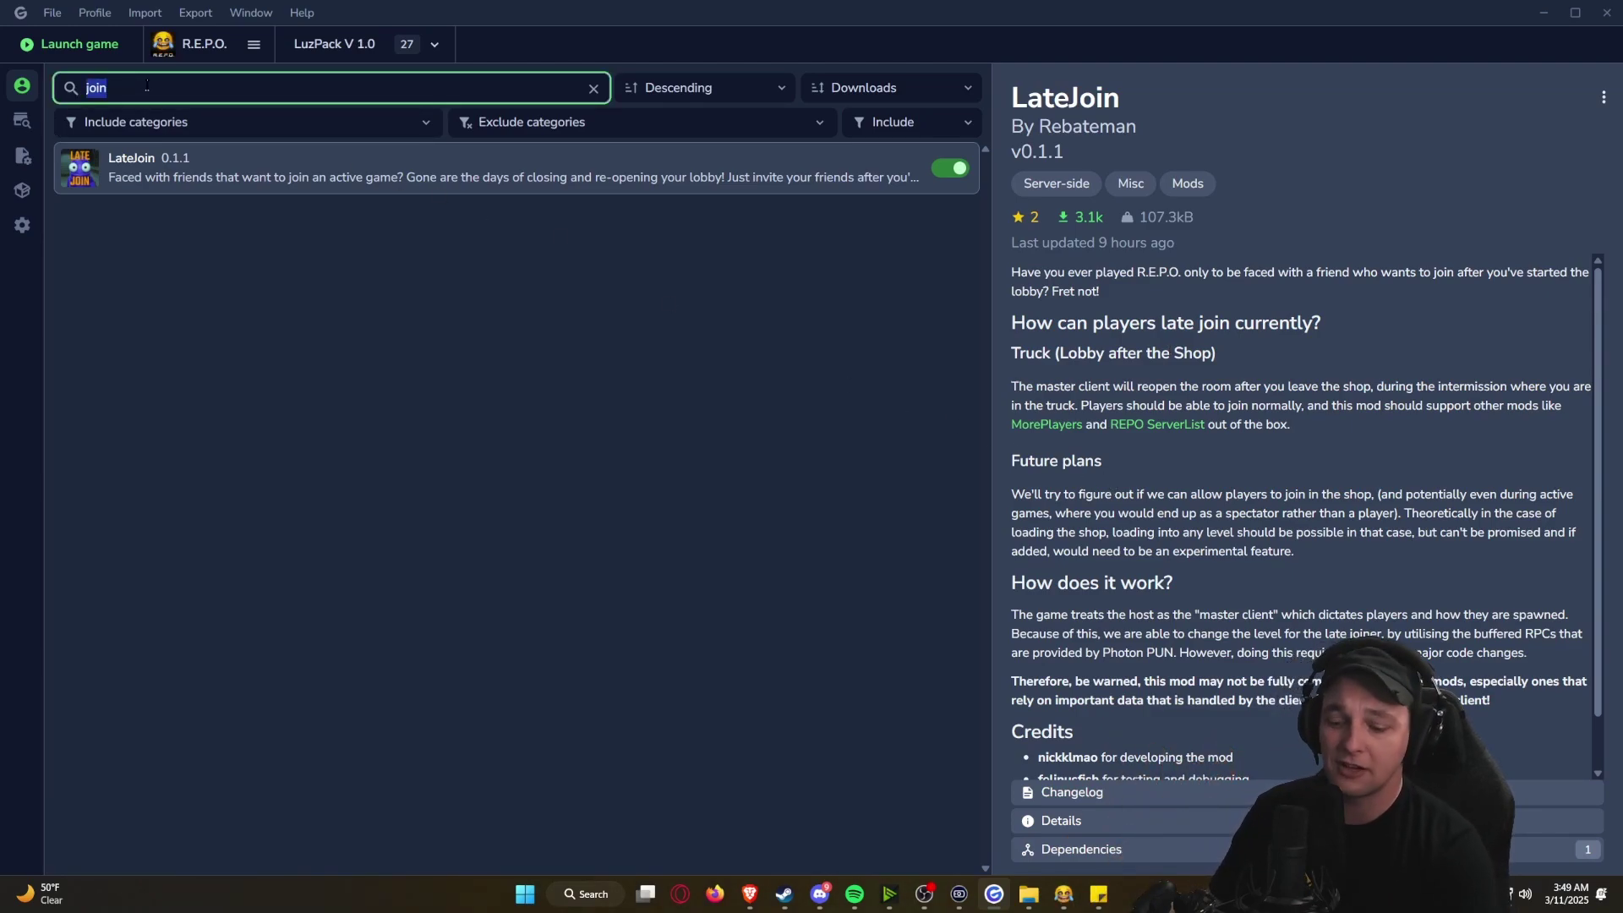
key("BackSpace")
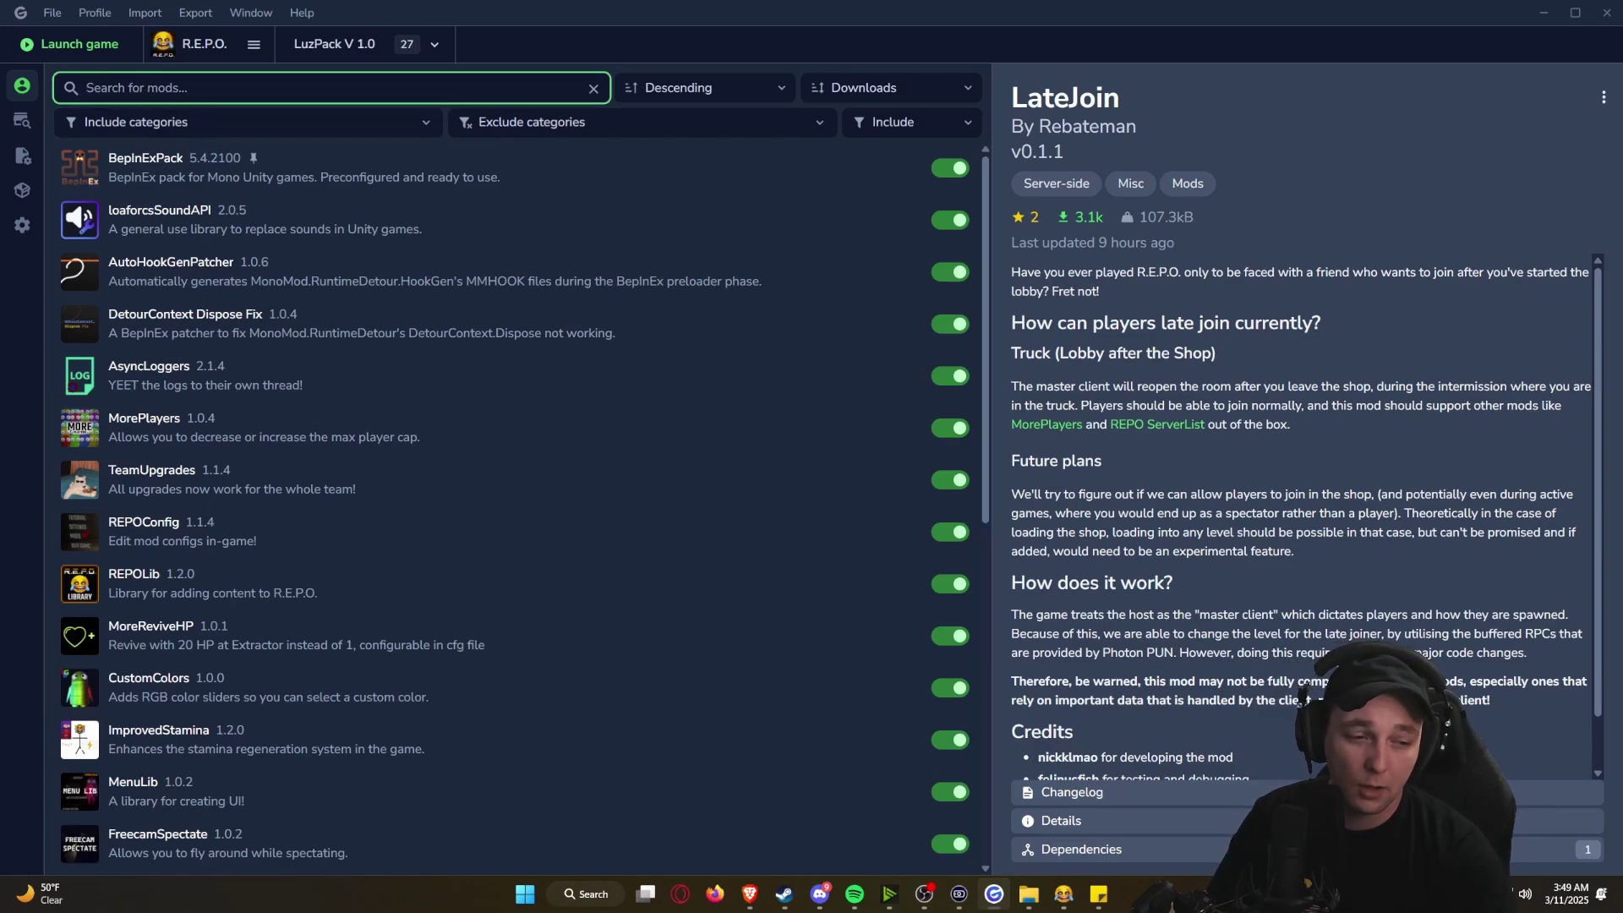
left_click(320, 88)
type("more")
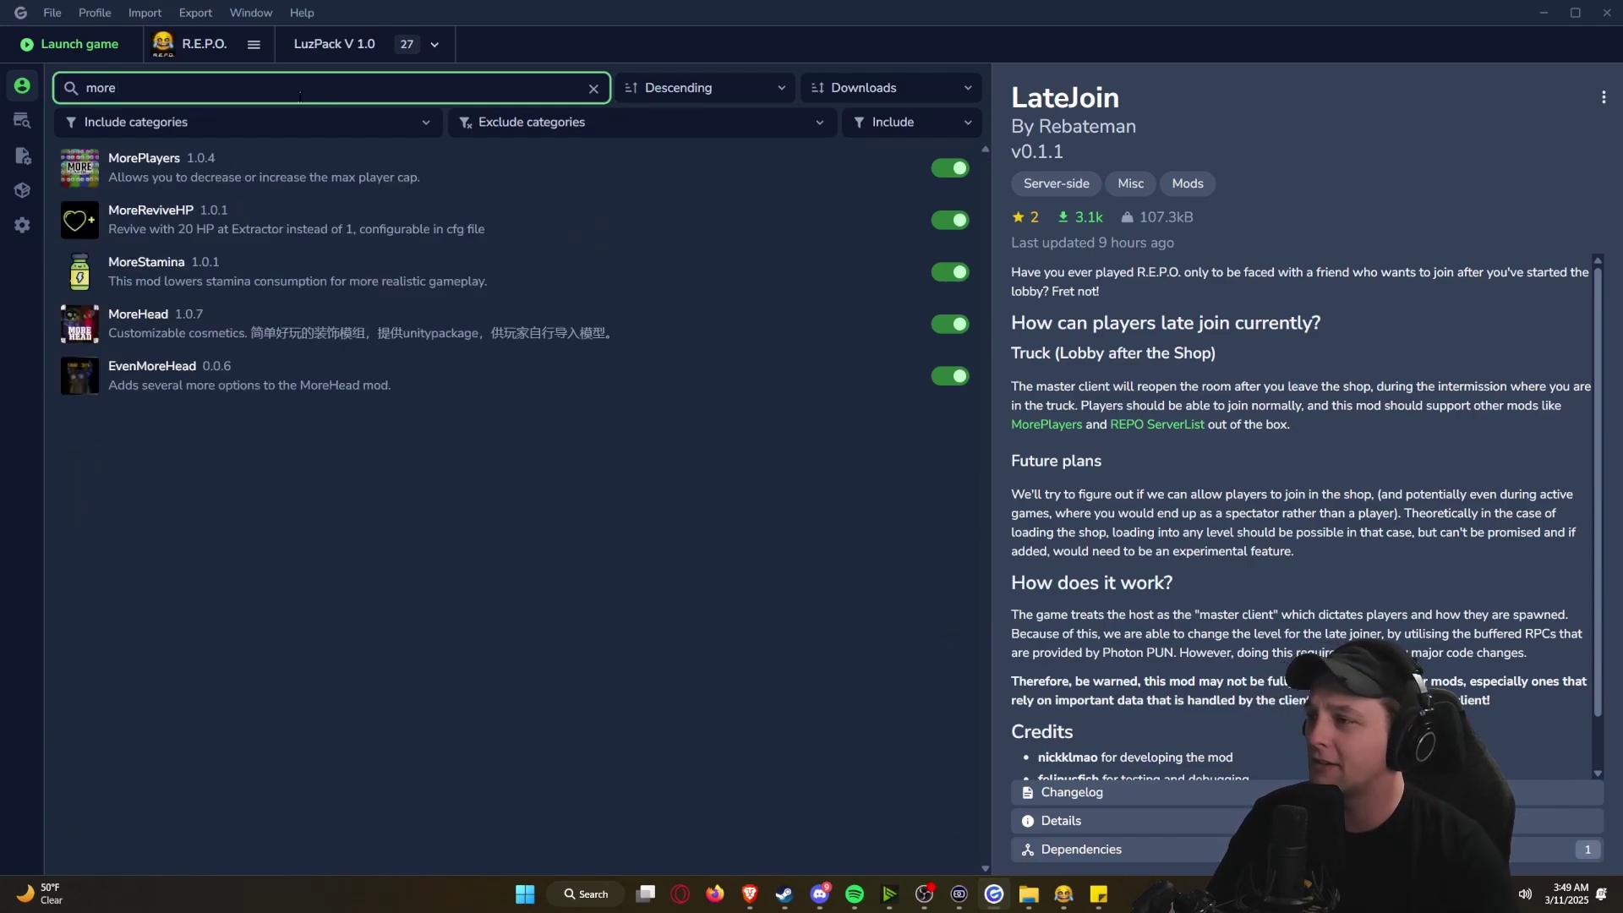
left_click(128, 160)
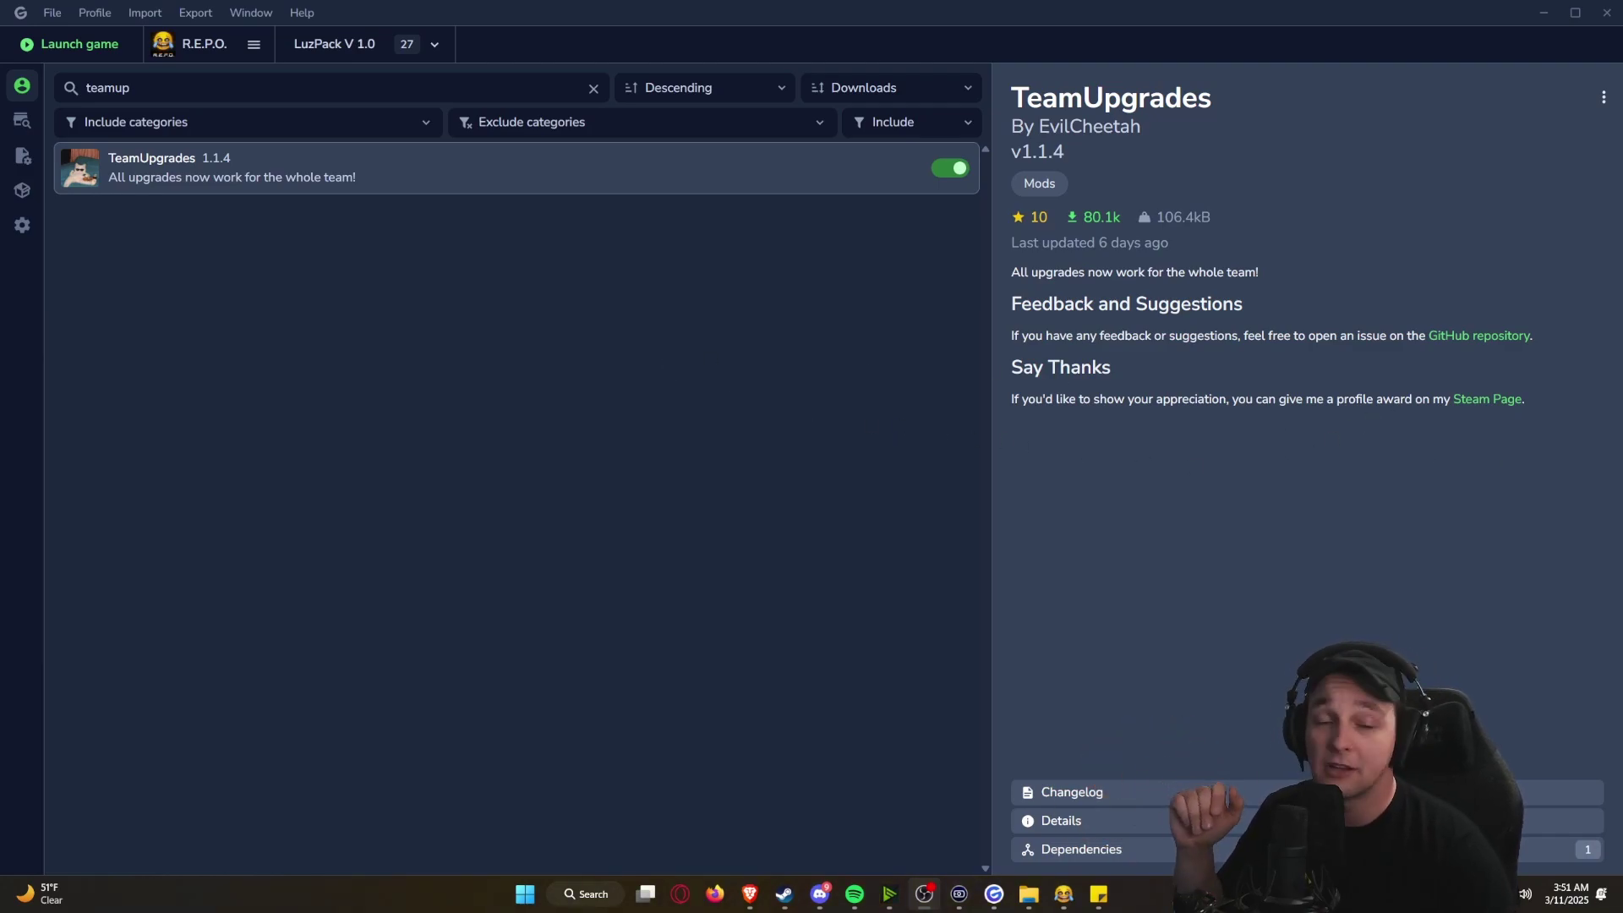
Step: Search the installed mods for "toggle" and clear the search filter to list all installed mods again
key("ctrl+a")
type("toggle")
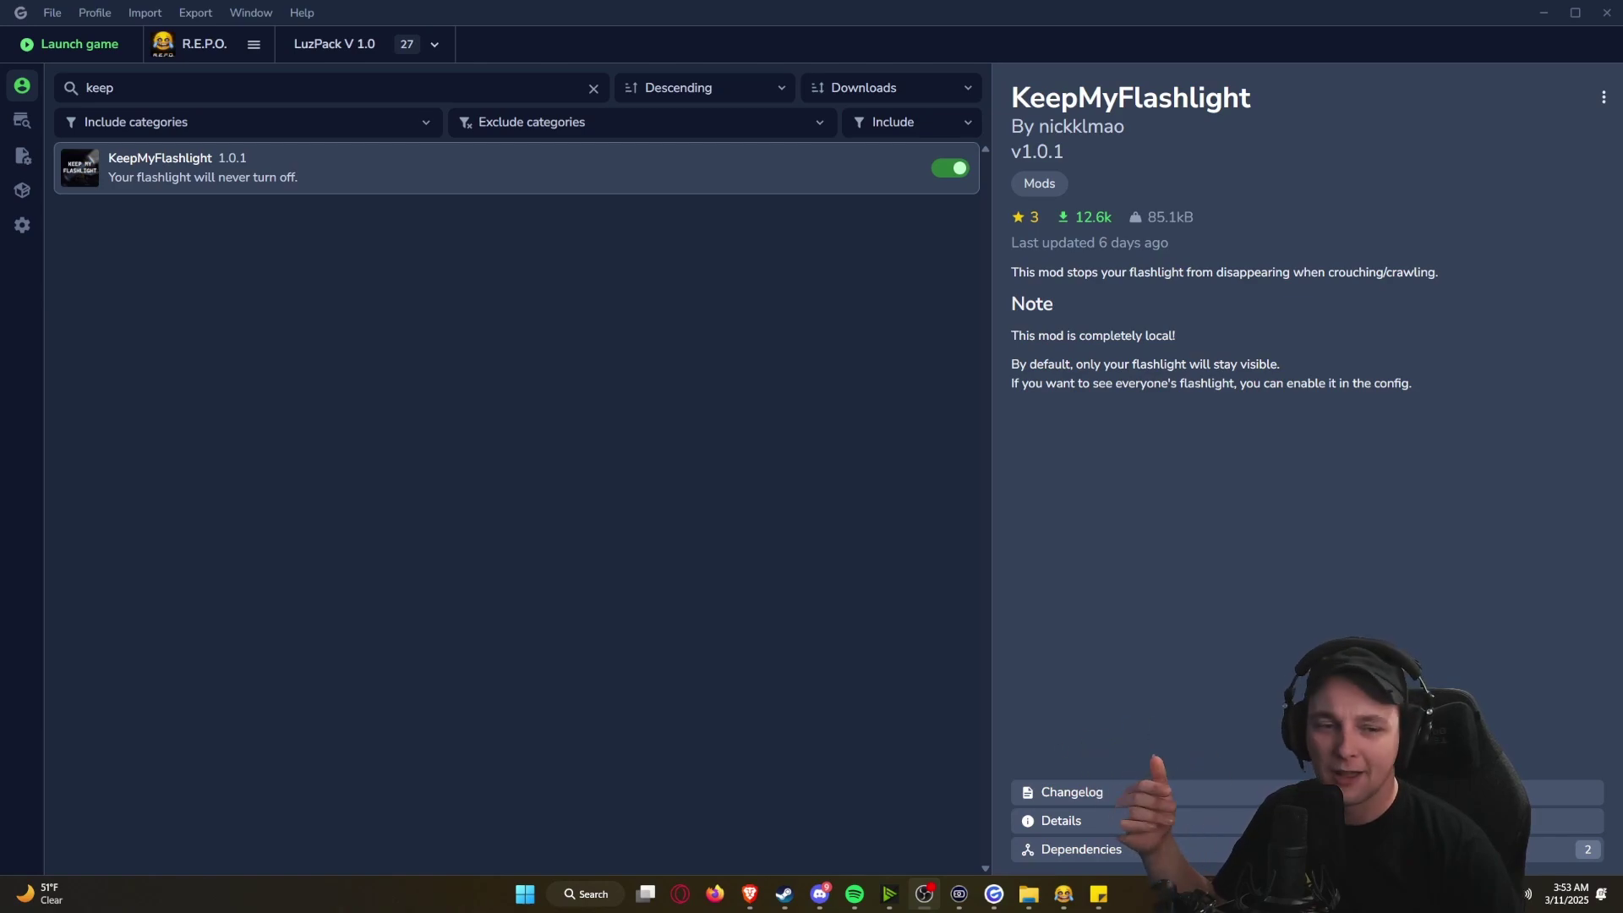
left_click(603, 99)
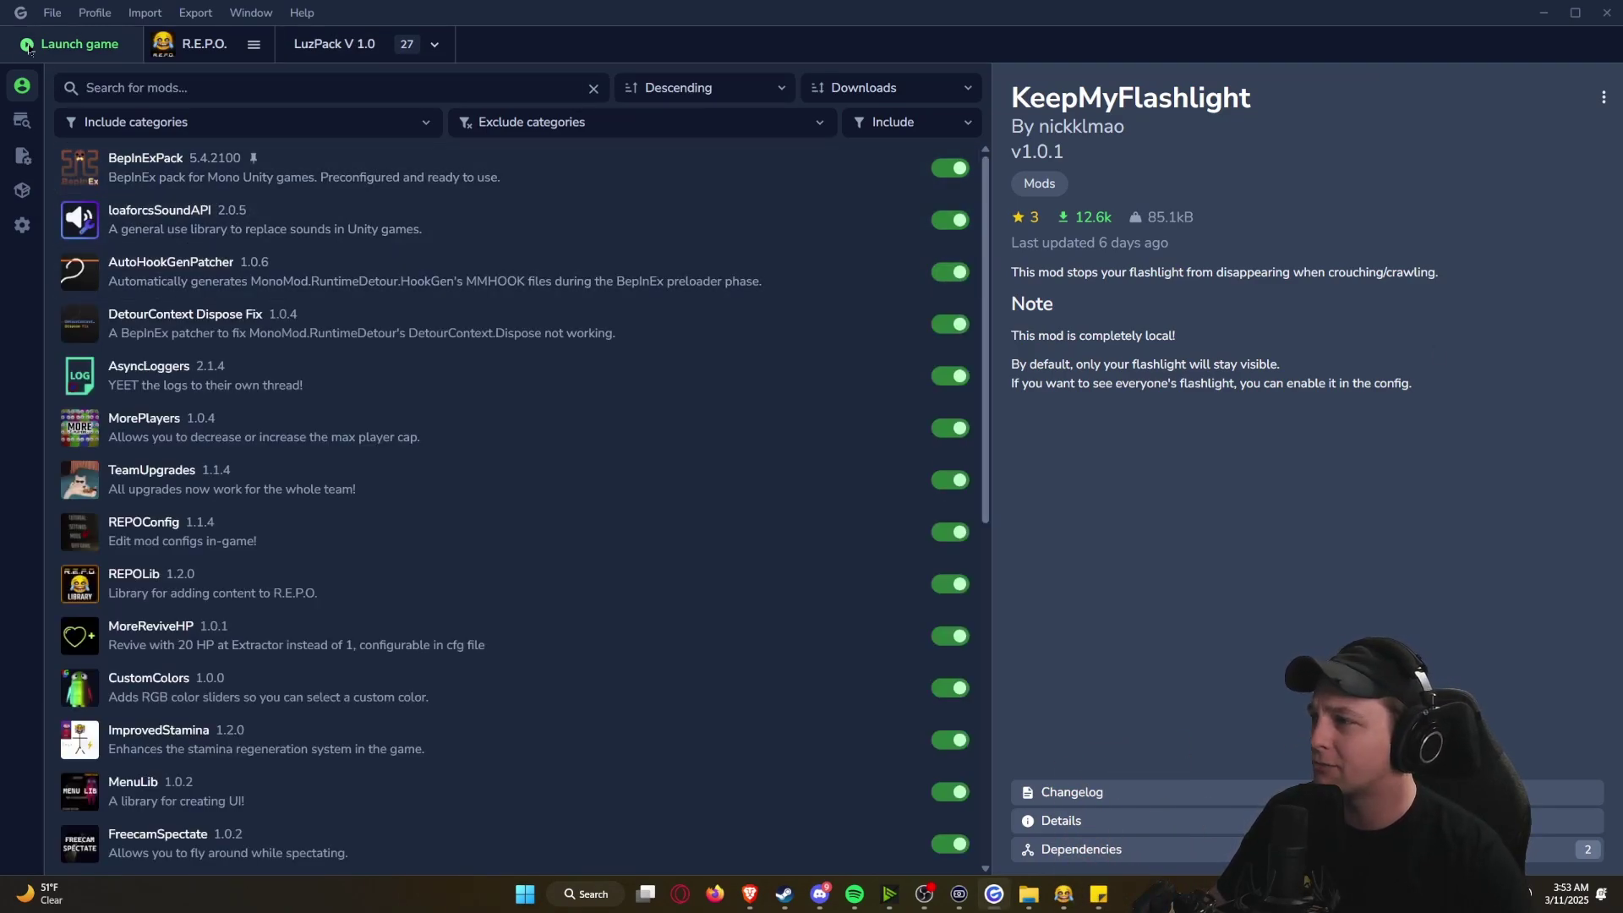
Step: Open the Thunderstore mod browser and sort the available mods by Newest
left_click(25, 120)
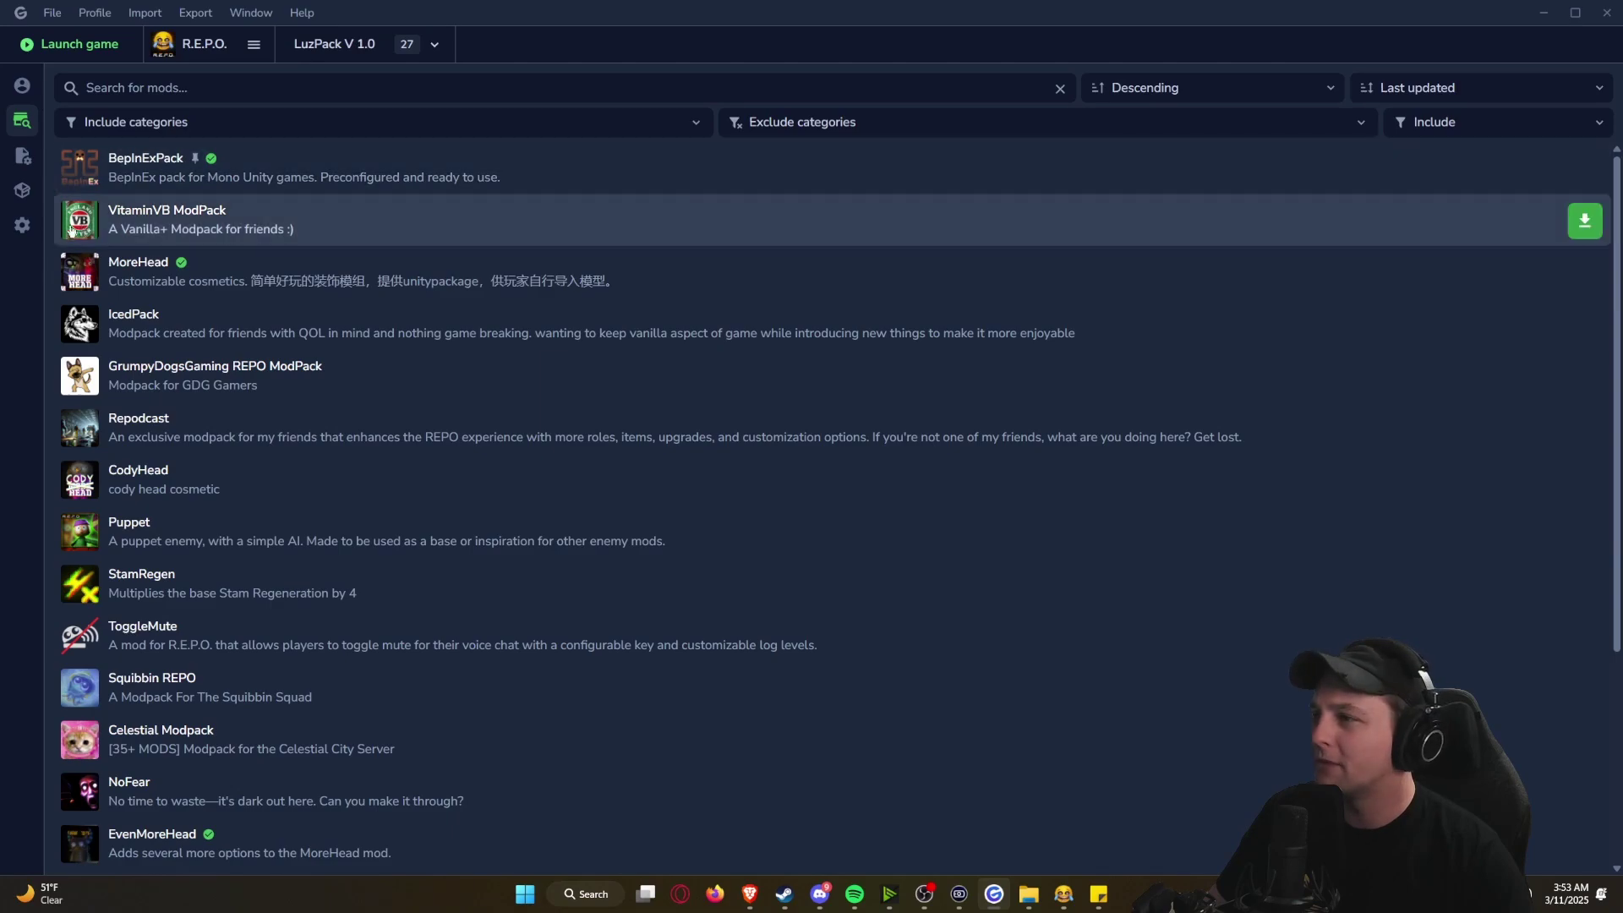
left_click(1424, 87)
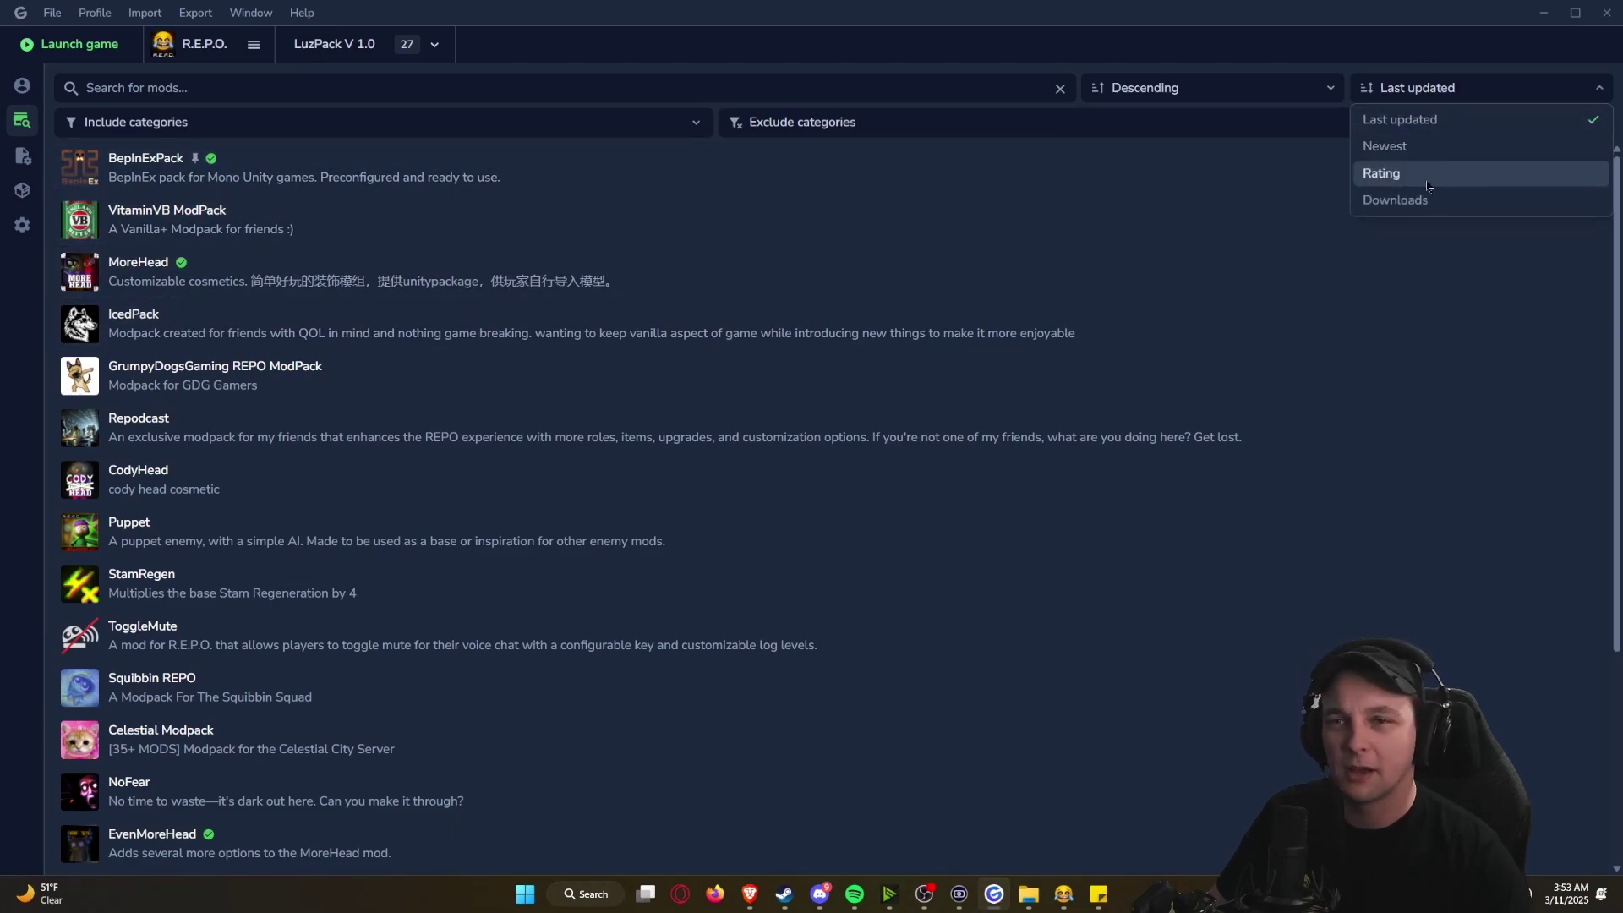
left_click(1404, 148)
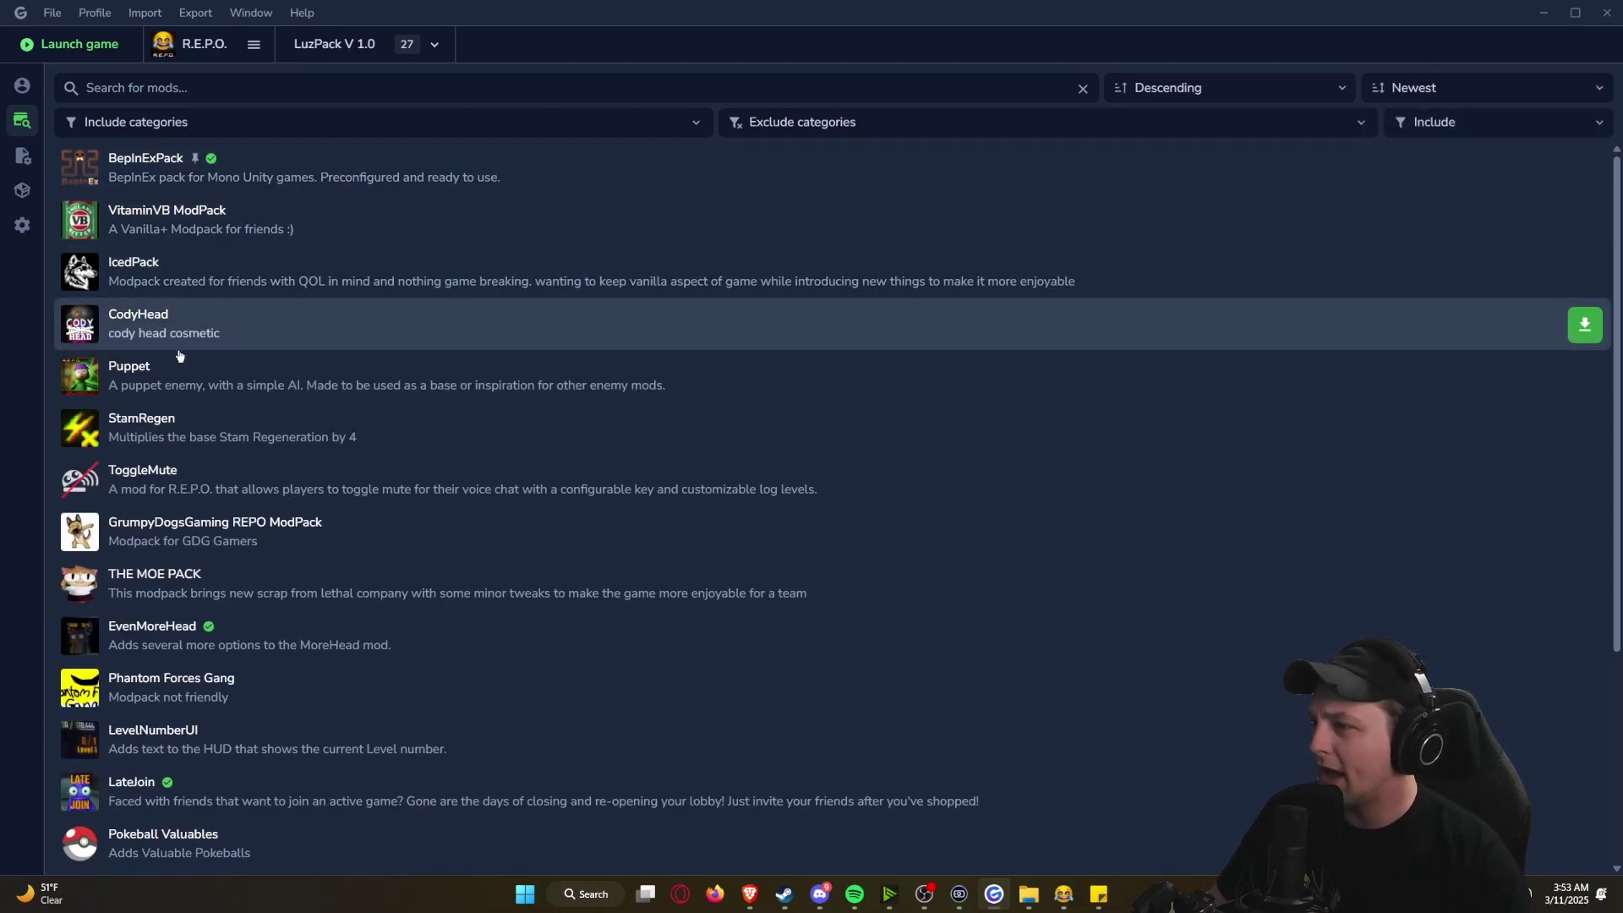
Step: View the Puppet mod's details, look through the newest mods, and examine the MoreHead cosmetics mod's description
left_click(228, 379)
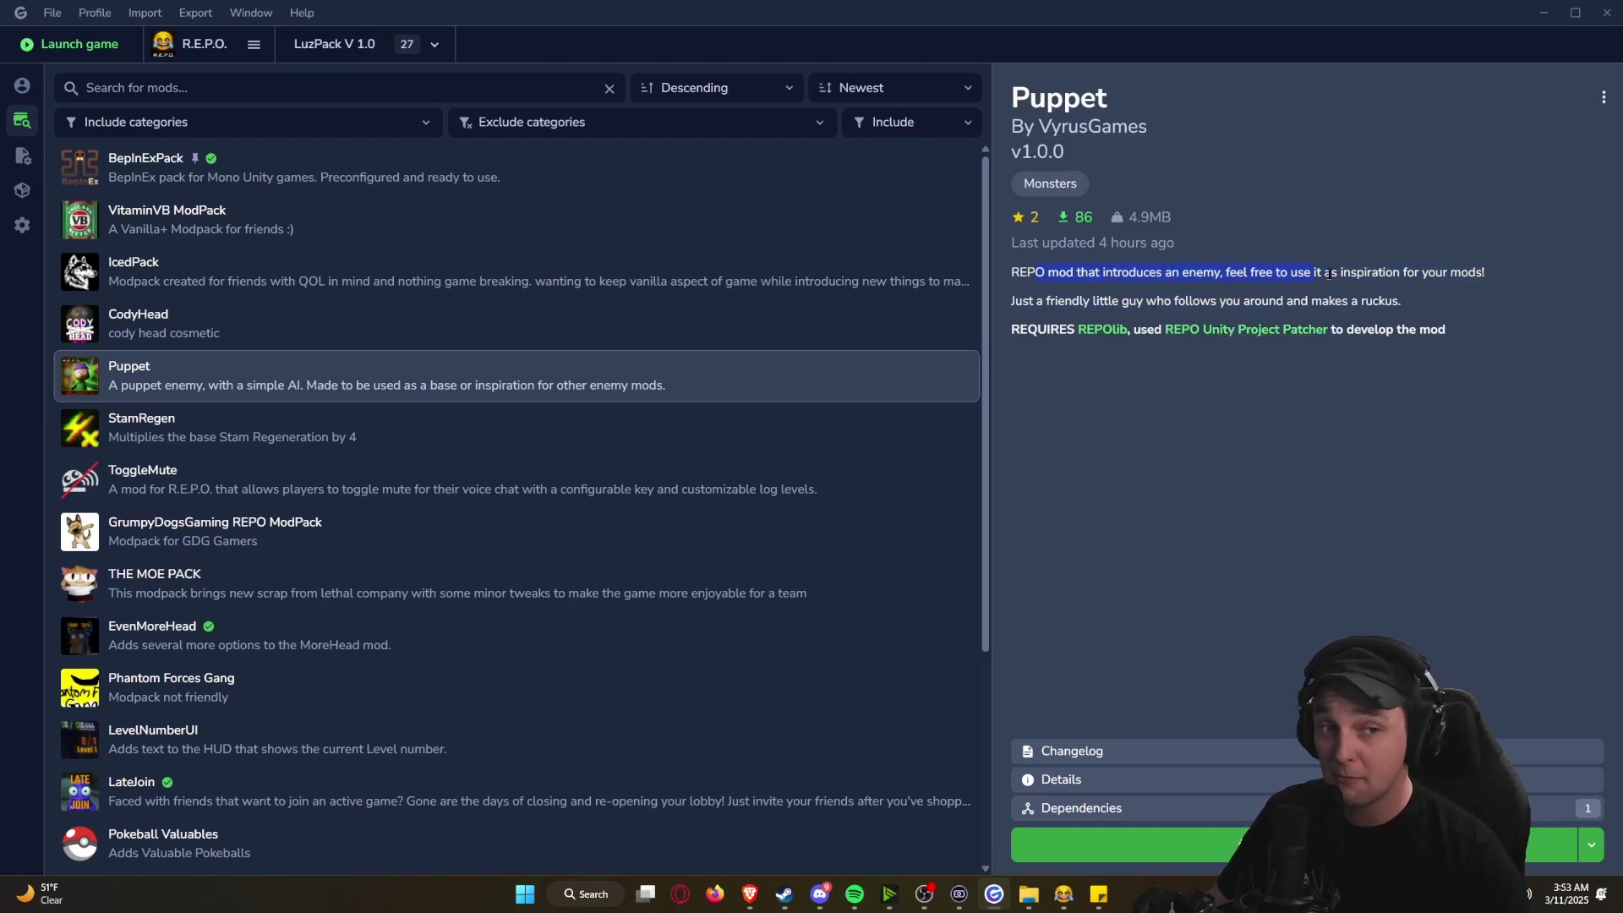
scroll(309, 439, "down", 1)
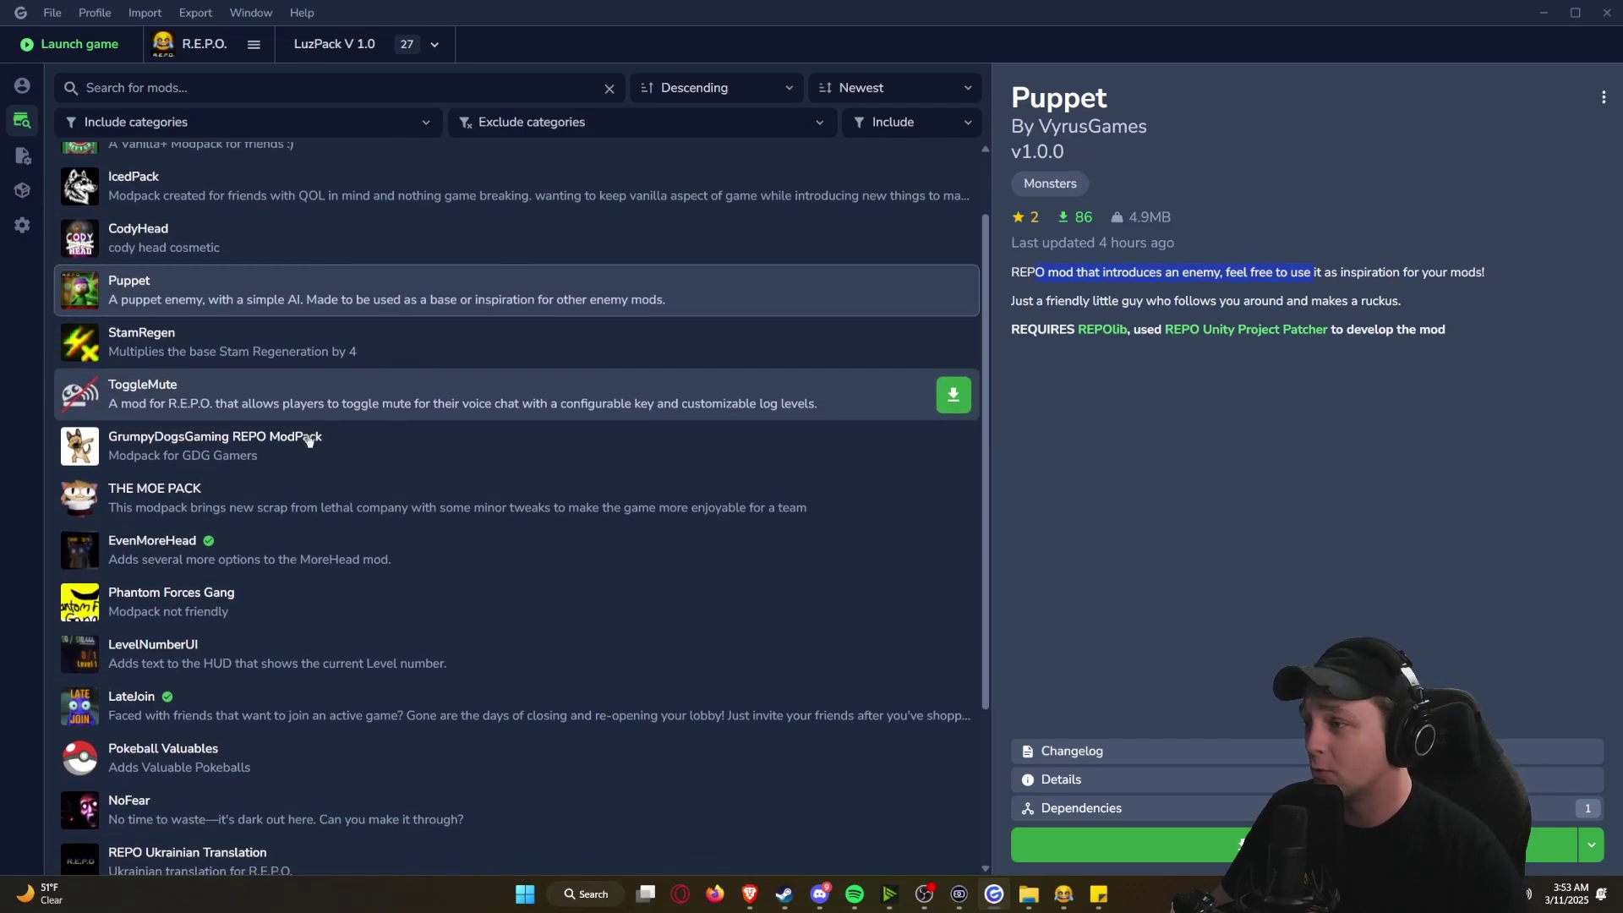
scroll(309, 439, "down", 2)
scroll(441, 315, "down", 2)
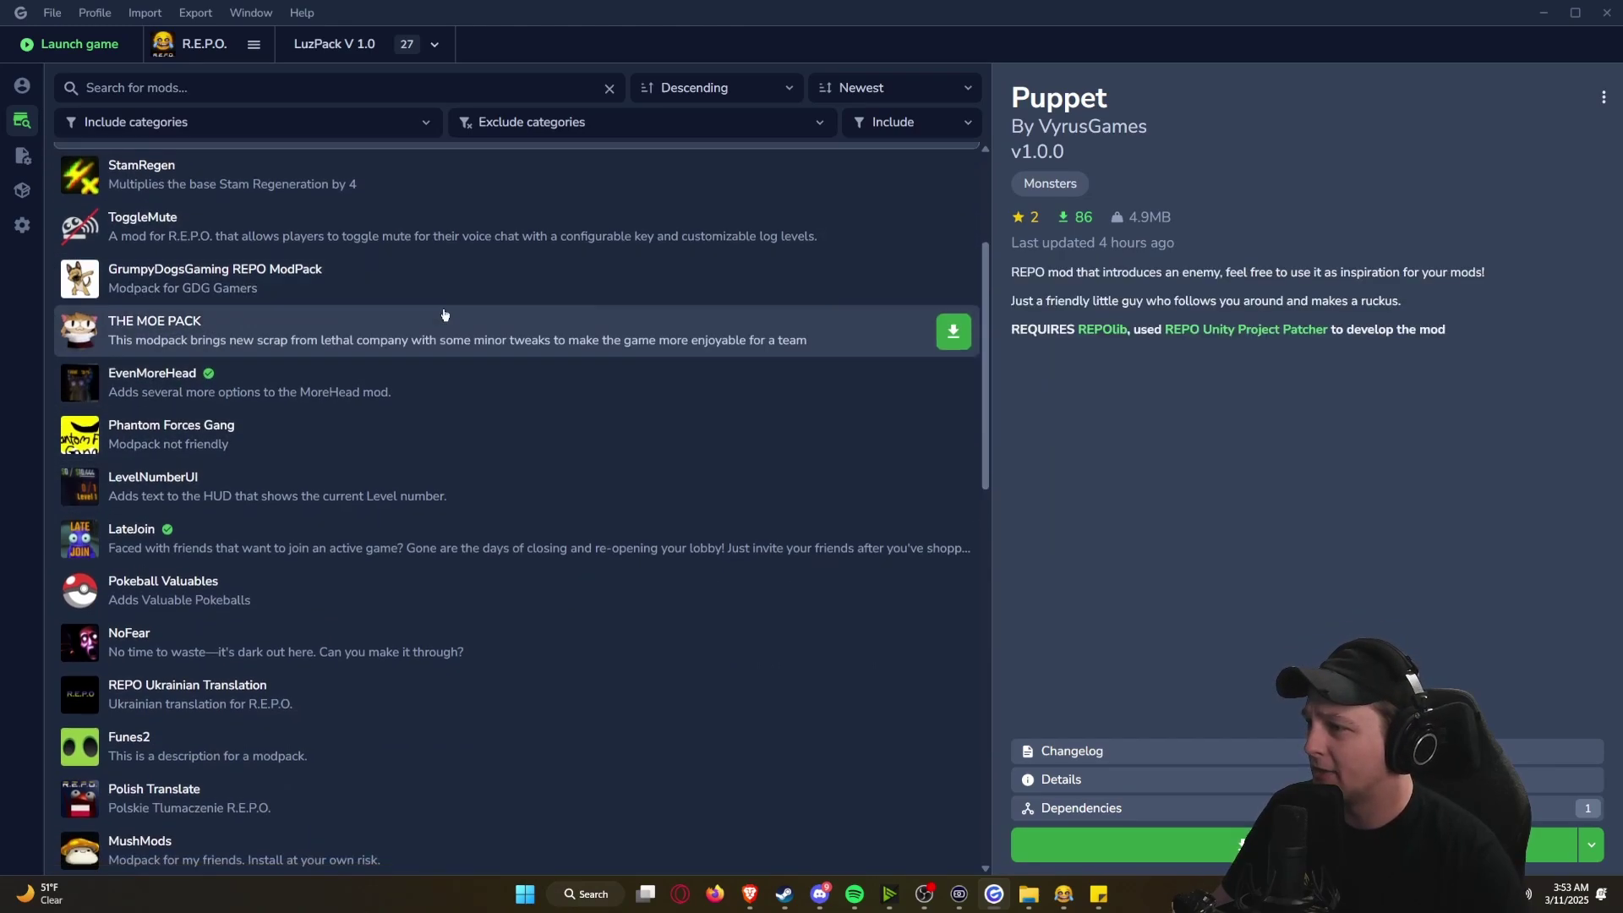
scroll(238, 407, "down", 1)
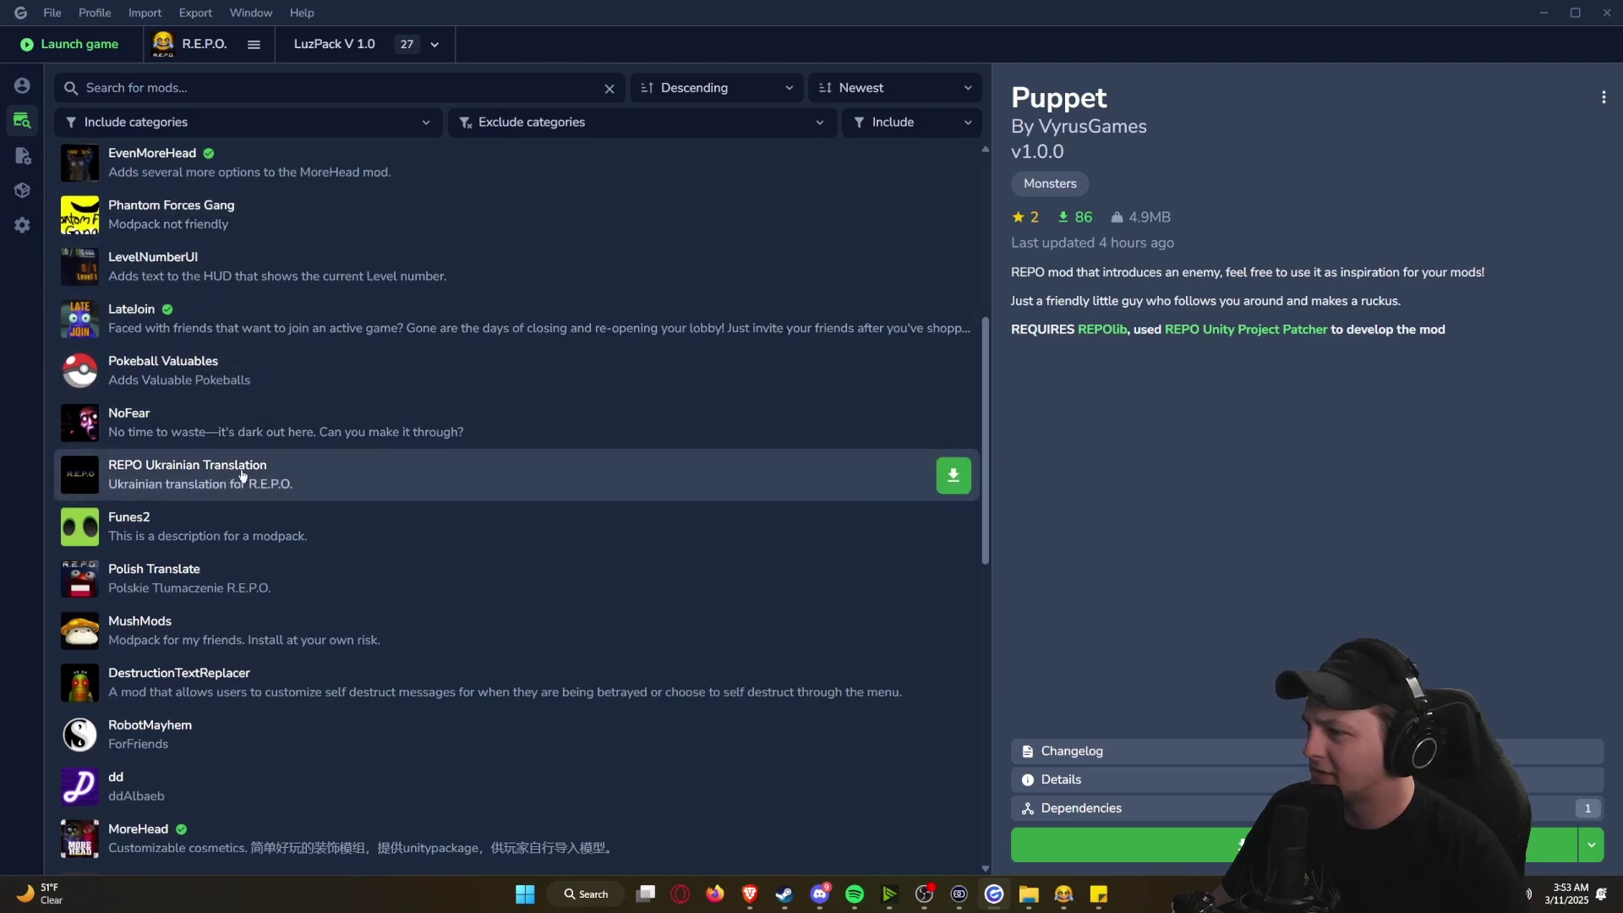
scroll(258, 487, "down", 2)
scroll(258, 487, "down", 3)
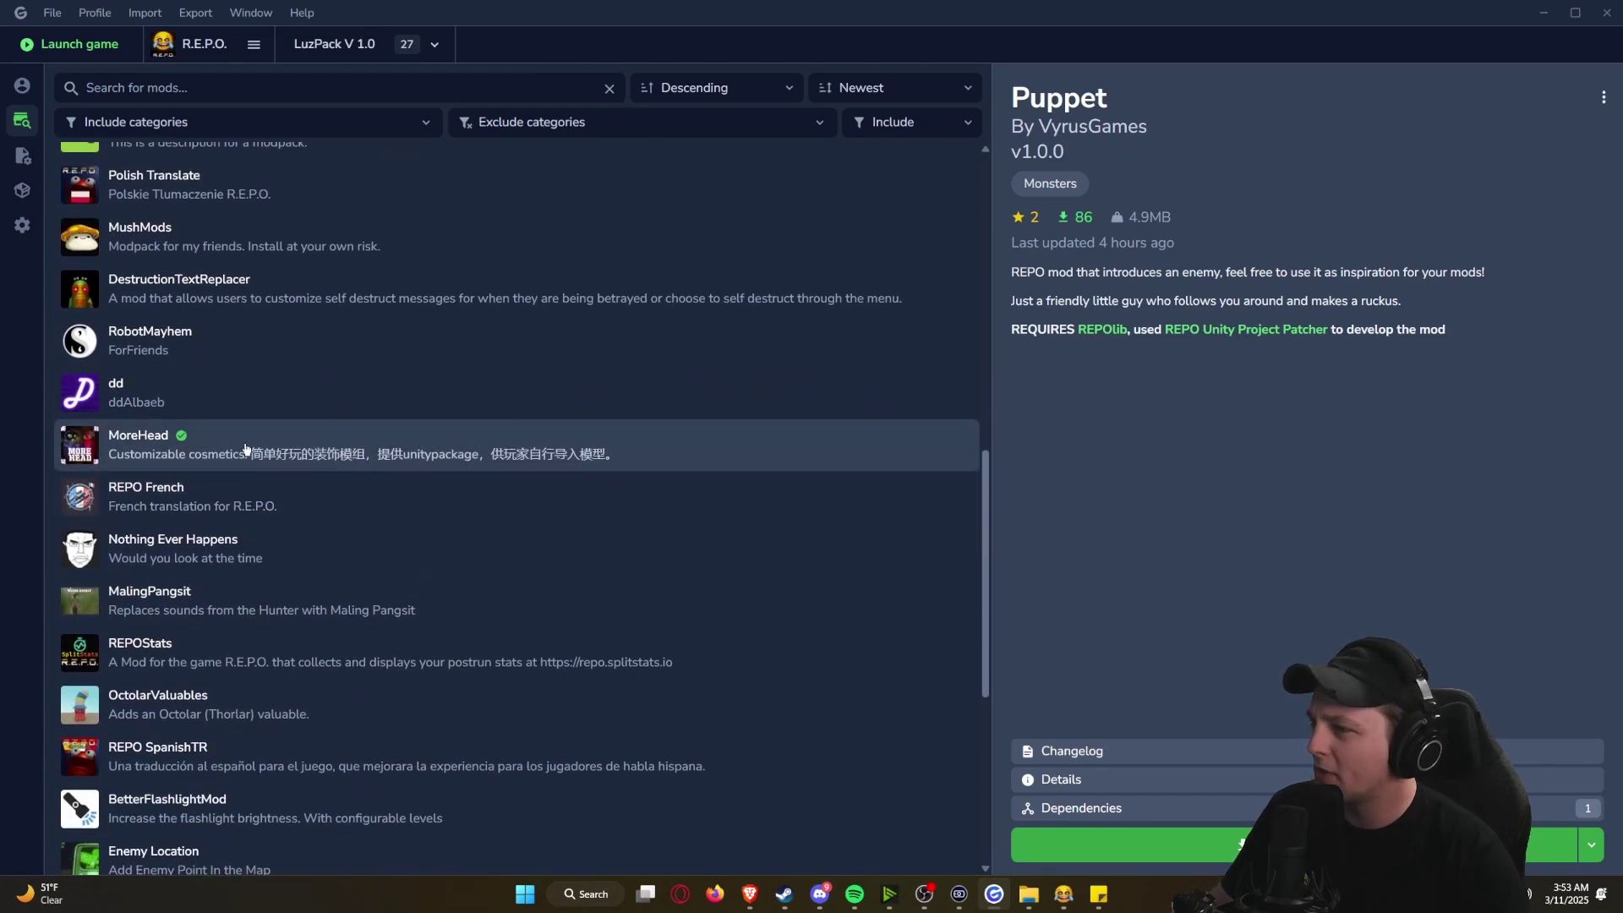
left_click(207, 441)
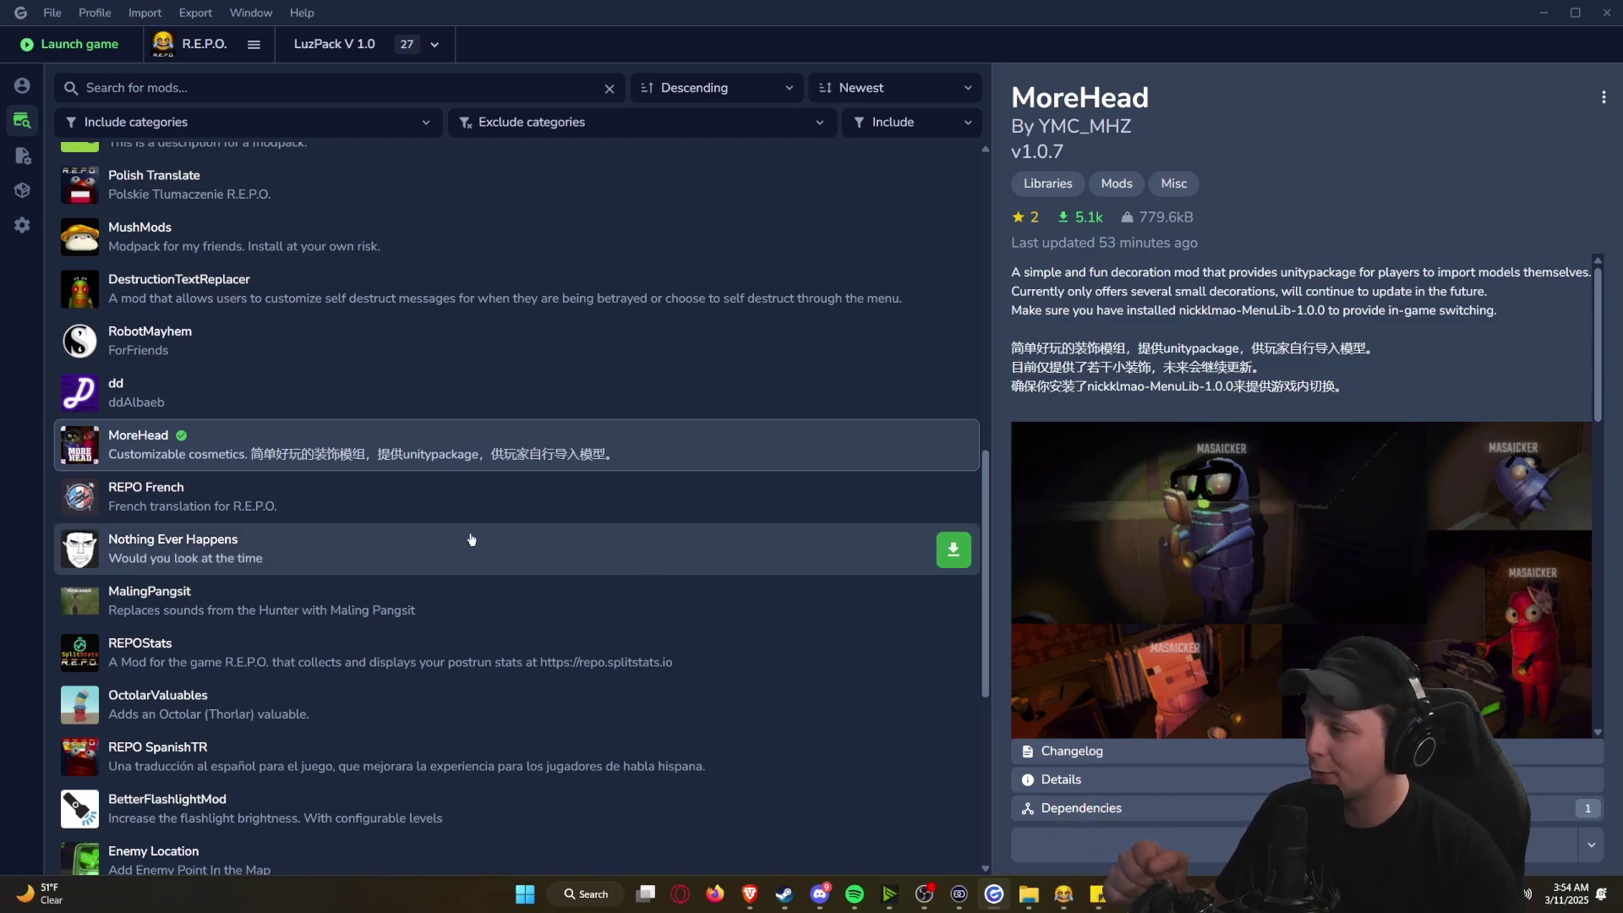
scroll(246, 508, "up", 3)
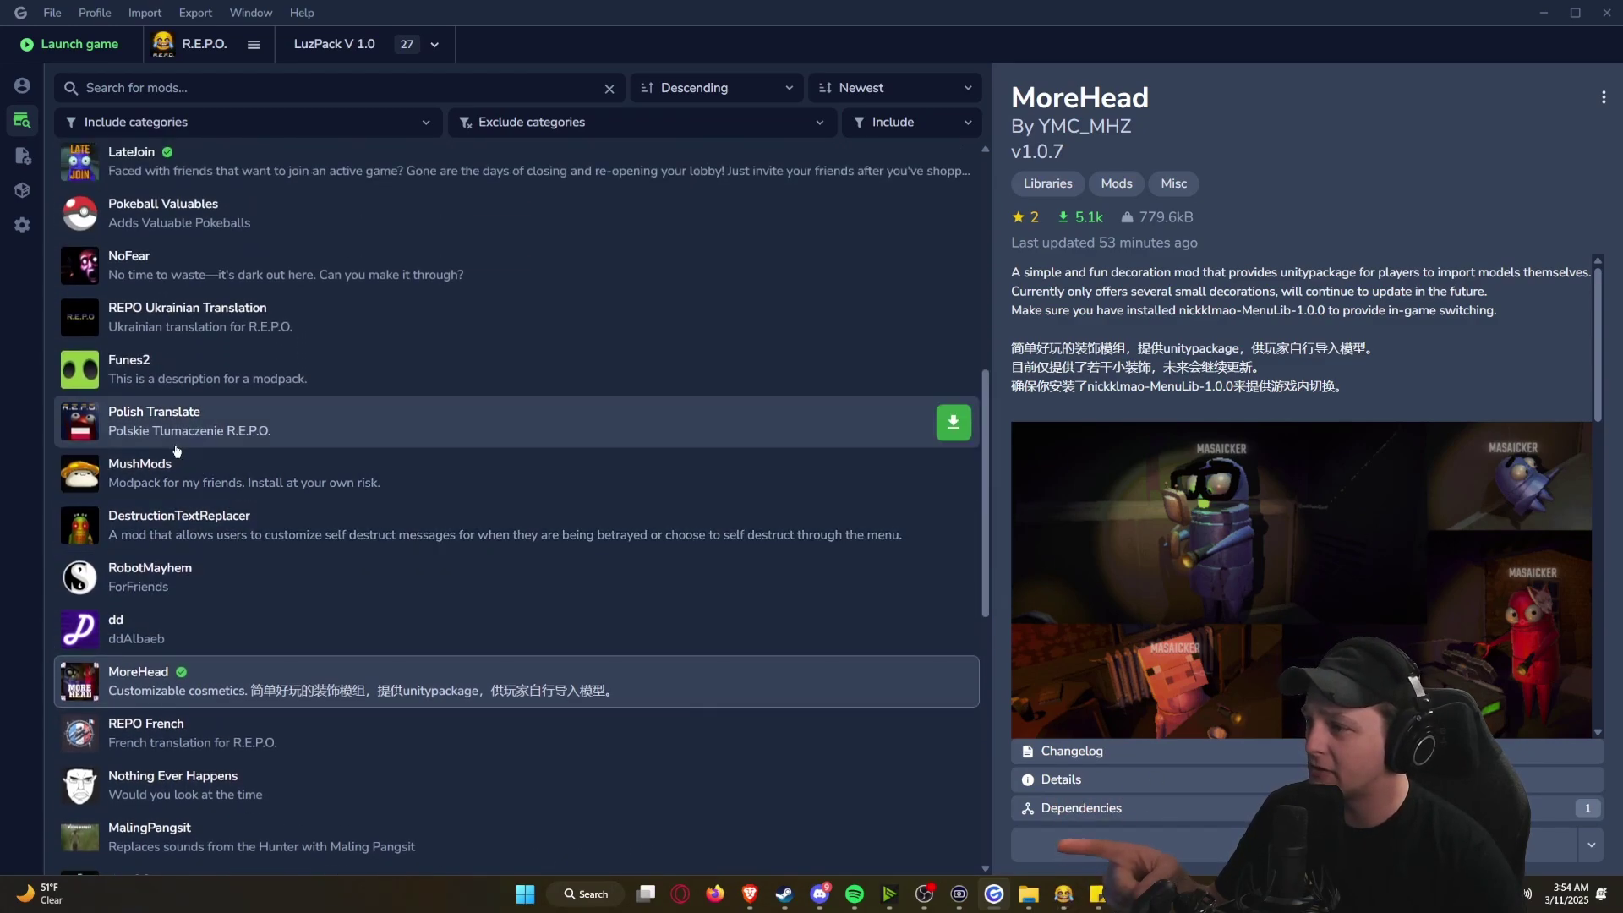
Step: Go back up the newest mods and open the details of the EvenMoreHead mod
scroll(221, 499, "up", 1)
scroll(217, 356, "up", 3)
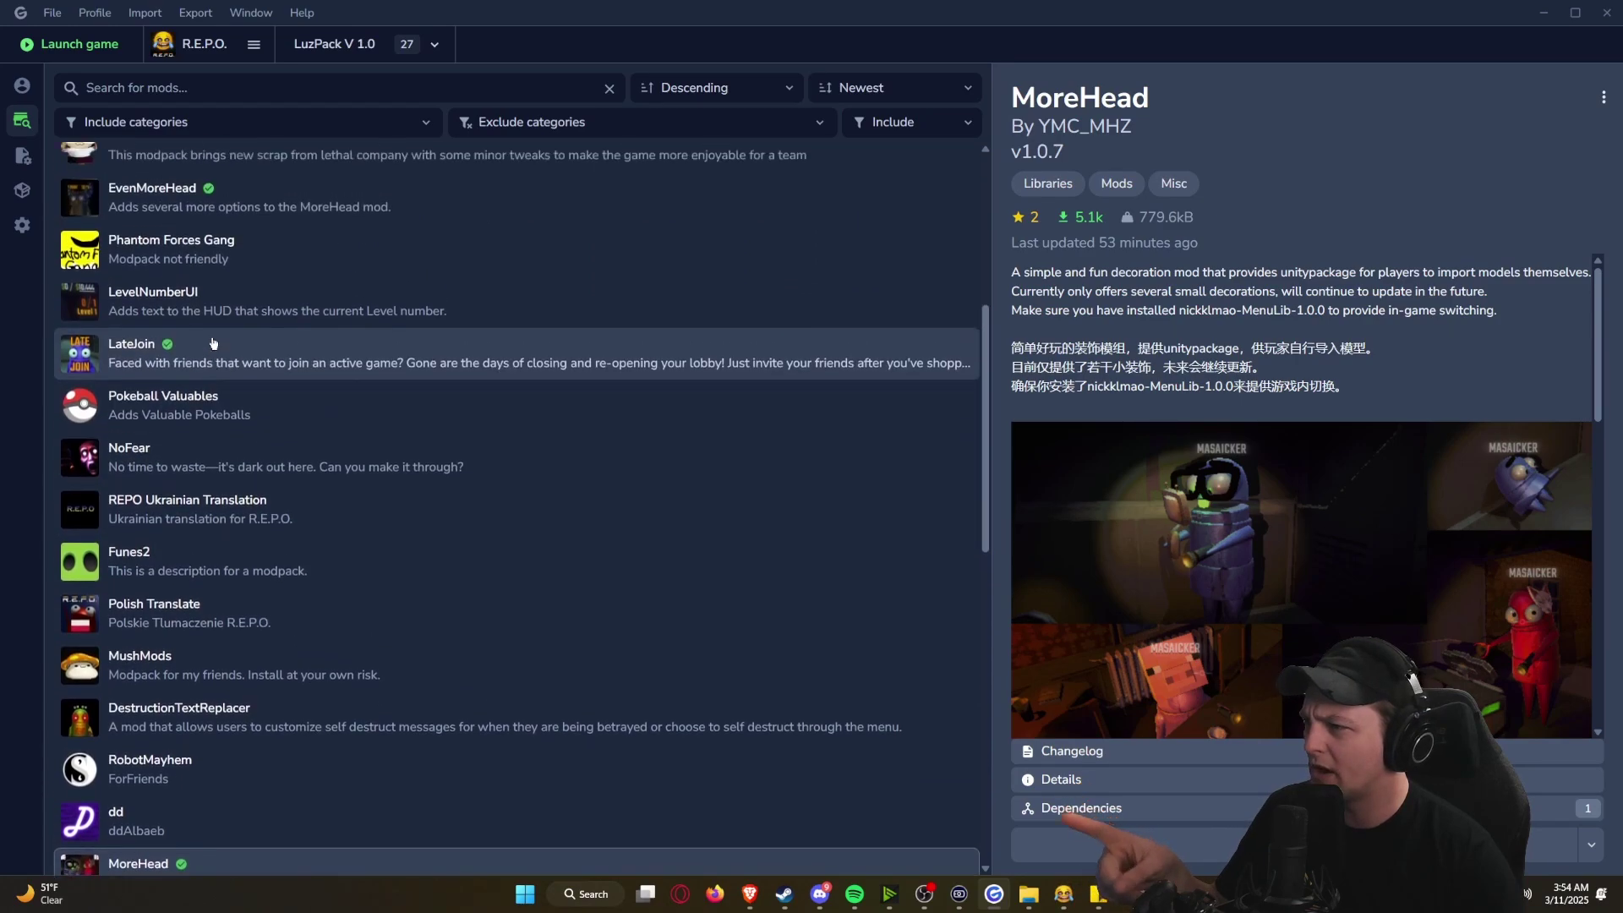
left_click(441, 345)
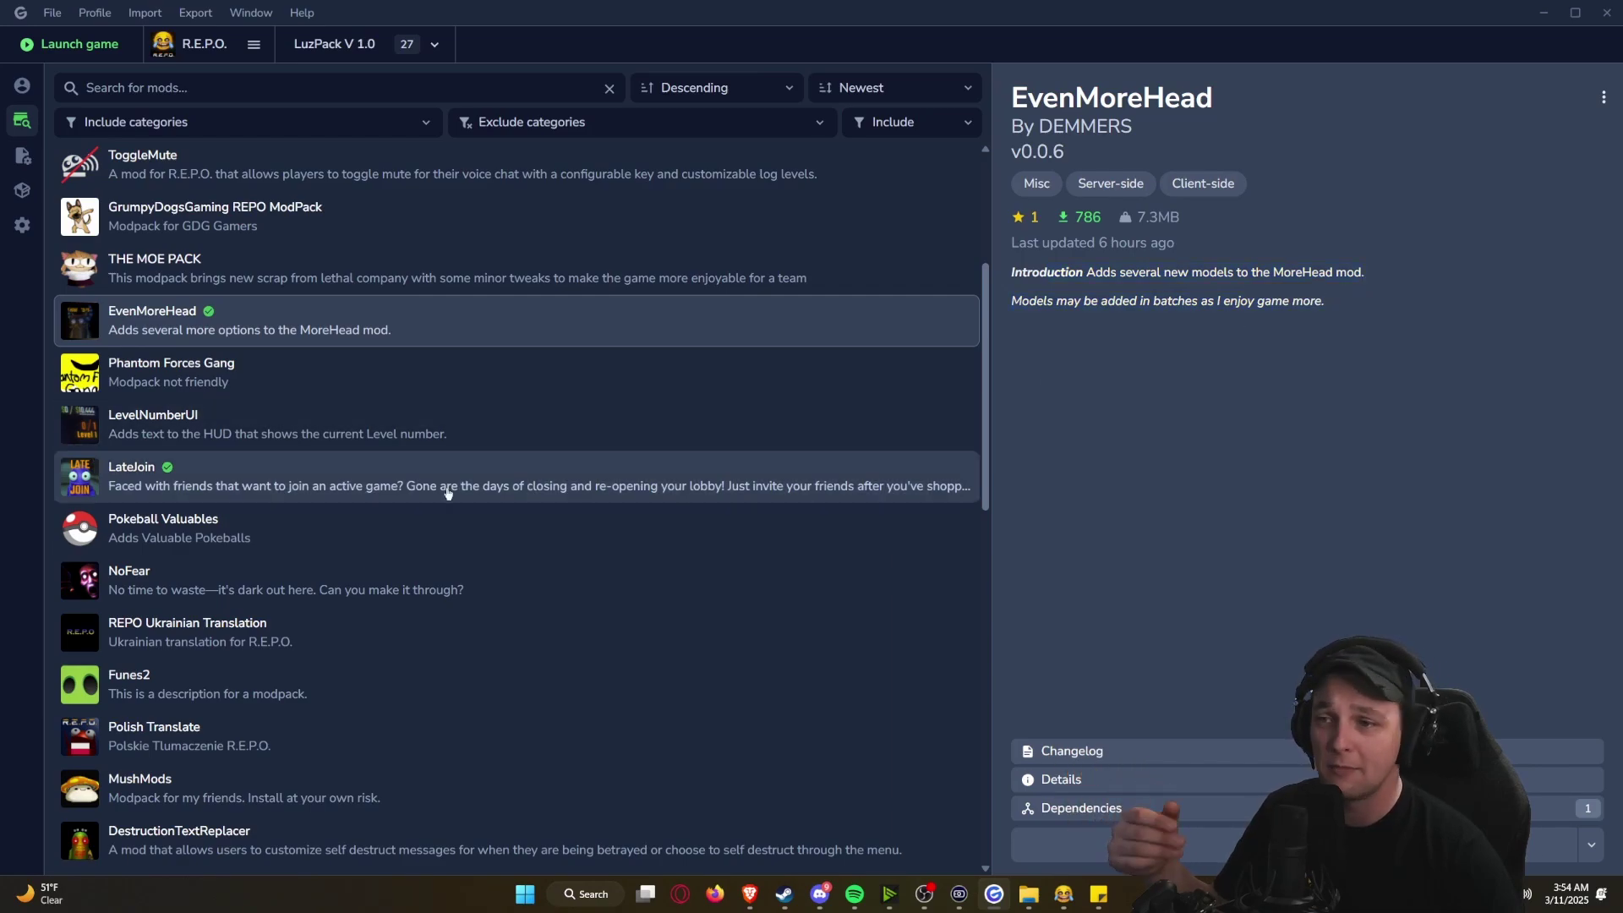
Step: Look further through the newest mods and open the BetterFlashlightMod's details
scroll(435, 497, "down", 6)
scroll(421, 516, "down", 2)
scroll(282, 391, "up", 3)
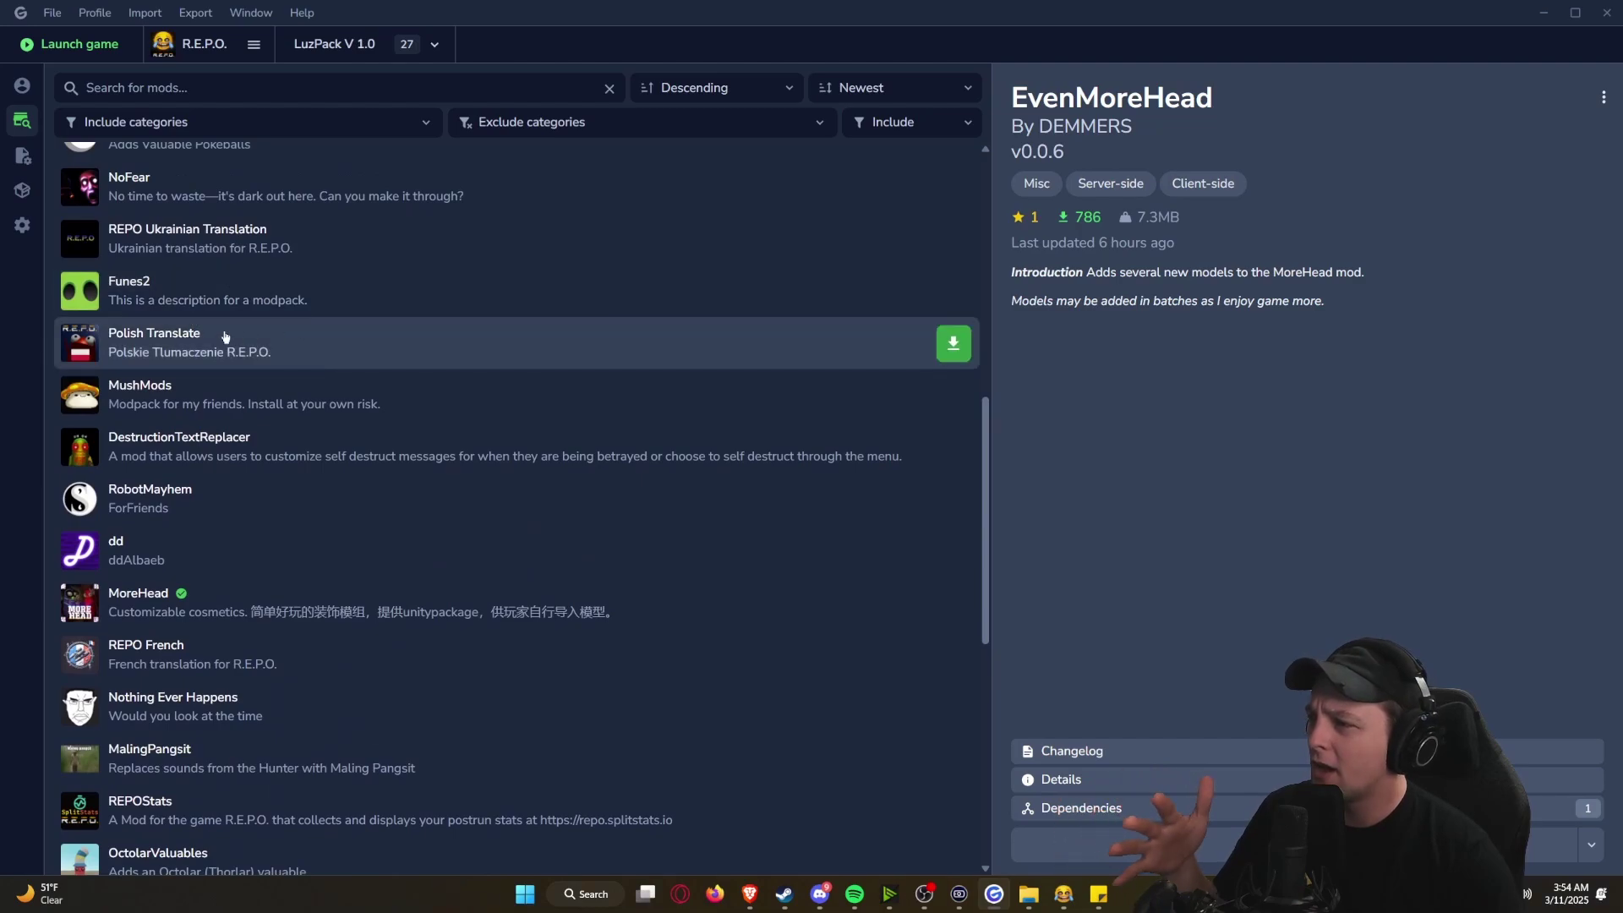
scroll(473, 598, "down", 2)
scroll(473, 597, "down", 2)
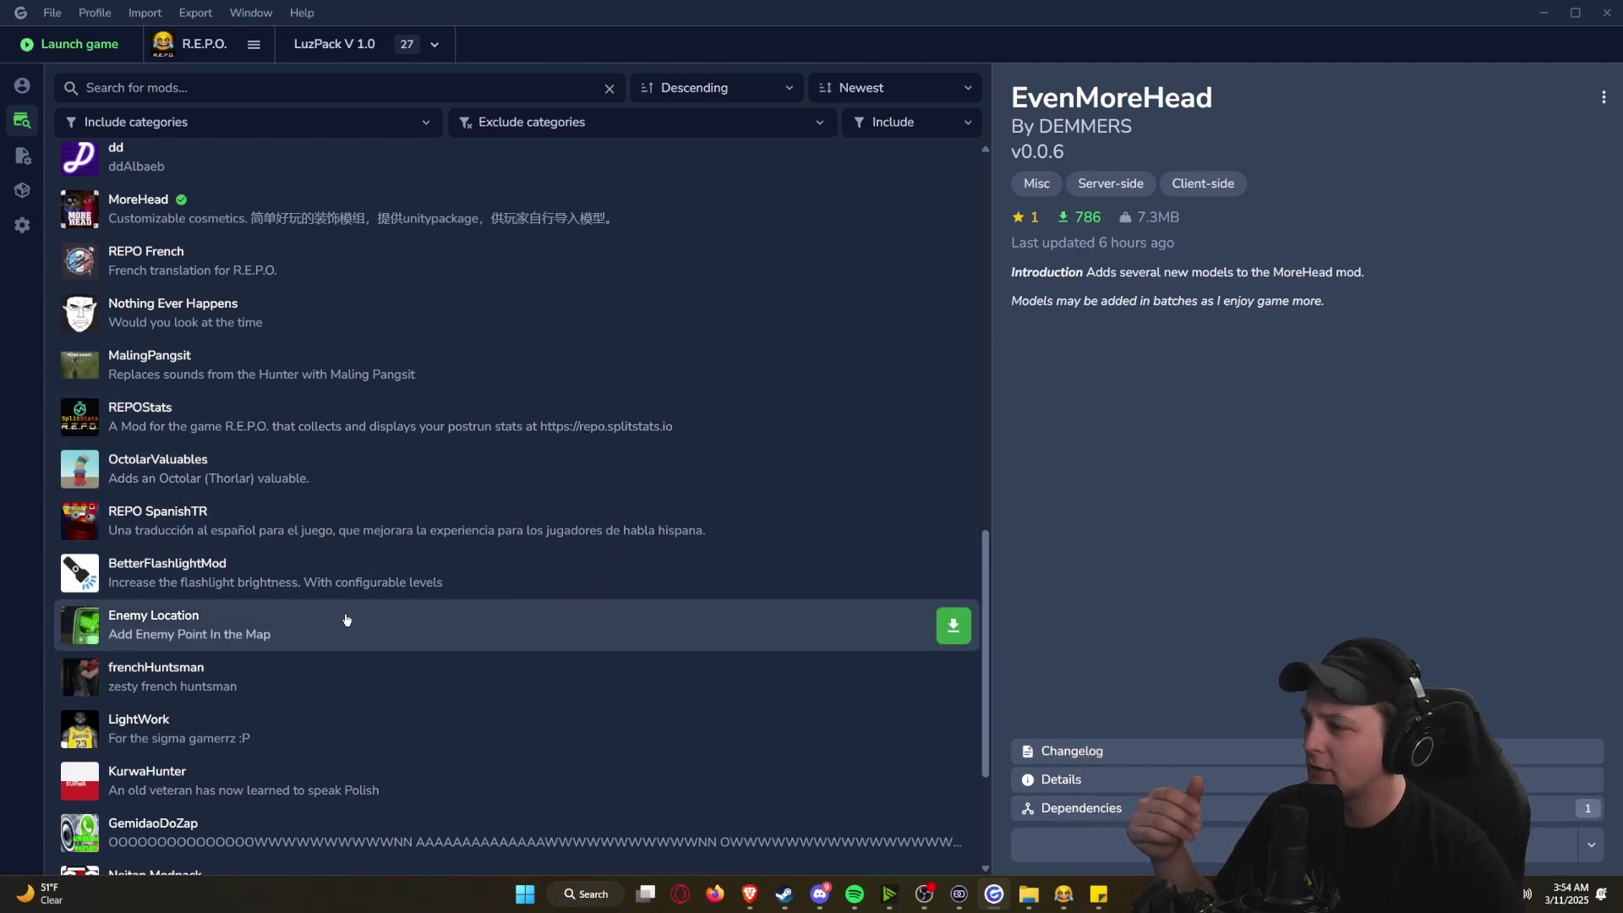
scroll(344, 609, "down", 1)
left_click(267, 504)
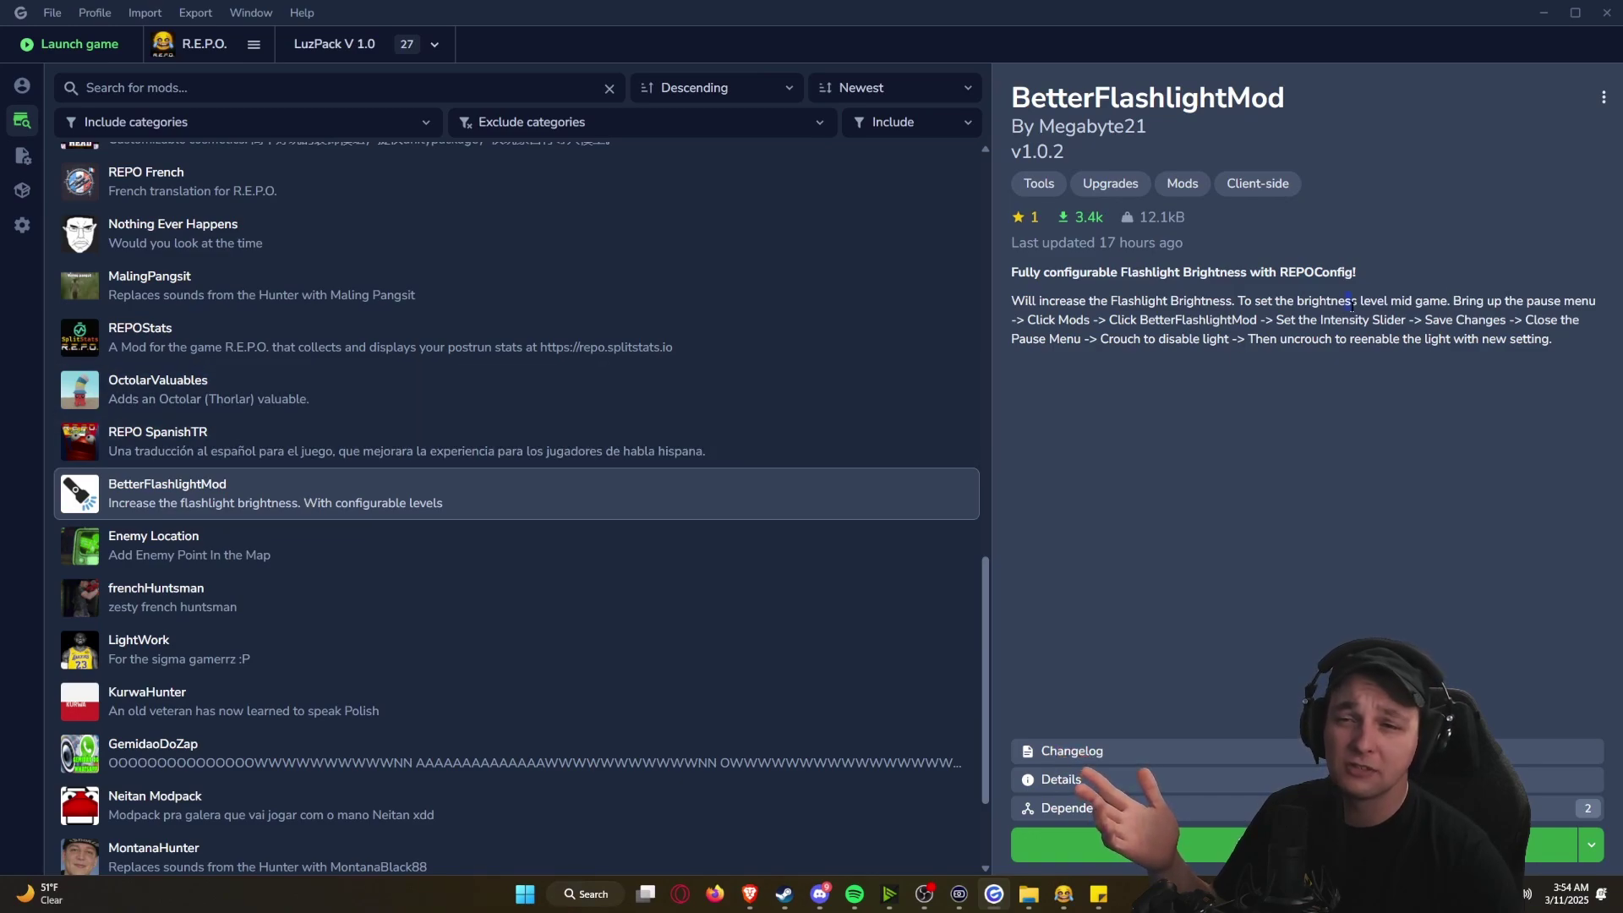
Step: Exclude the Modpacks category from the list of available mods
scroll(376, 582, "down", 5)
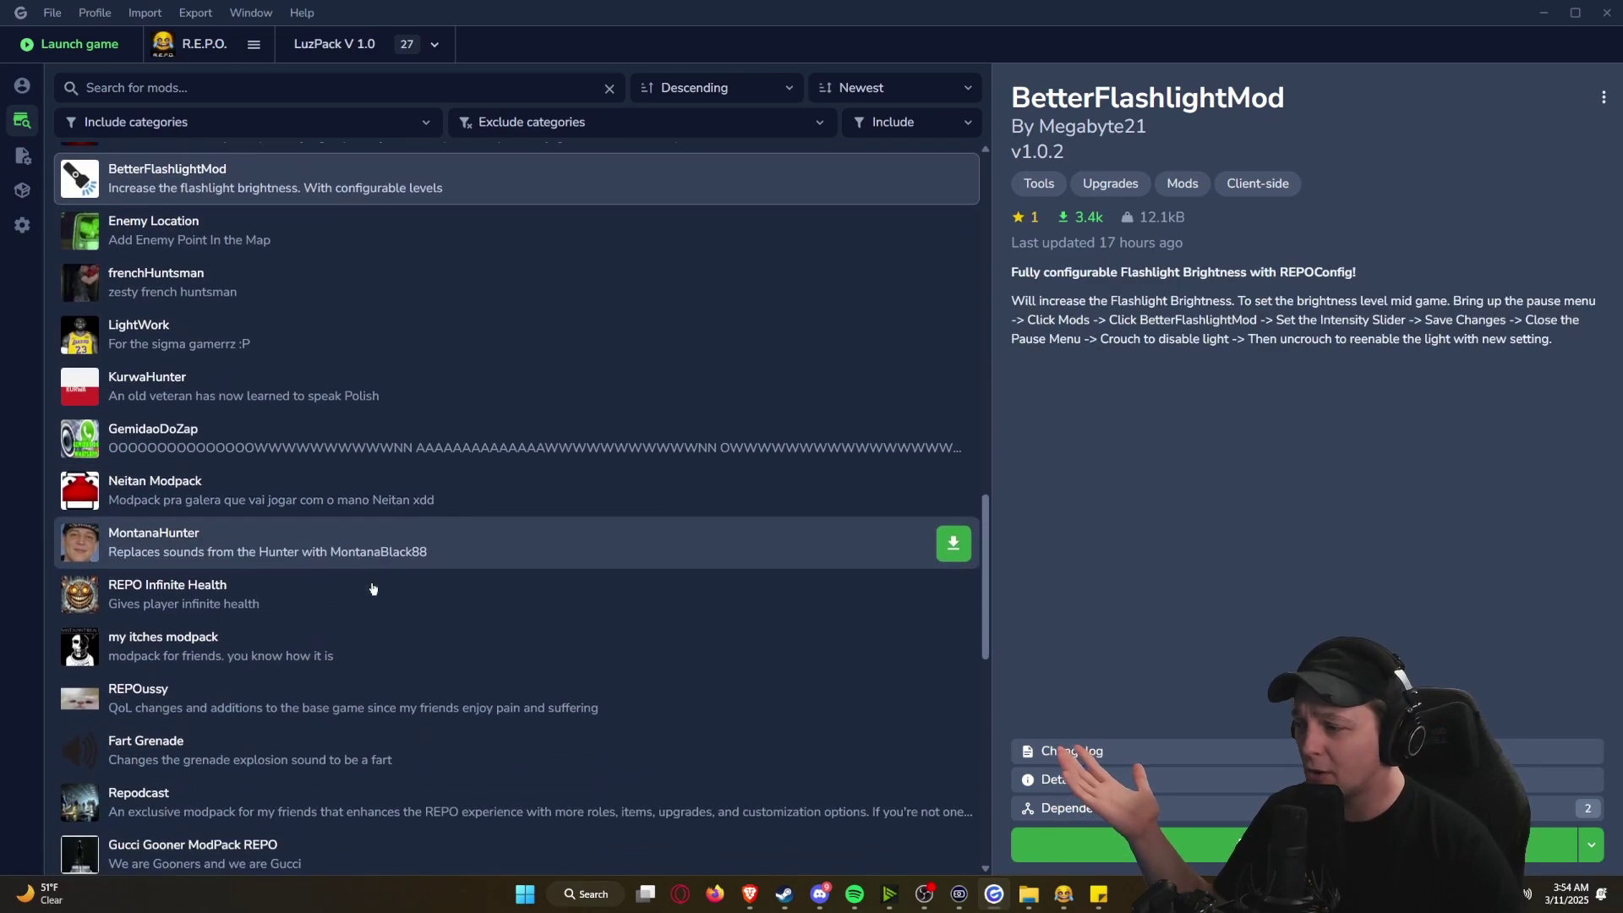
left_click(594, 127)
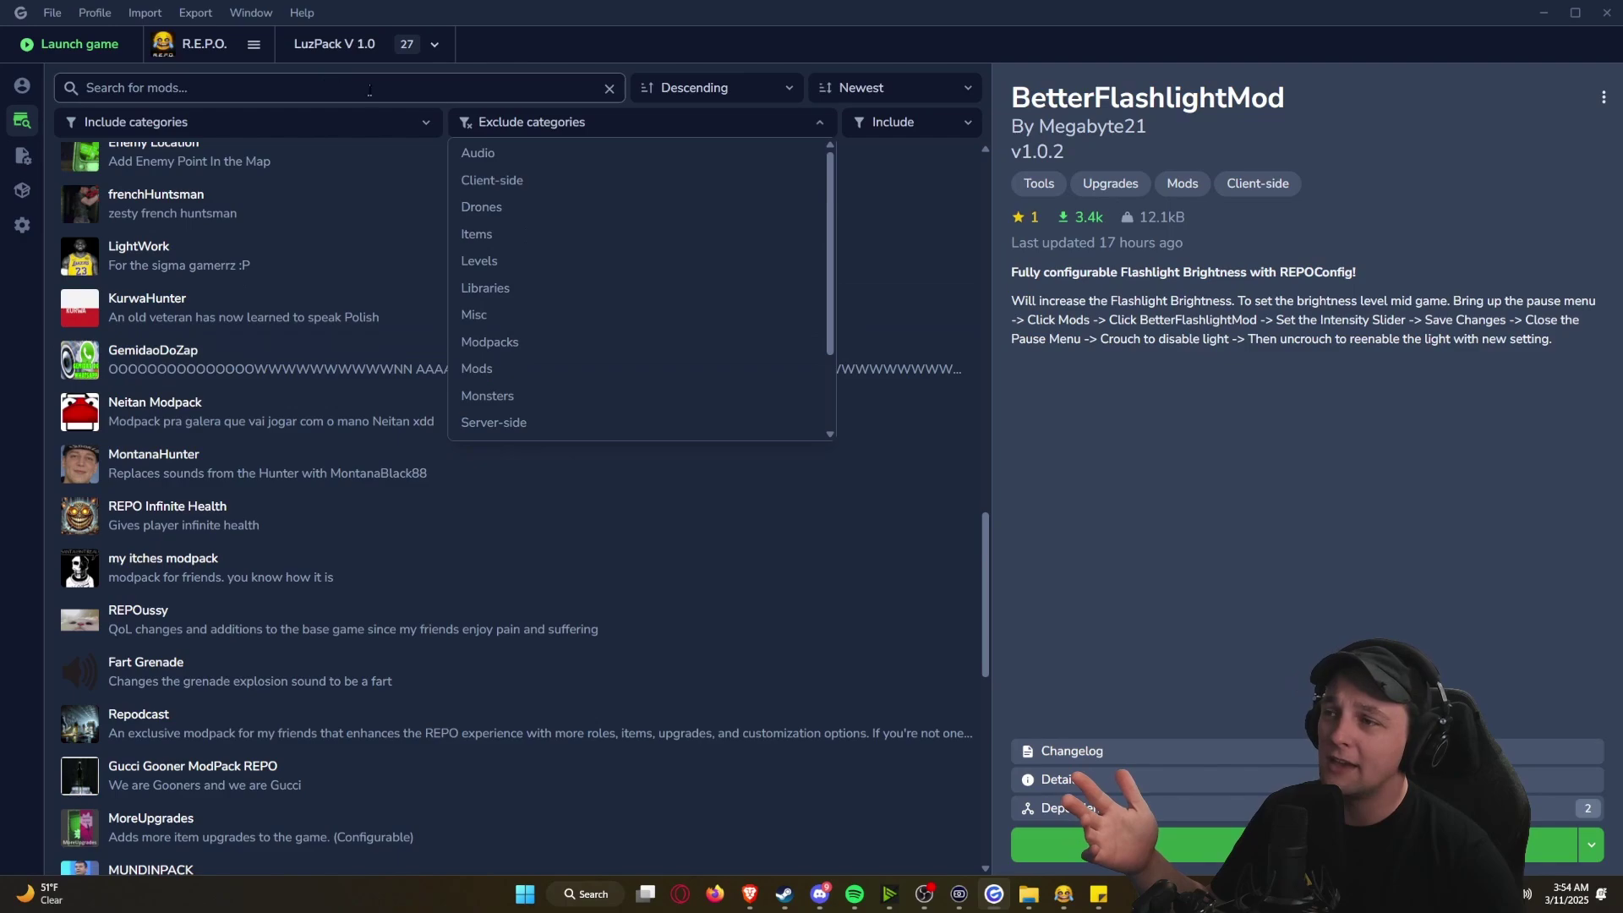
left_click(517, 344)
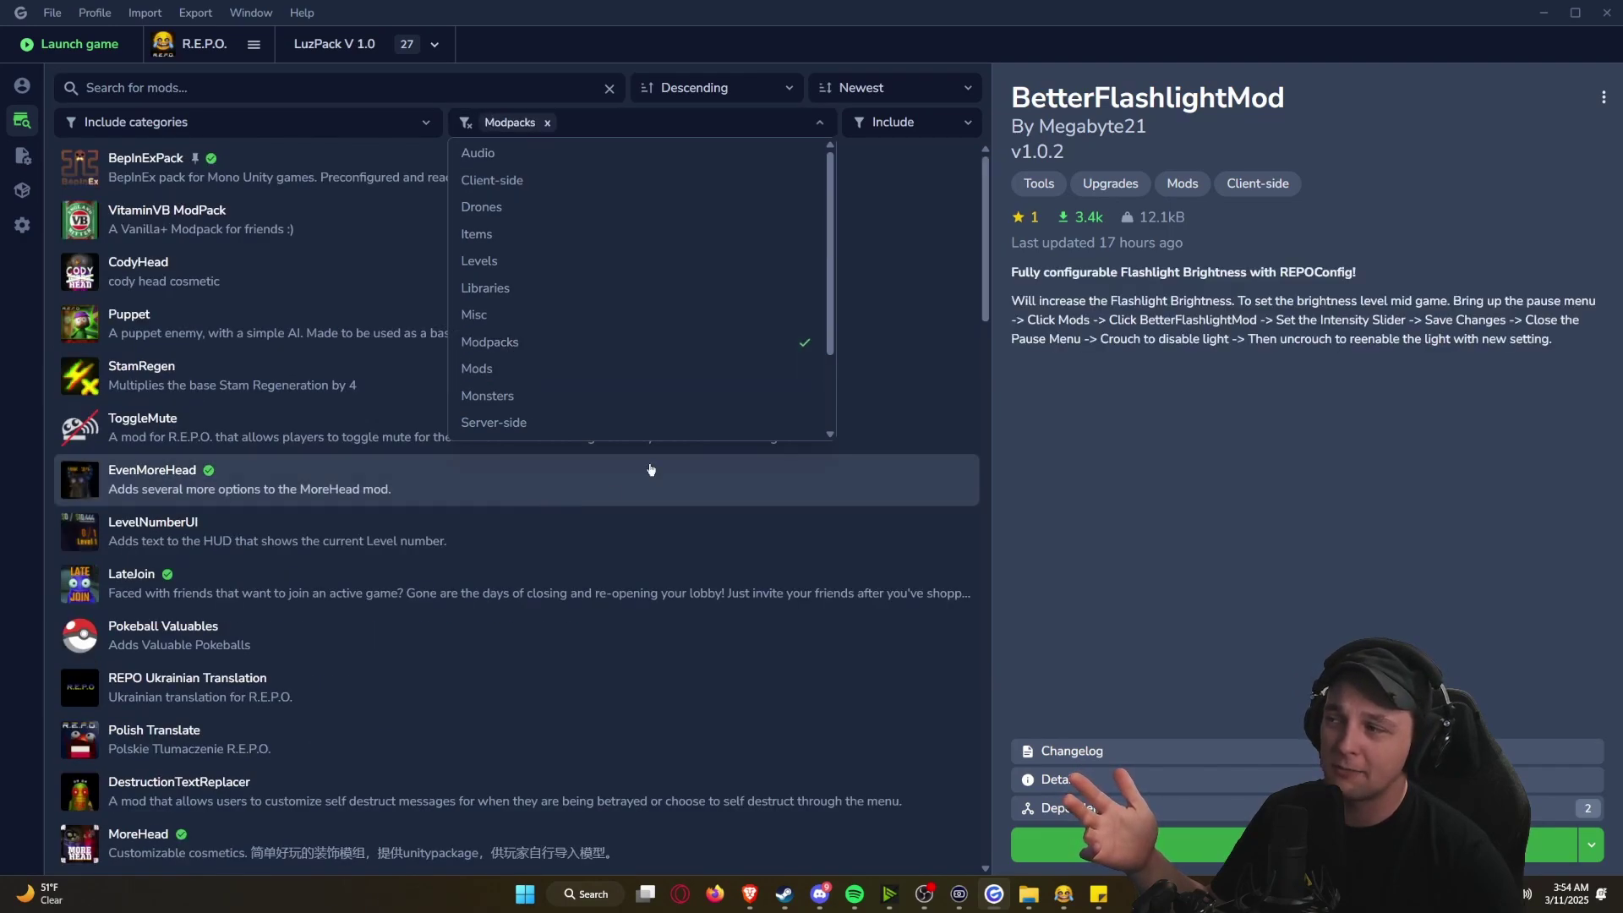
left_click(929, 38)
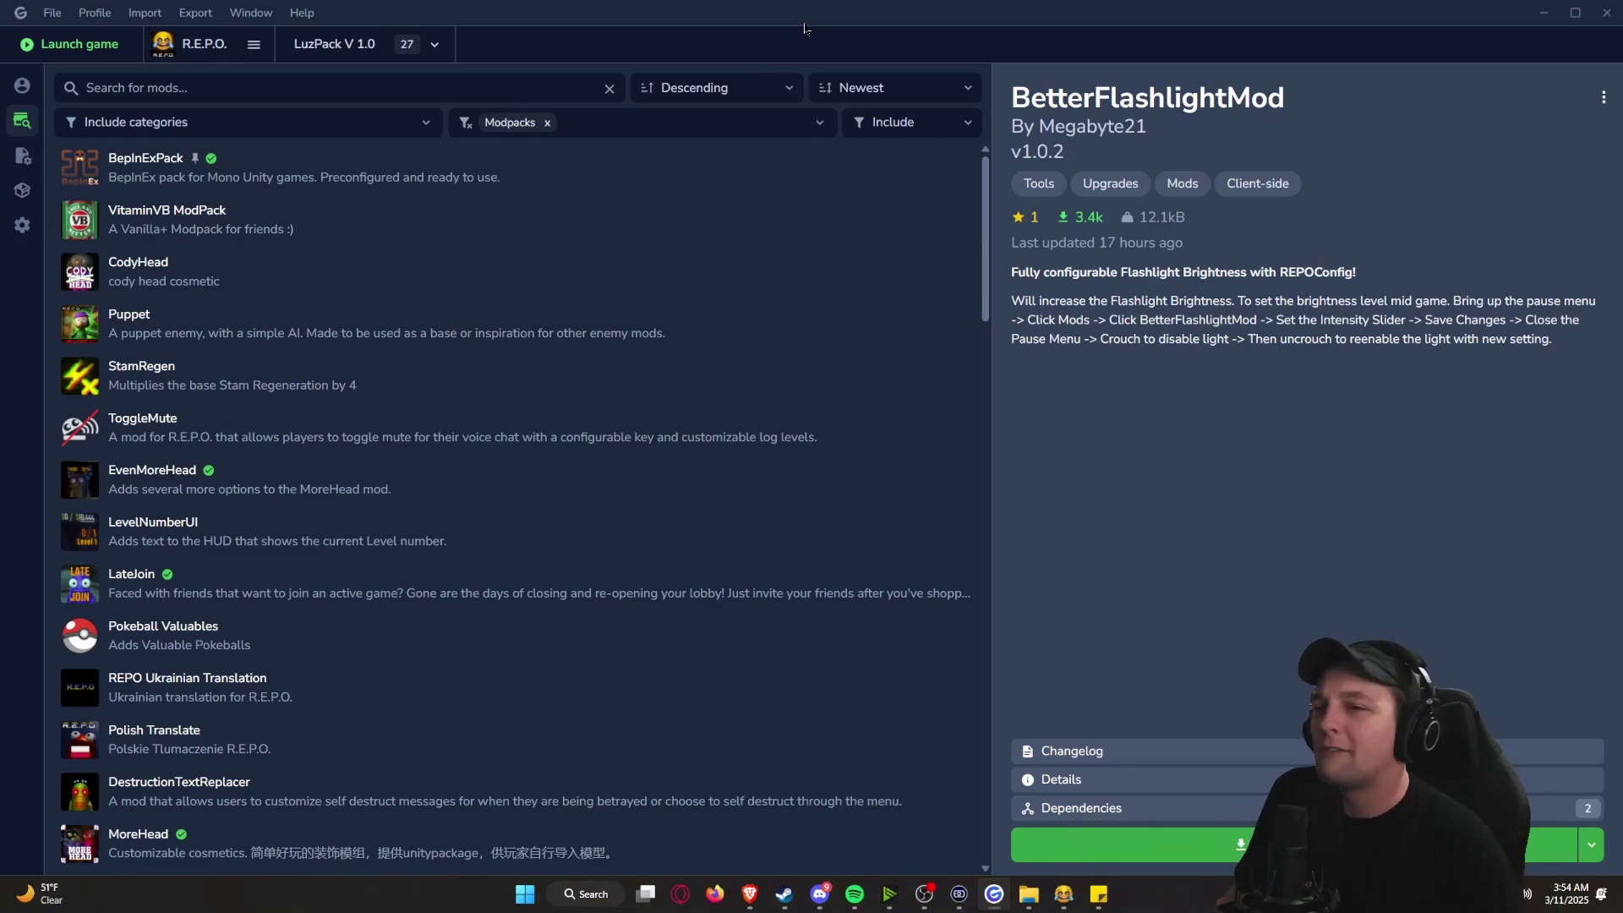
Step: Look through the newest mods with modpacks excluded, and search the available mods for "yip"
scroll(414, 381, "down", 4)
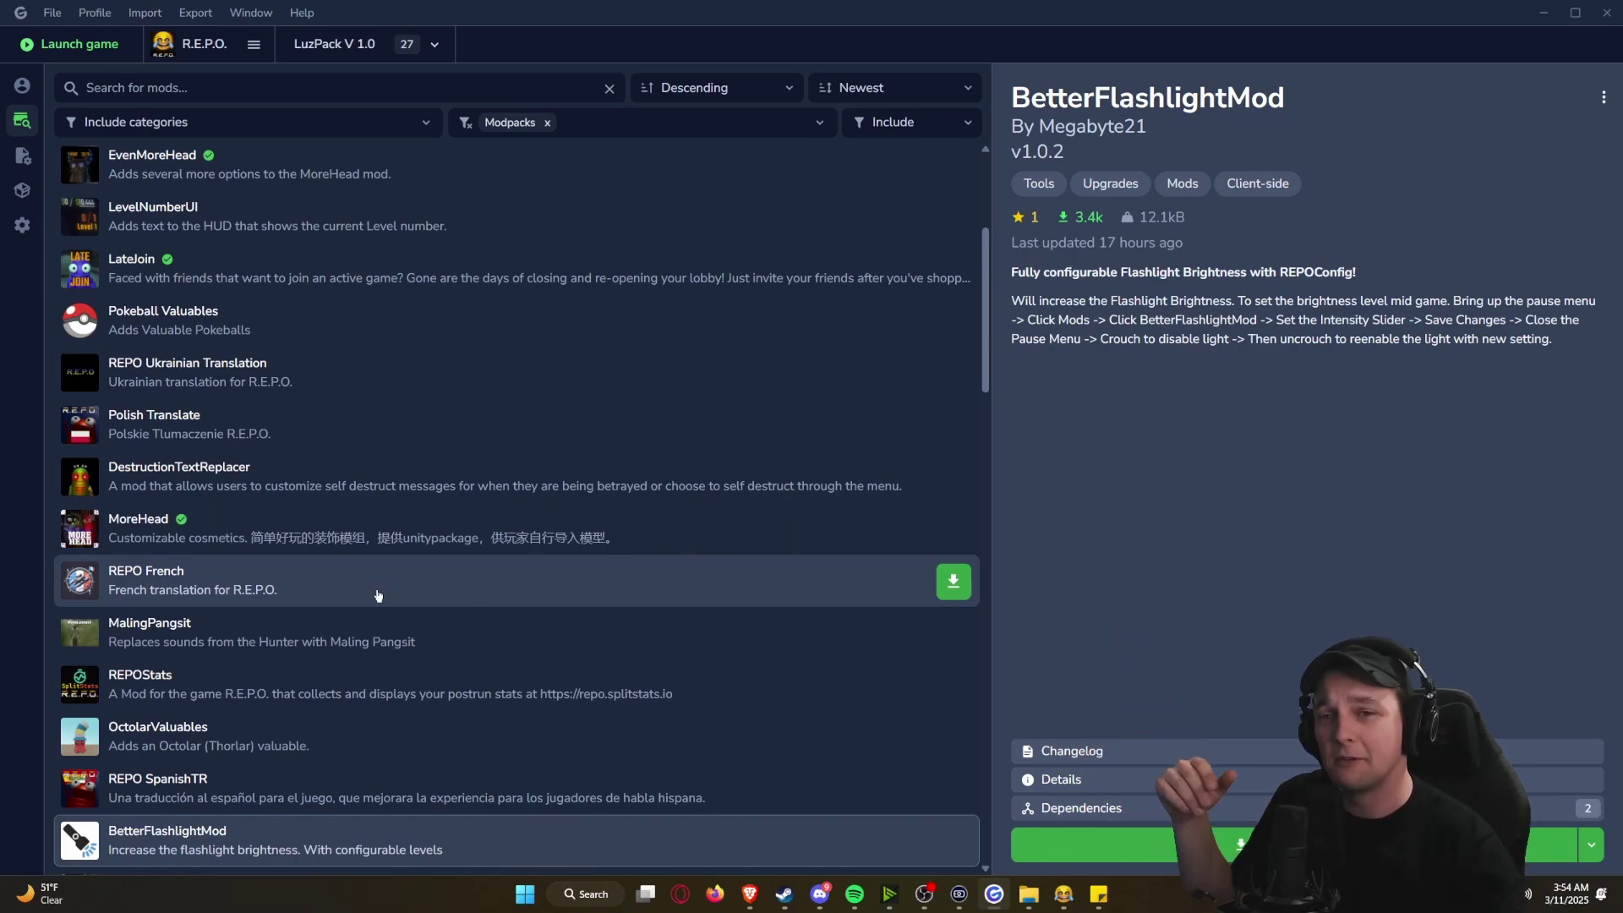
scroll(364, 457, "down", 4)
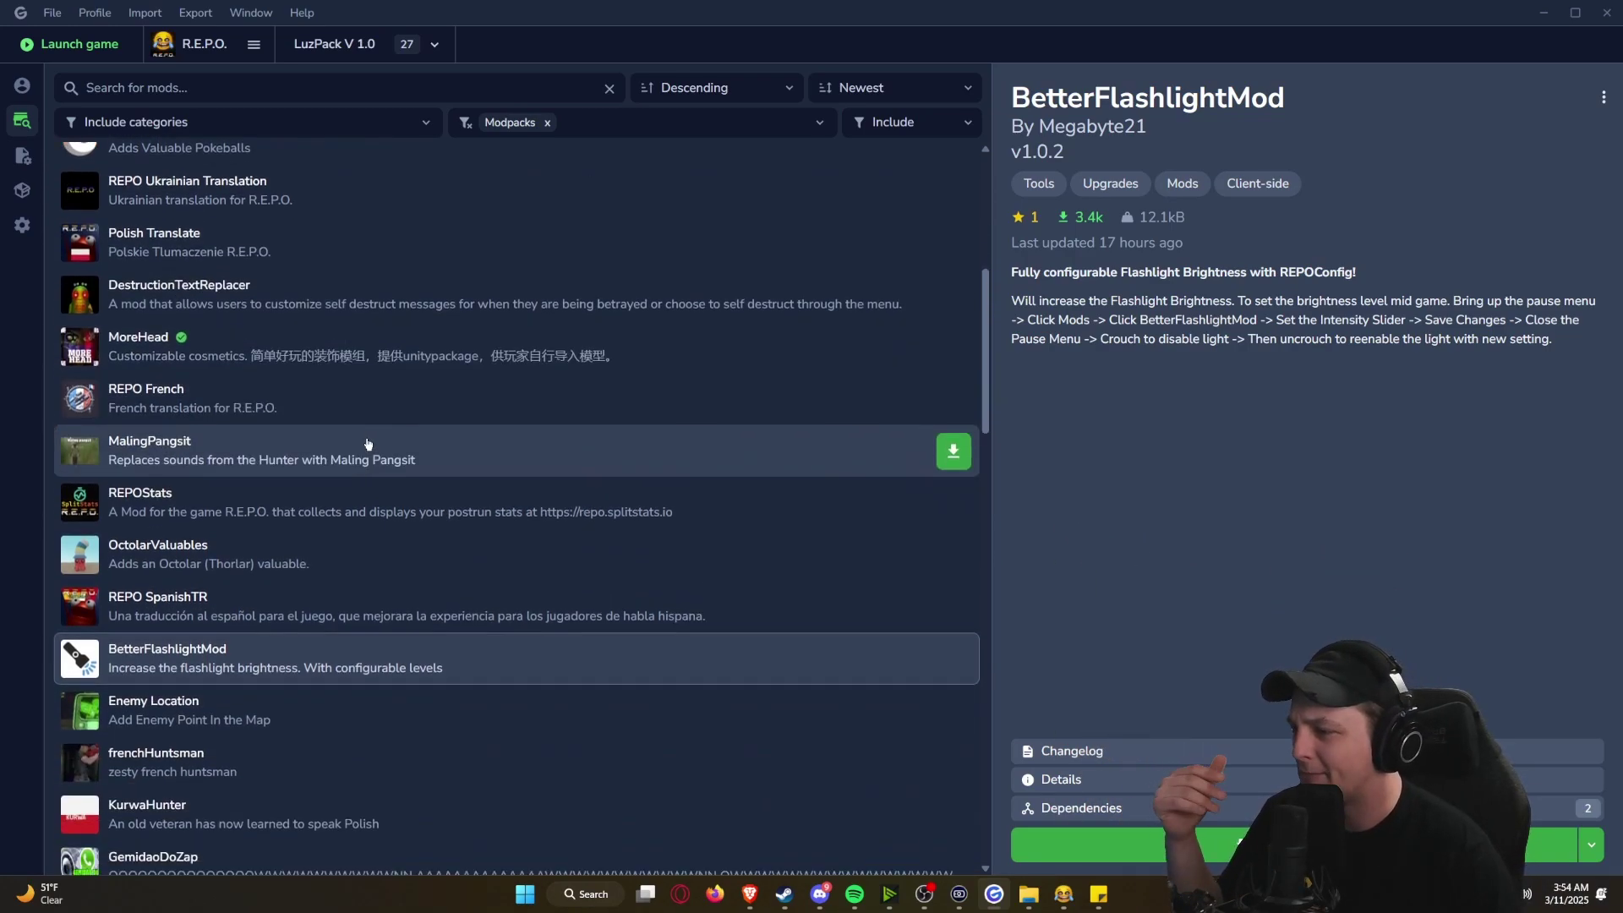
scroll(364, 456, "down", 4)
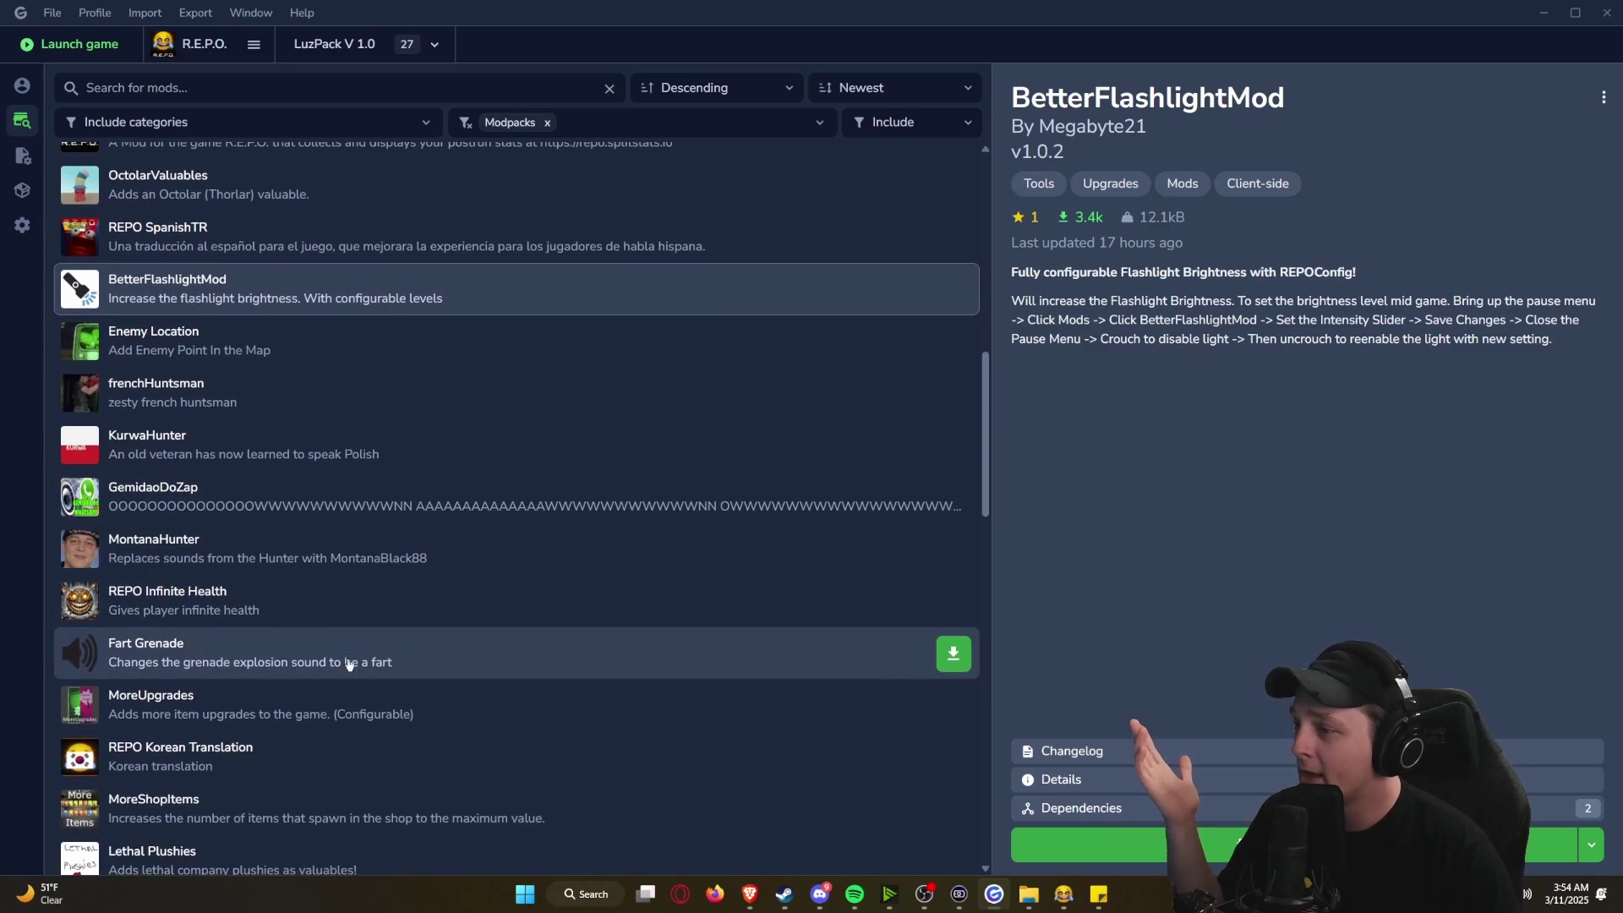
scroll(167, 498, "down", 1)
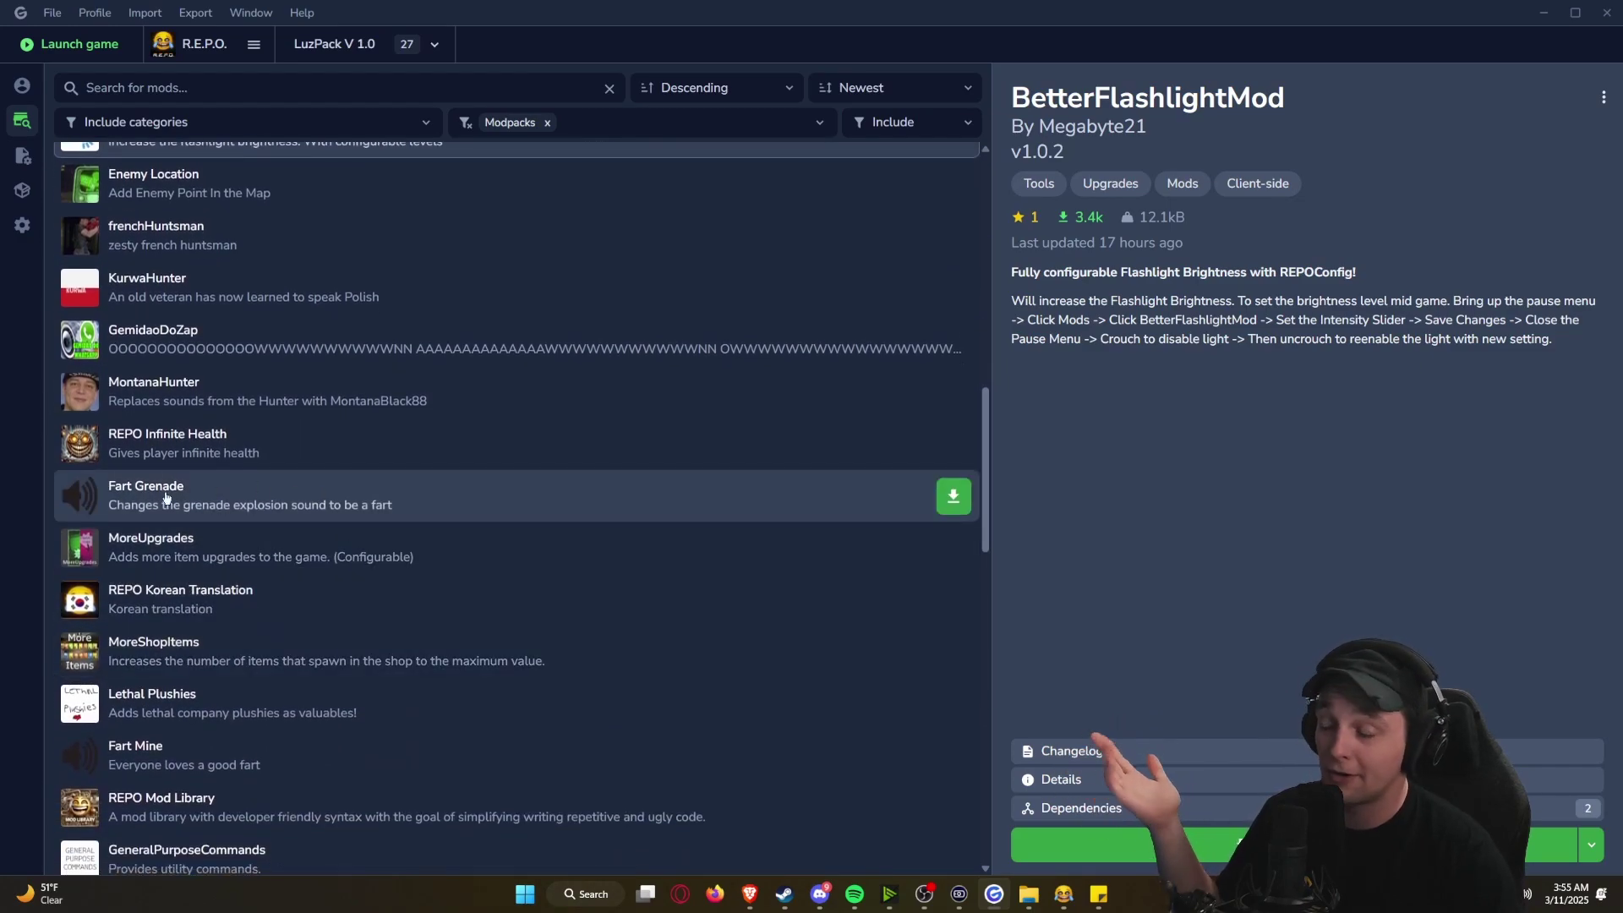
scroll(139, 532, "up", 13)
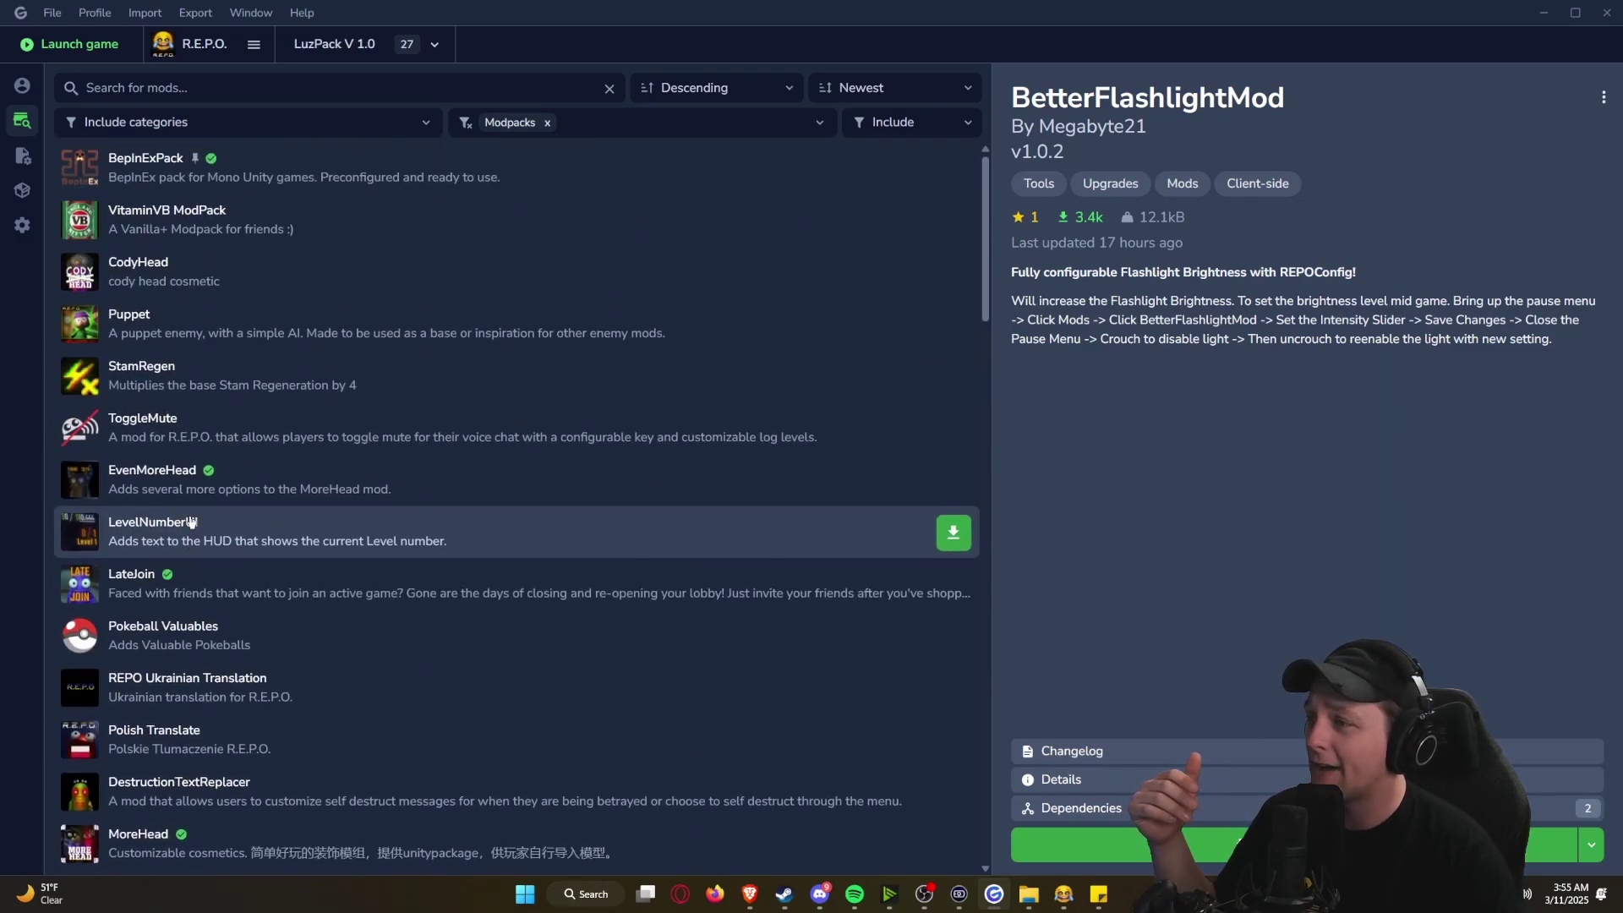
left_click(166, 90)
type("yipi")
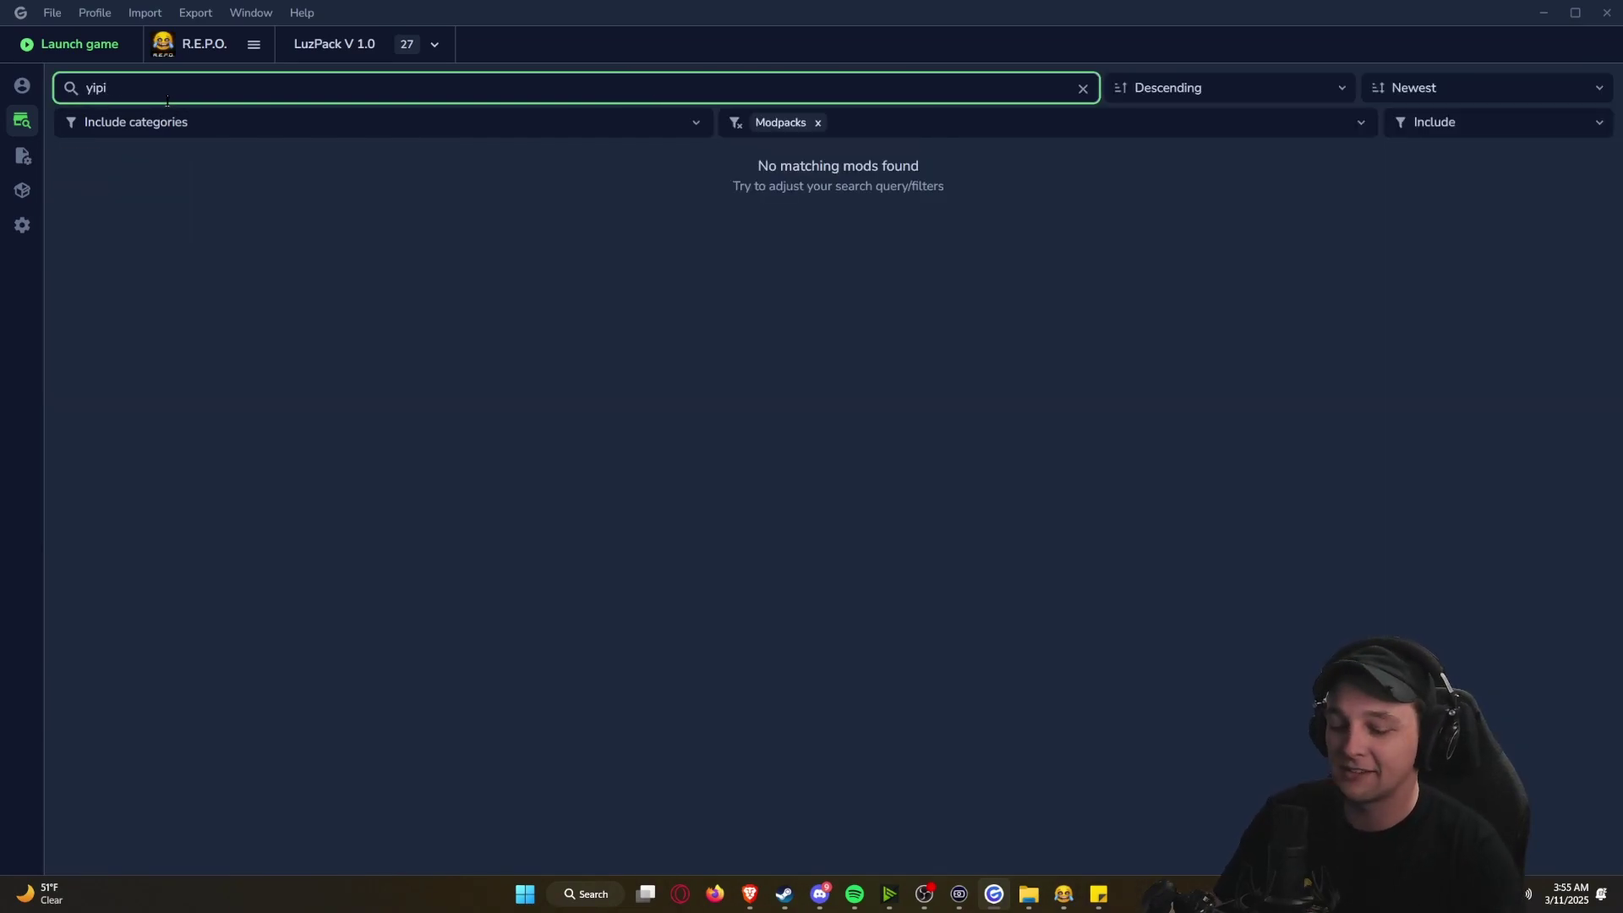
key("BackSpace")
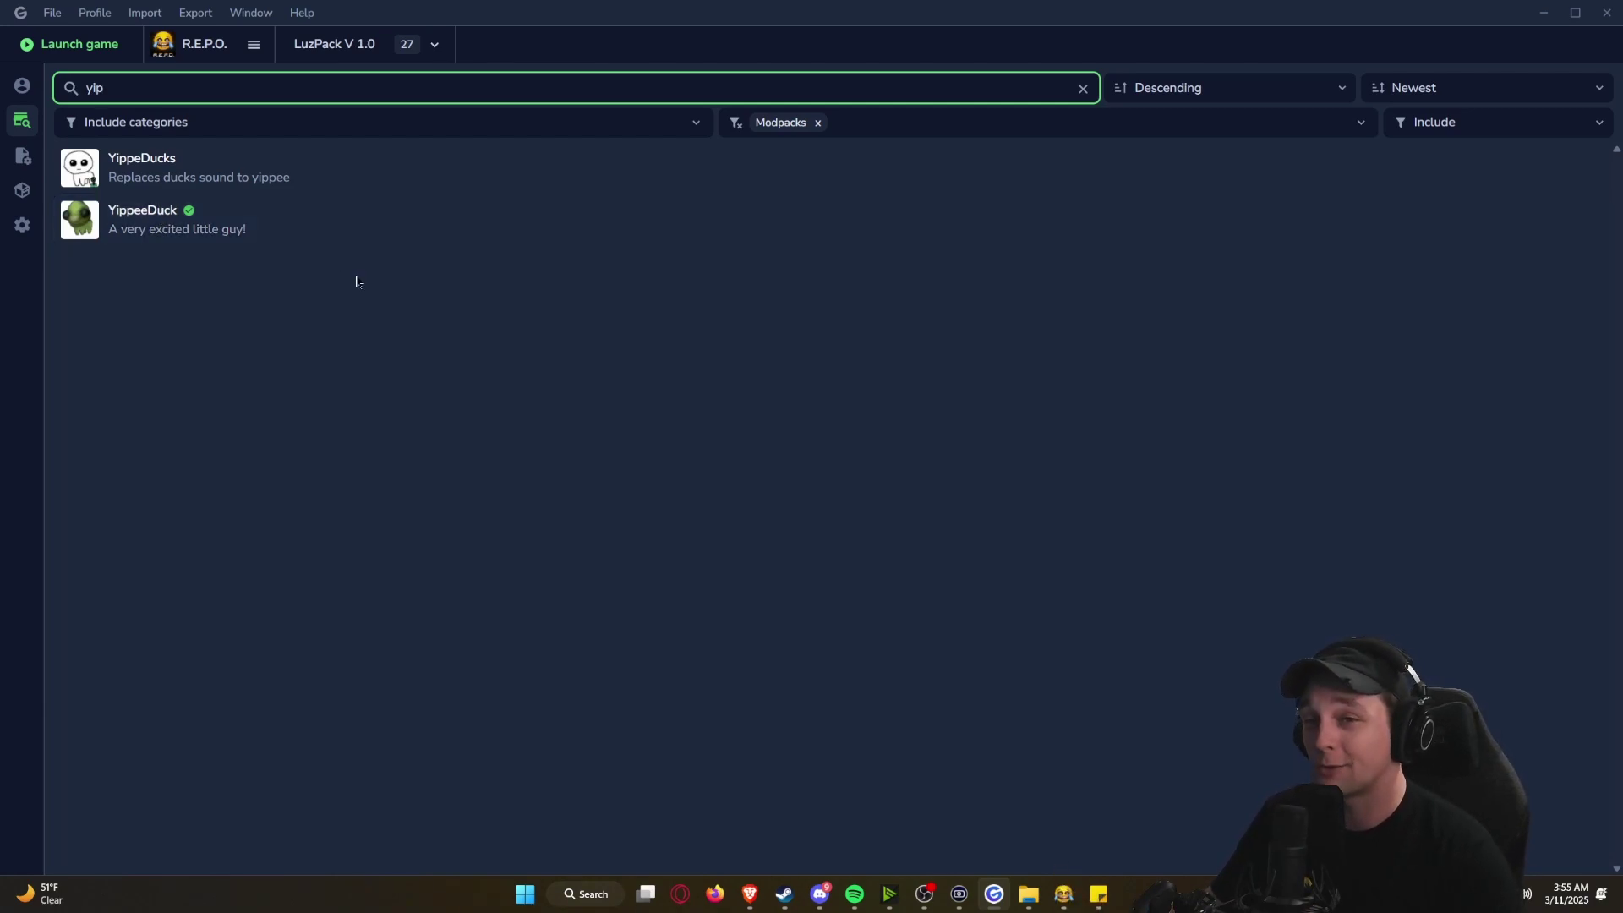
Step: Clear the "yip" search, search the available mods for "lethal", and open the LethalCompanyValuables mod
left_click(1083, 88)
scroll(470, 436, "down", 5)
scroll(470, 436, "down", 15)
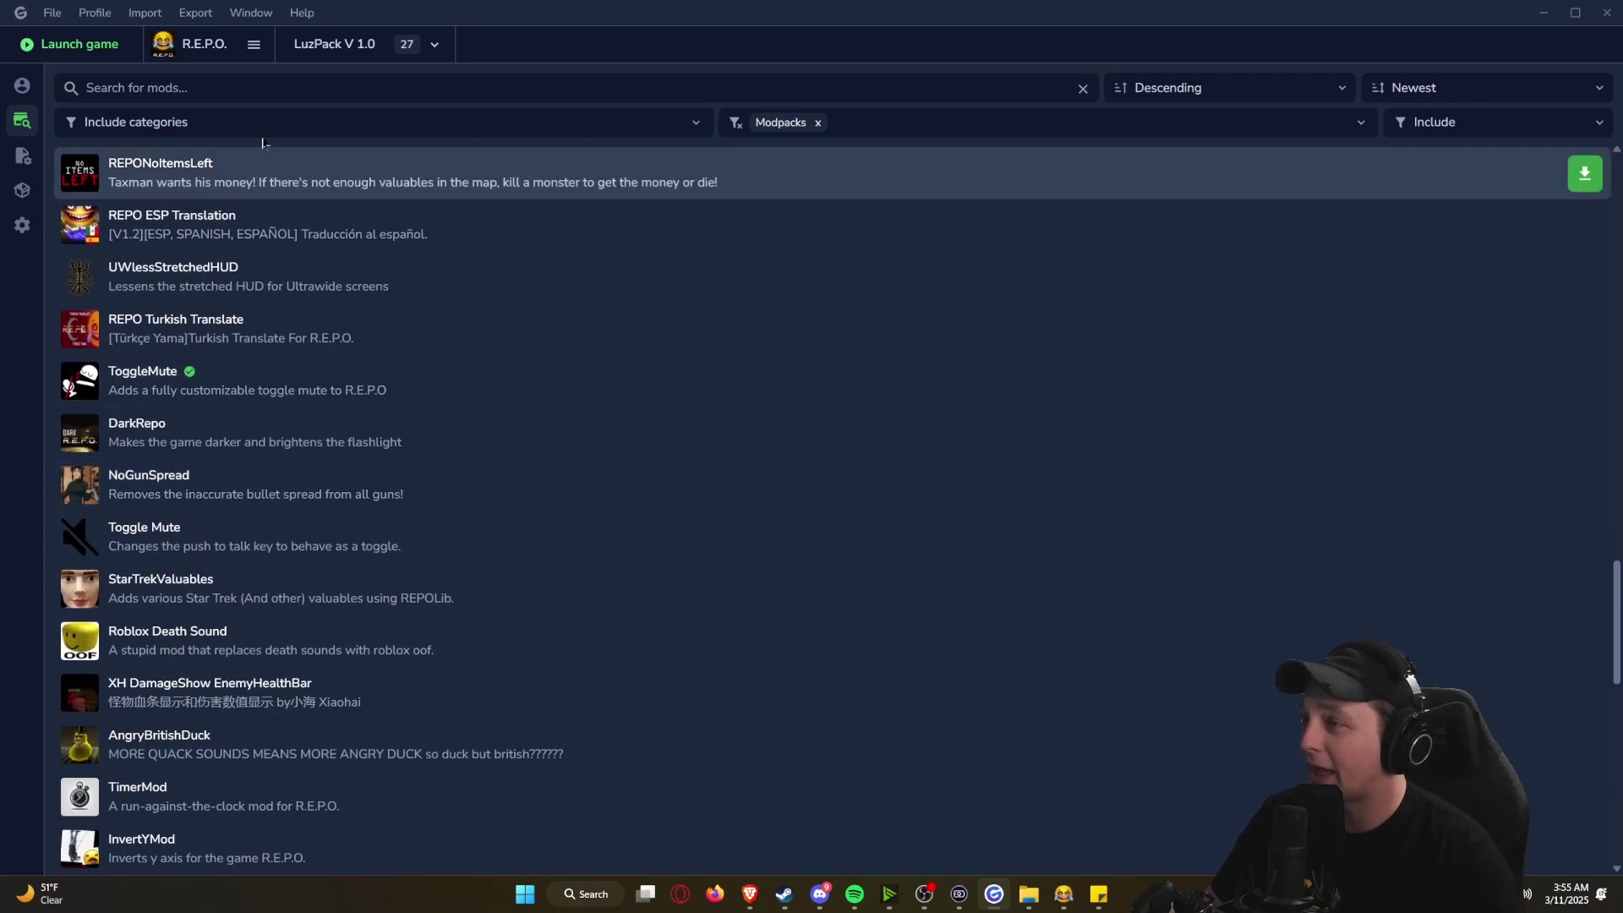
left_click(254, 95)
type("lethal")
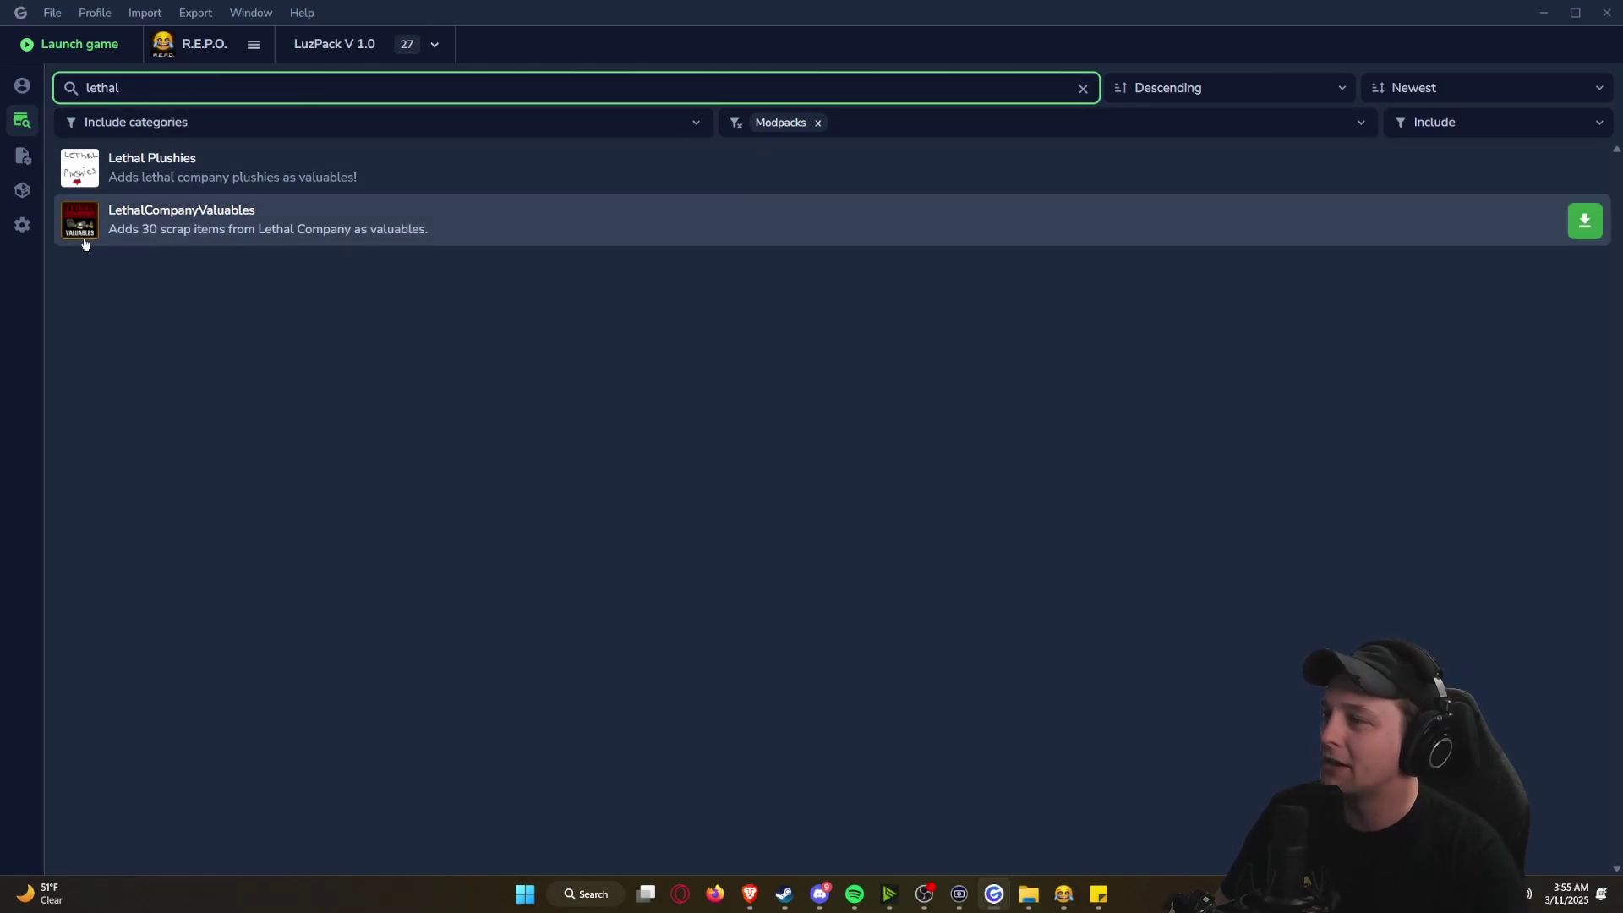
left_click(85, 235)
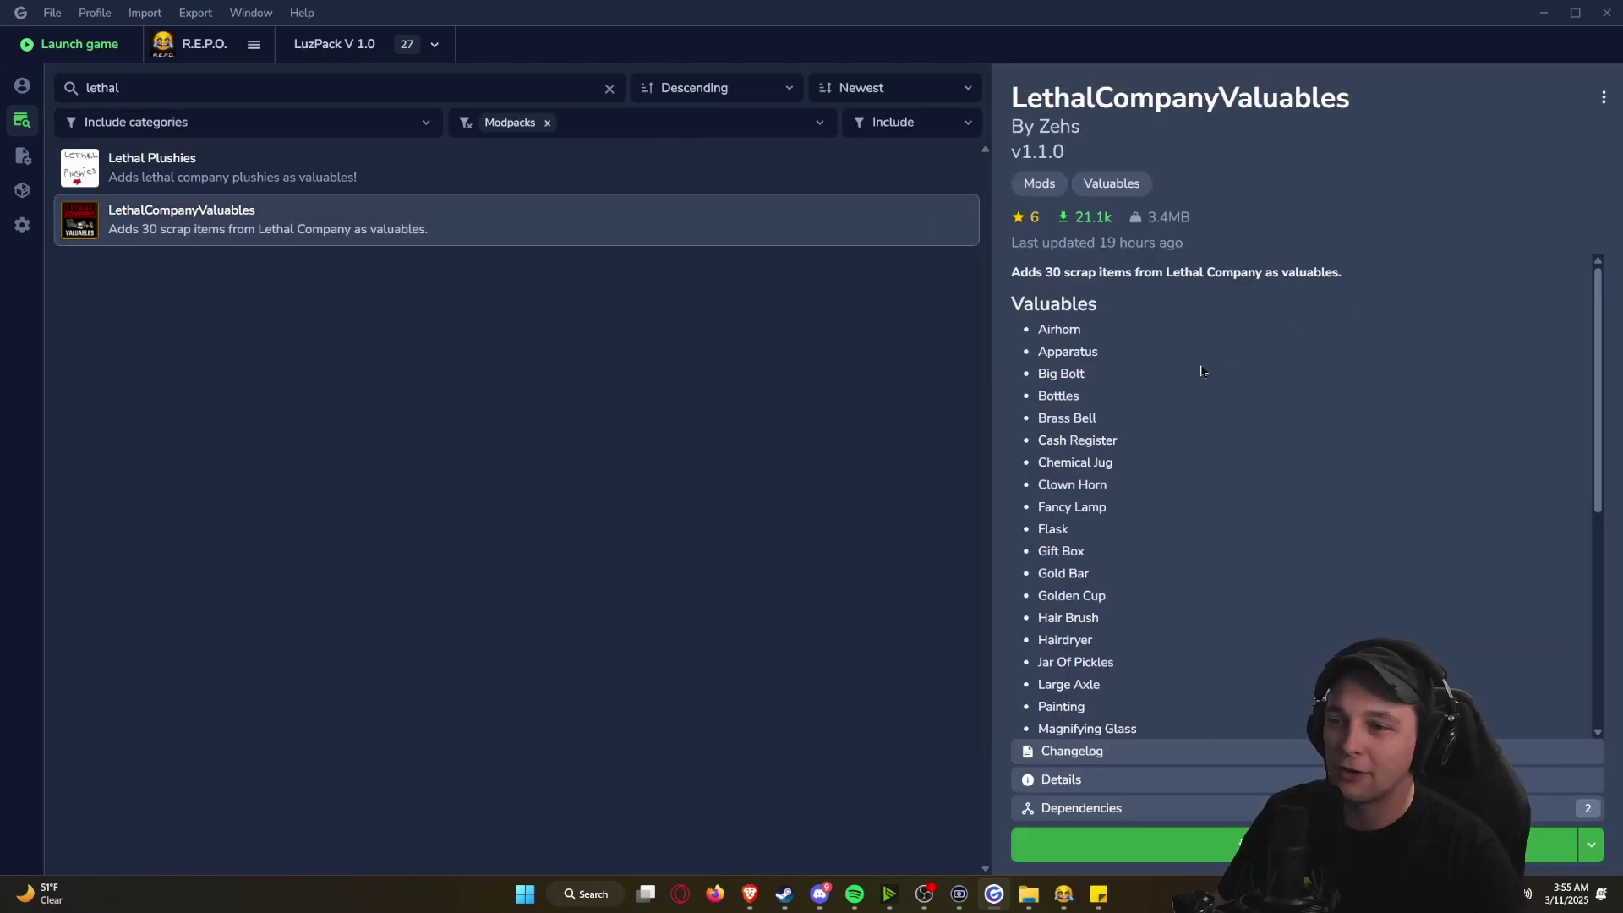
Step: Read through the list of valuables in the LethalCompanyValuables description
scroll(1083, 336, "up", 2)
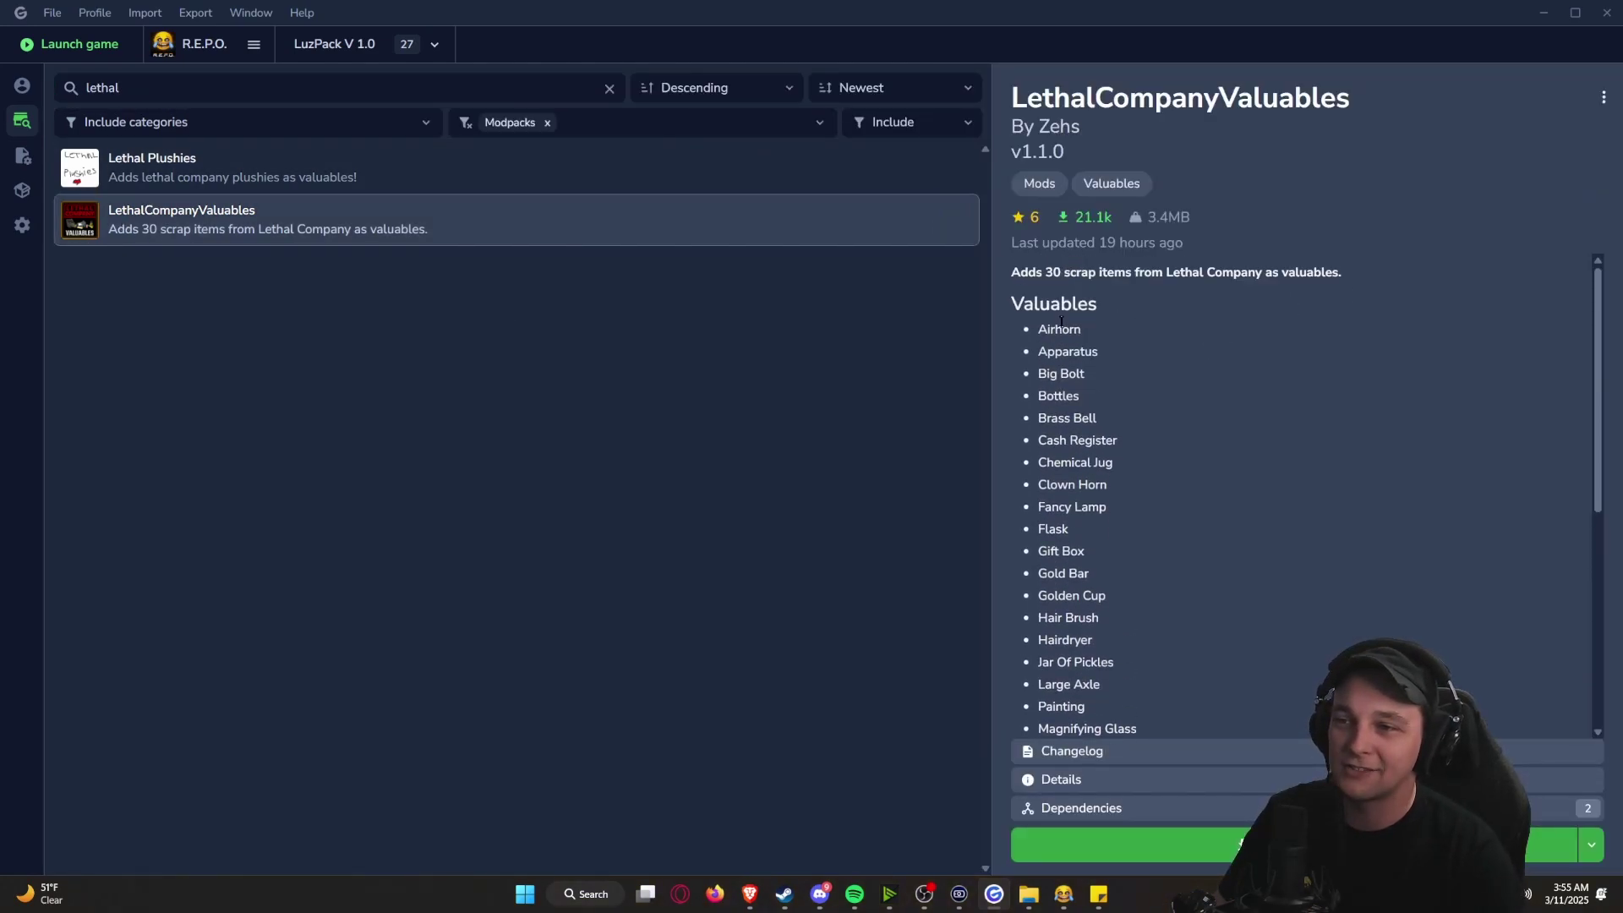
scroll(1082, 524, "down", 2)
left_click(1116, 613)
scroll(1116, 613, "down", 3)
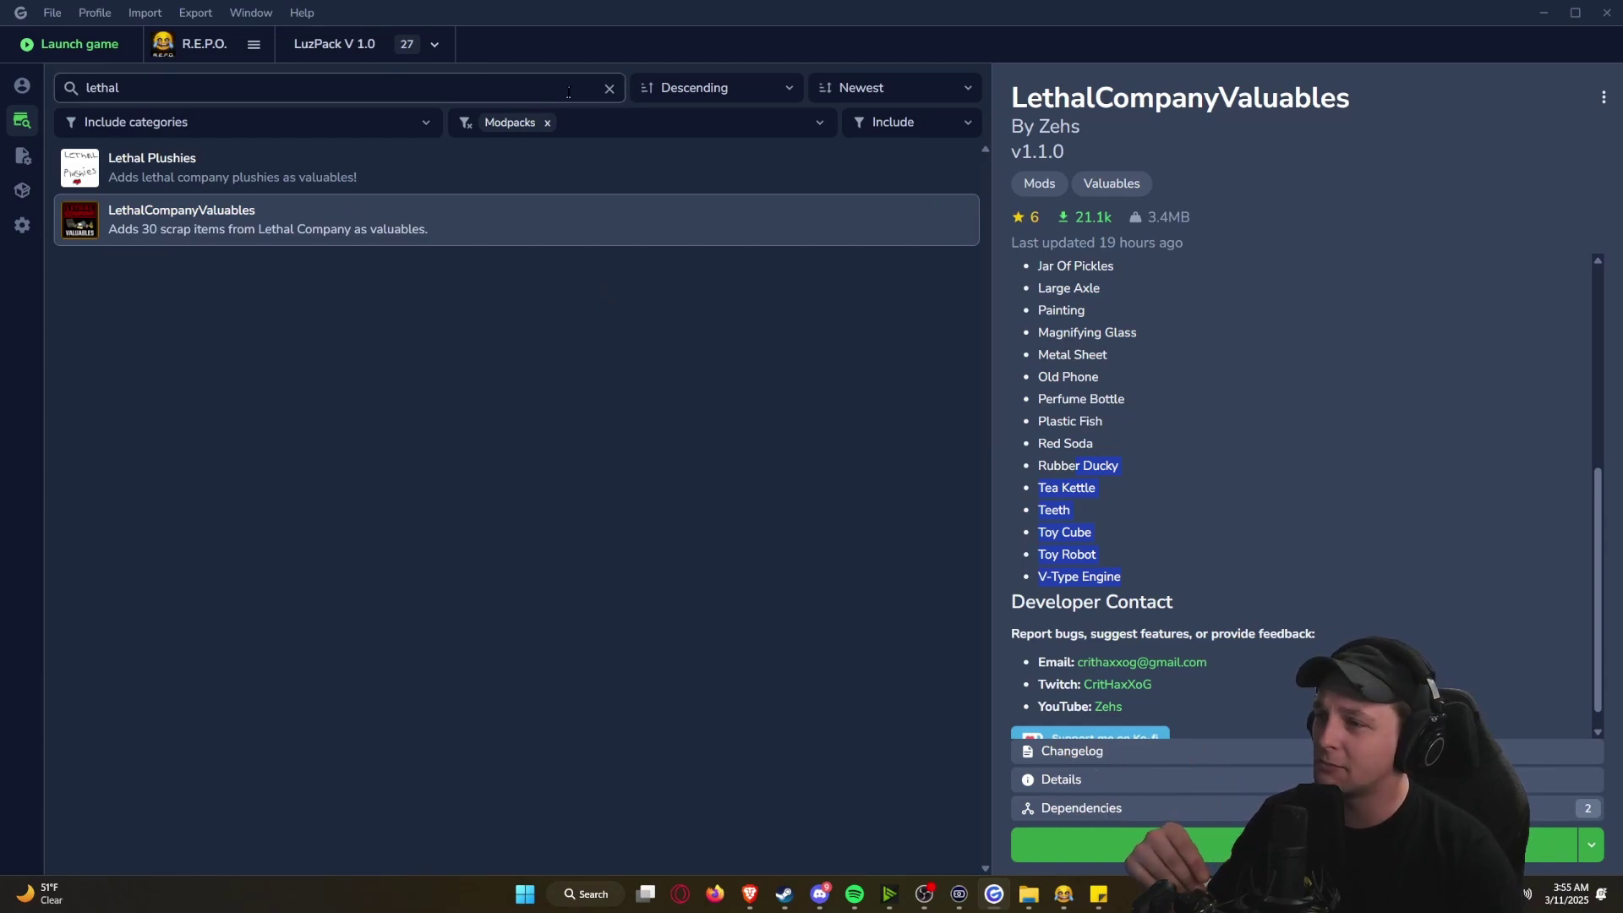
Step: Clear the "lethal" search and look through the newest mods again
left_click(609, 88)
scroll(491, 544, "down", 1)
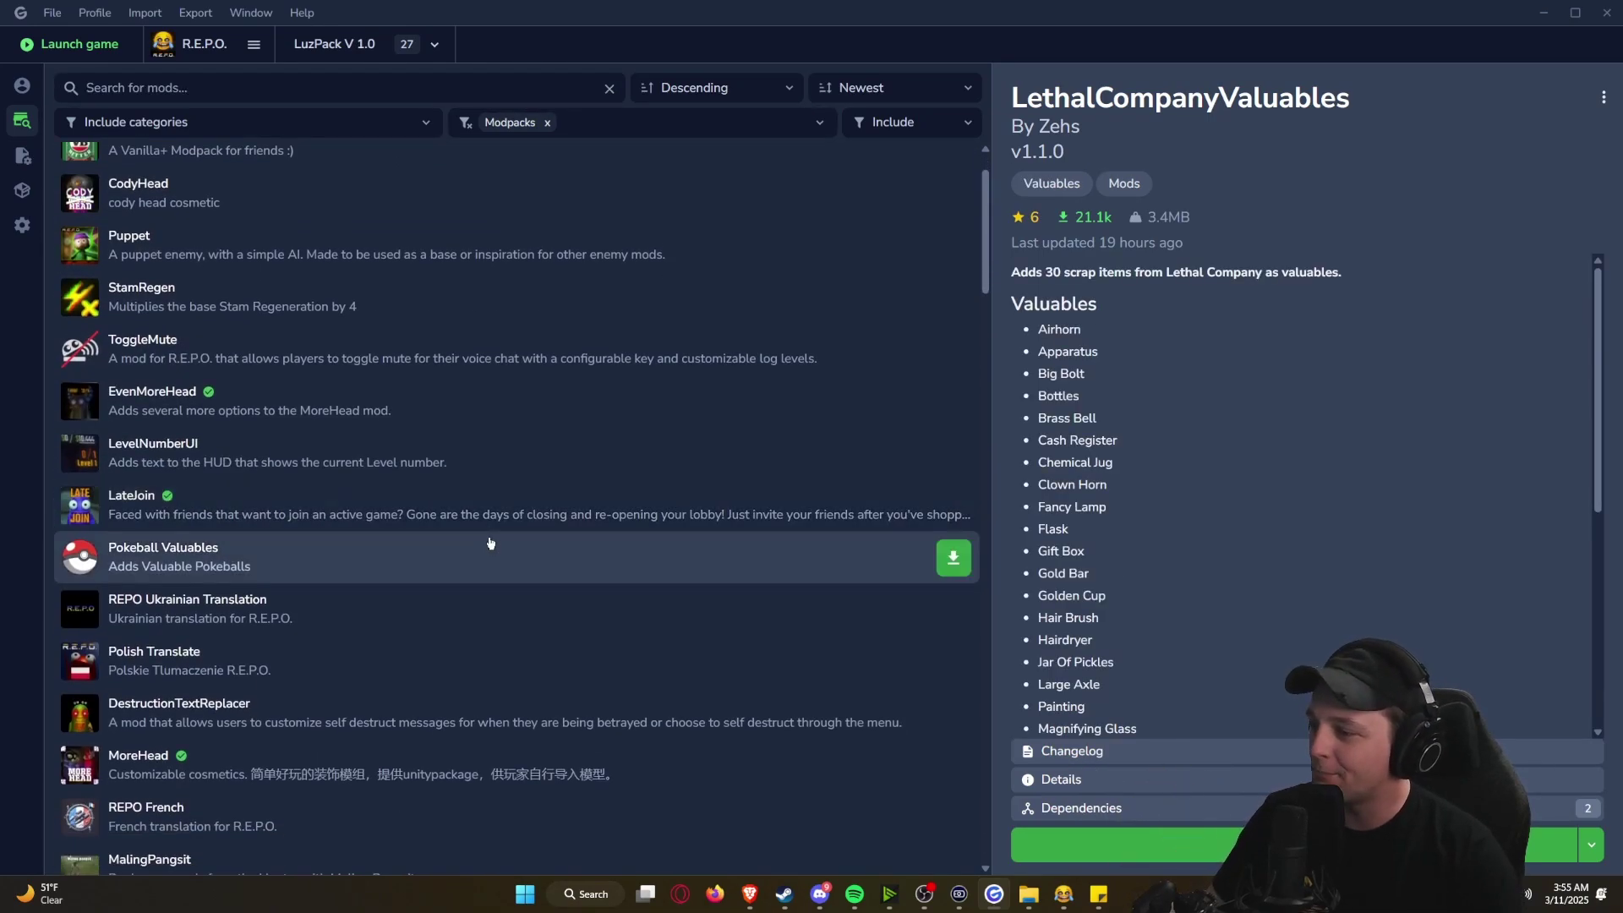
scroll(491, 544, "down", 10)
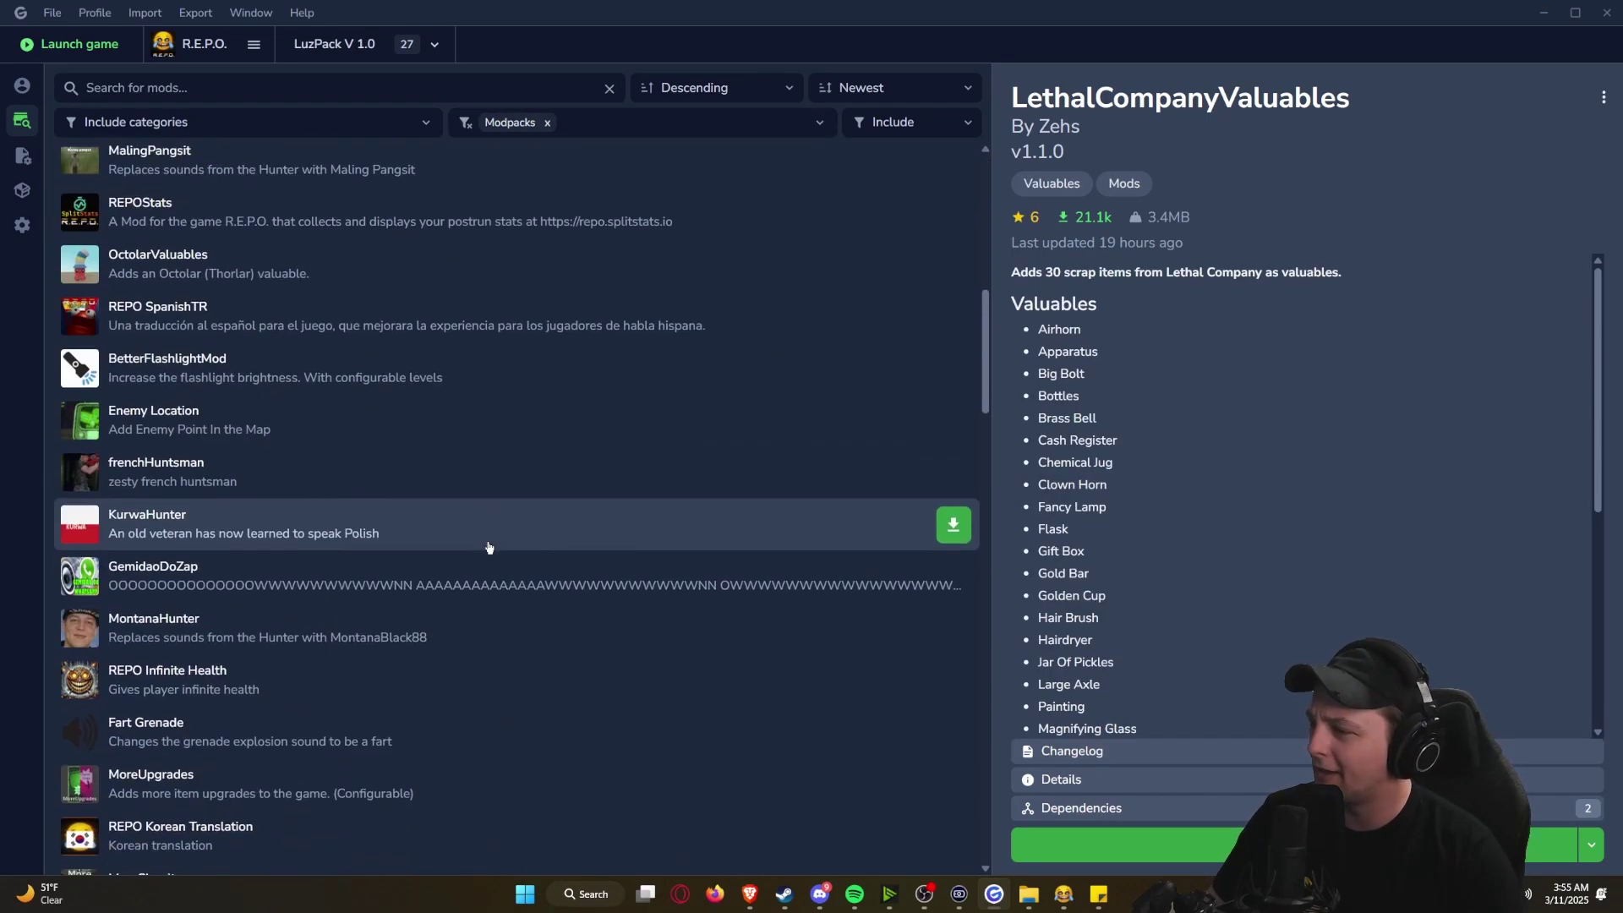
scroll(489, 543, "down", 6)
scroll(485, 540, "up", 3)
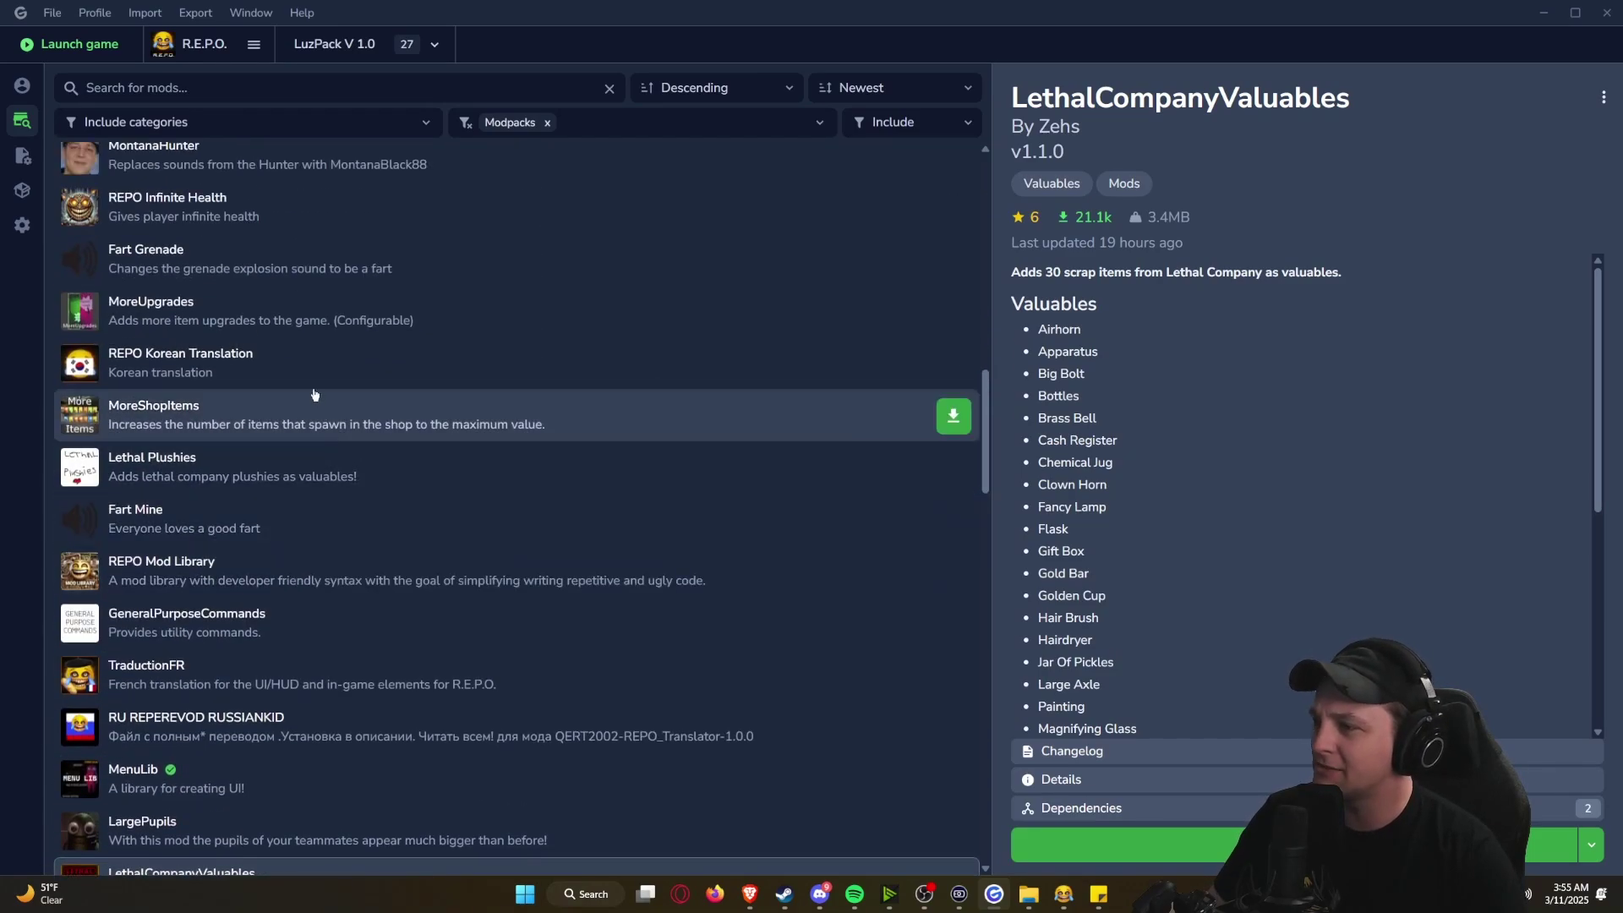
scroll(377, 608, "down", 5)
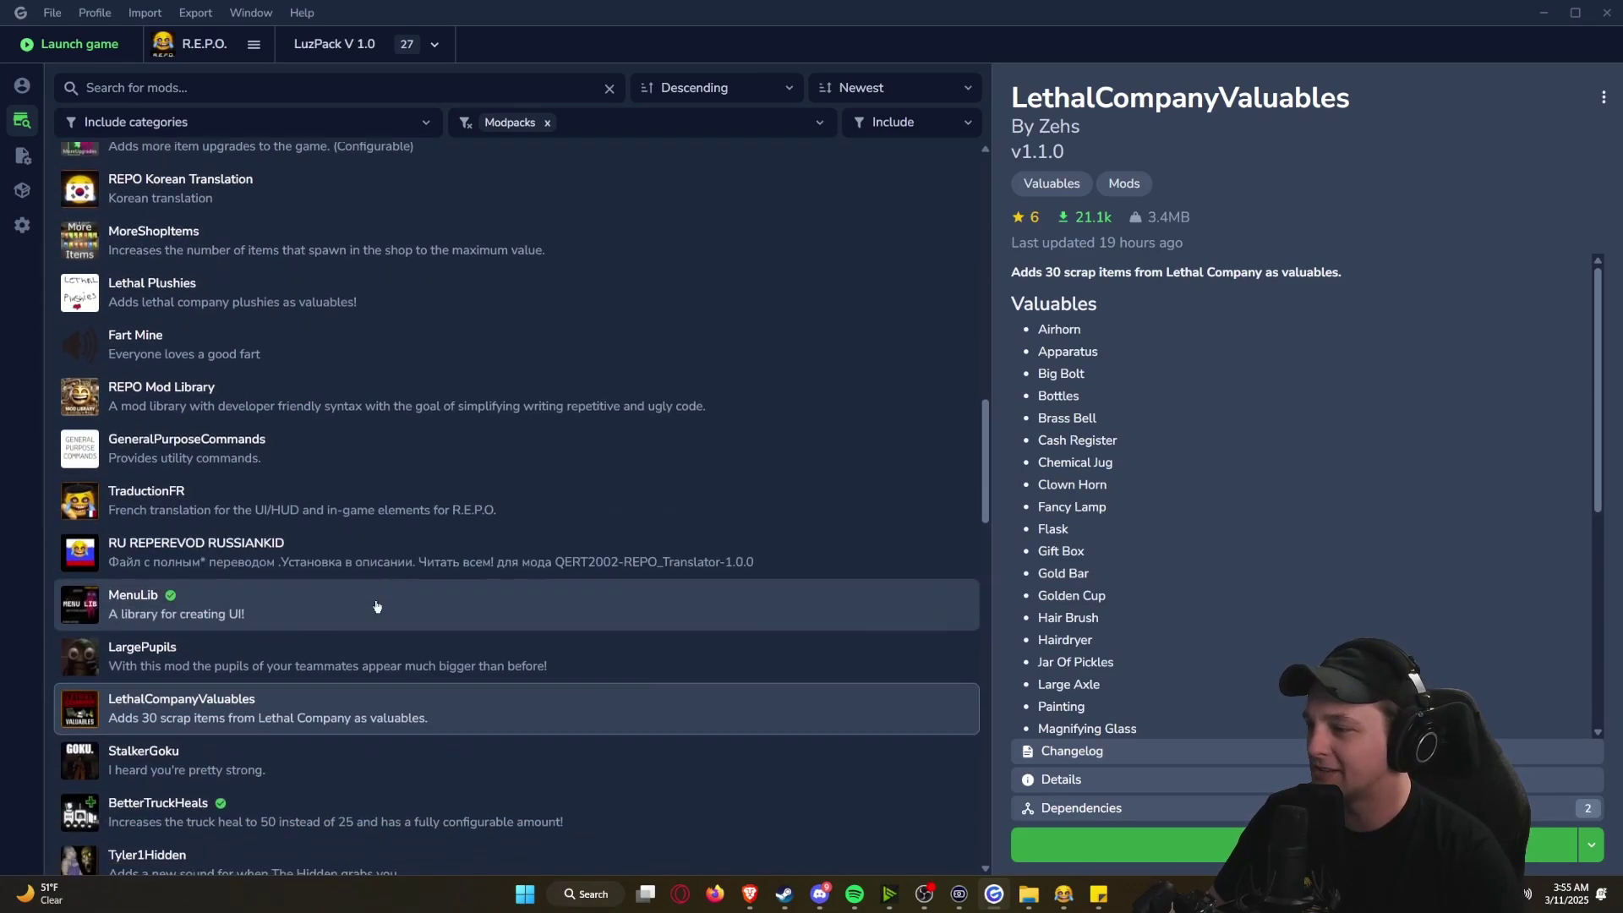